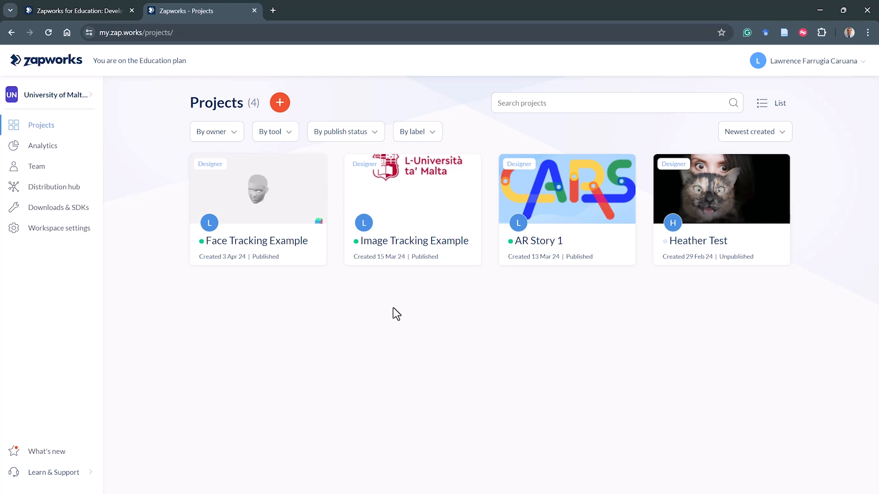
- Open the Team page and the student invitation dialog, closing it without inviting anyone
left_click(68, 174)
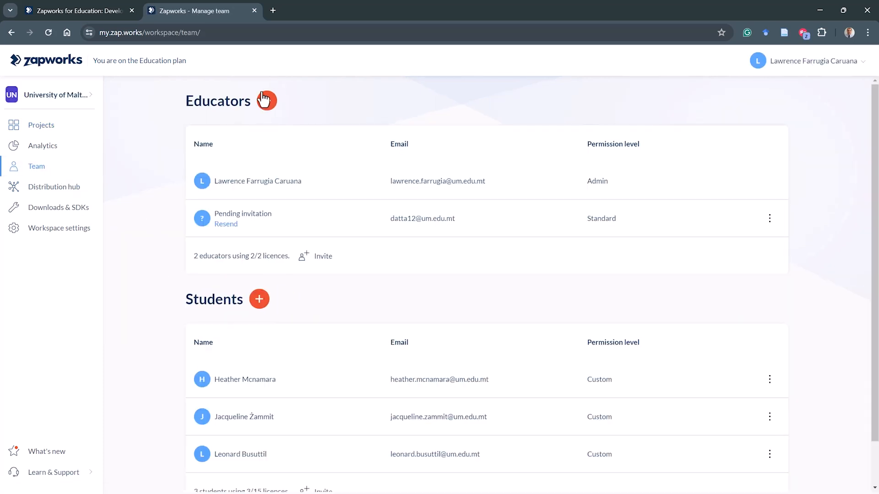
left_click(262, 301)
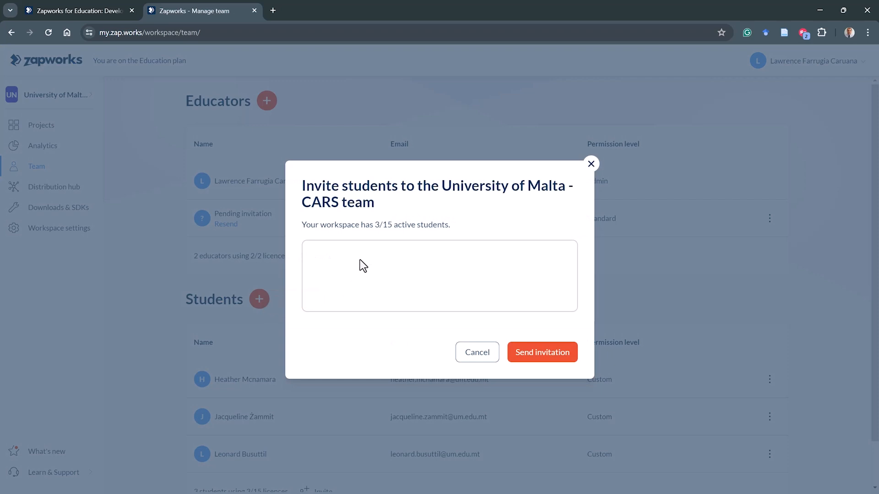
left_click(341, 256)
left_click(591, 164)
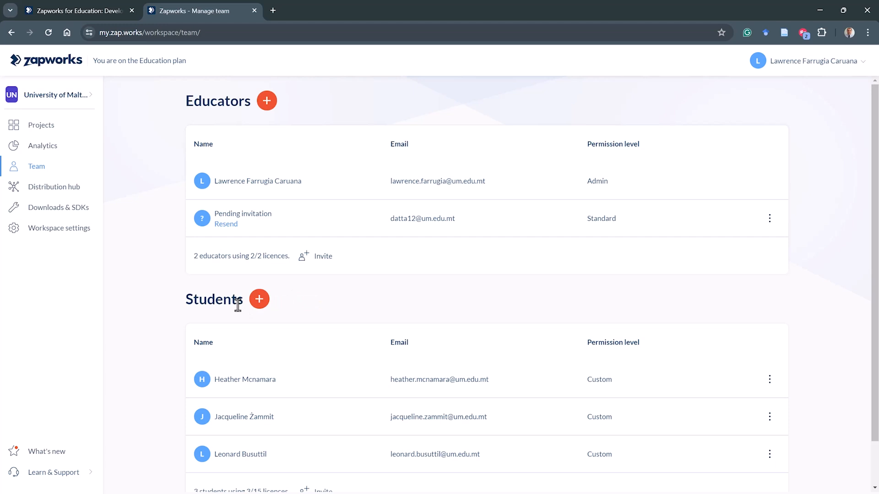
- Create a new Designer project from the Projects page
left_click(69, 132)
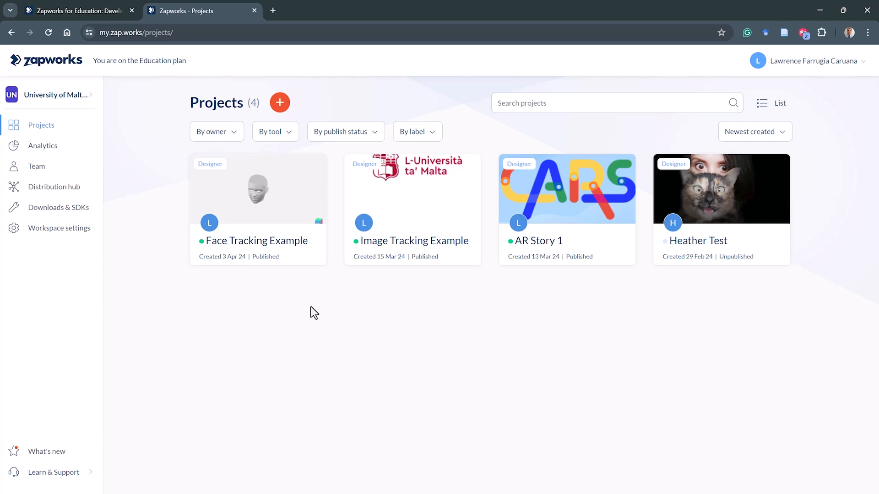
left_click(288, 110)
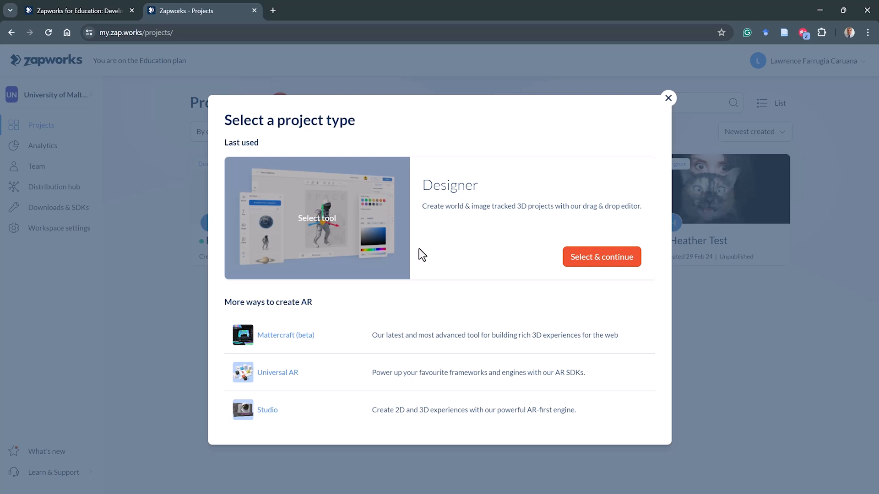
left_click(597, 269)
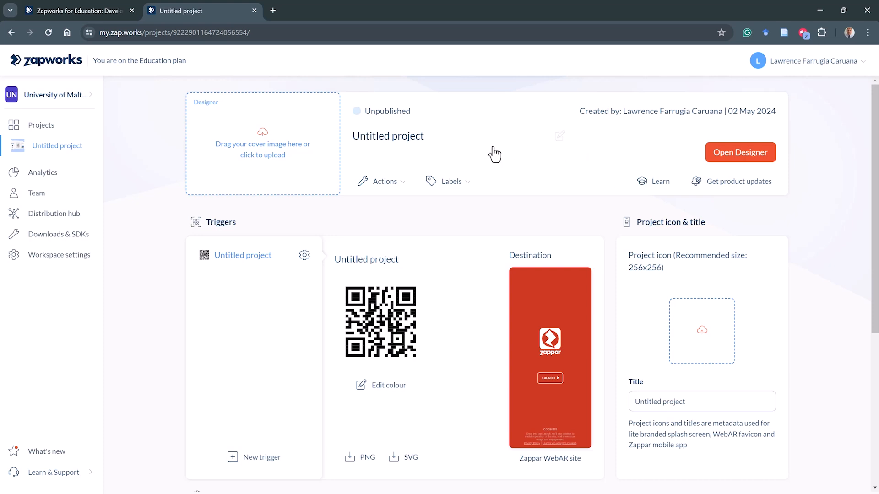
- Rename the project as CARS Tutorial 1
left_click(410, 144)
left_click_drag(410, 141, 334, 140)
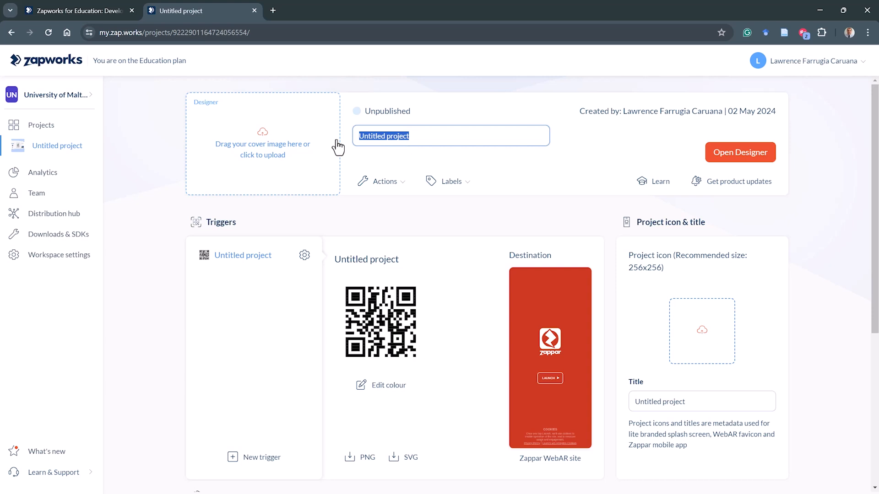
type("CA")
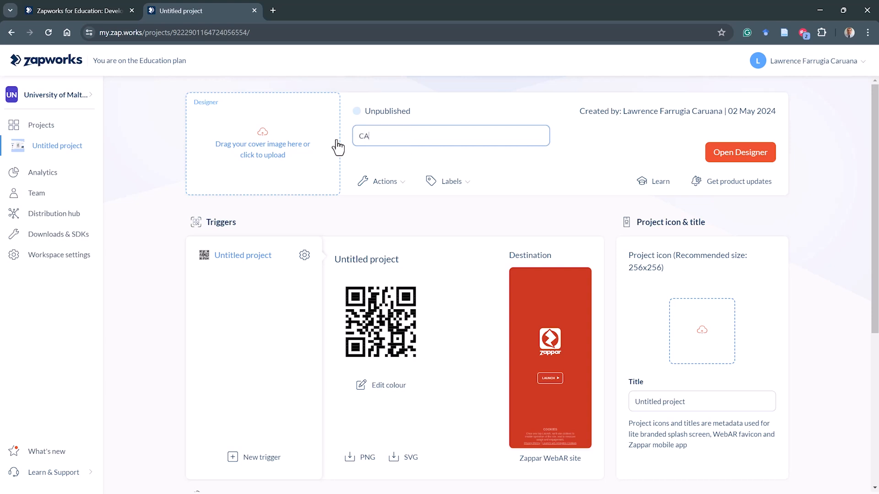
type("RS Tutorial 1")
left_click(533, 183)
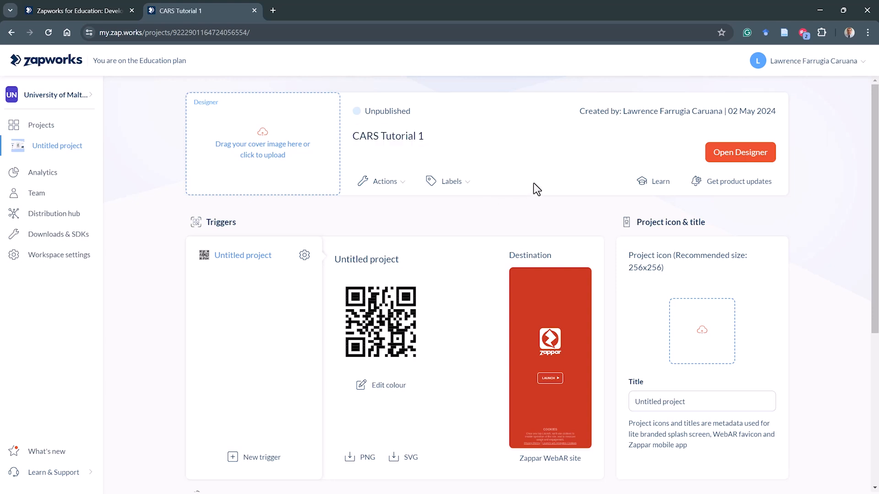
- Upload Banner copy from the 012. Tutorial Session folder as the project's cover image
left_click(271, 150)
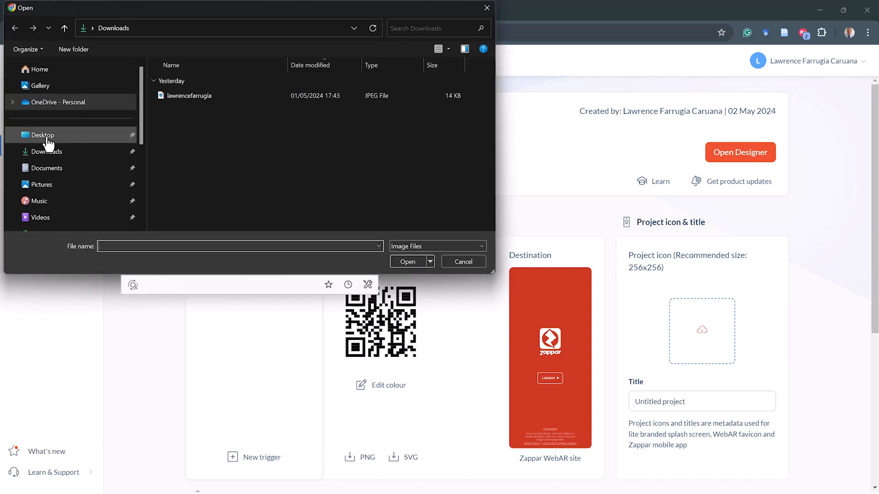
left_click(43, 136)
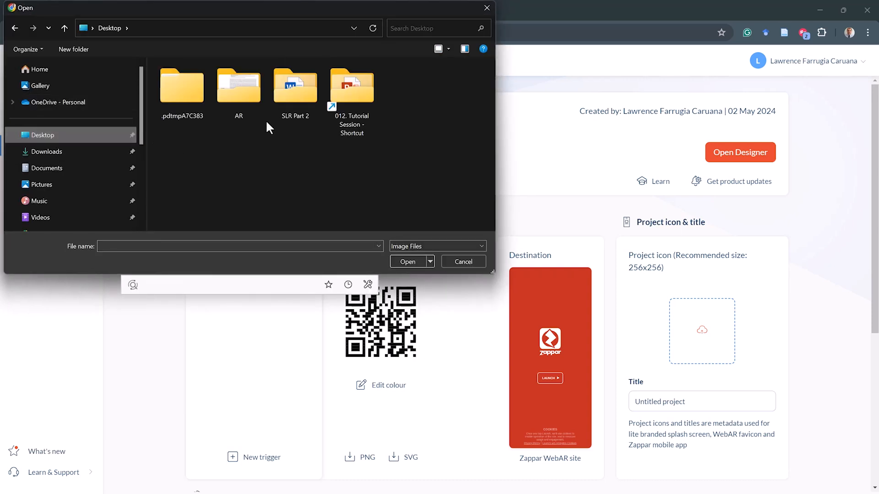
left_click(356, 106)
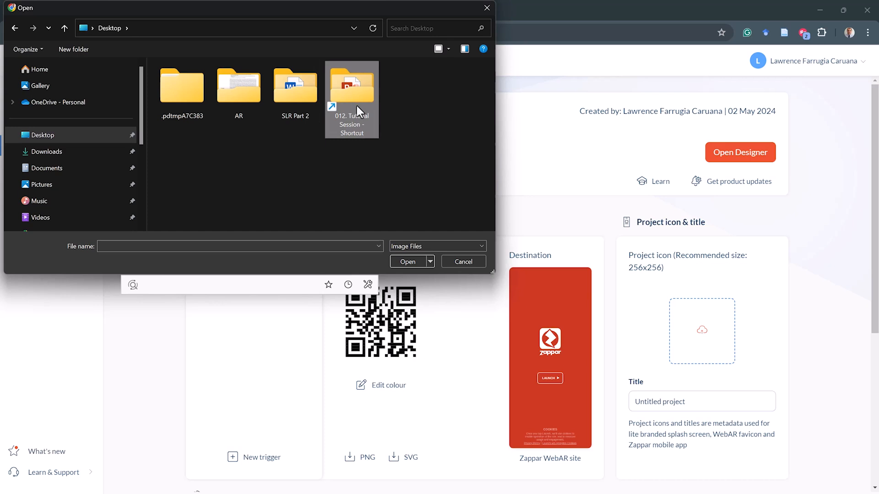
double_click(356, 105)
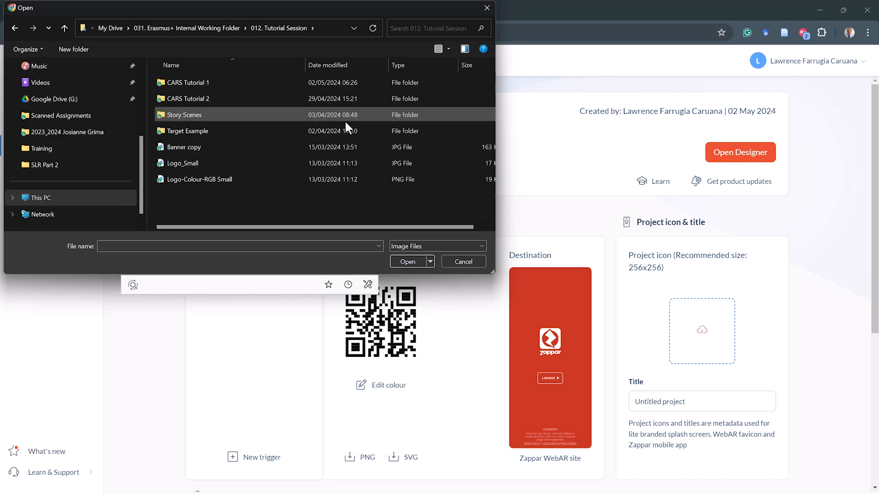
left_click(208, 147)
left_click(406, 261)
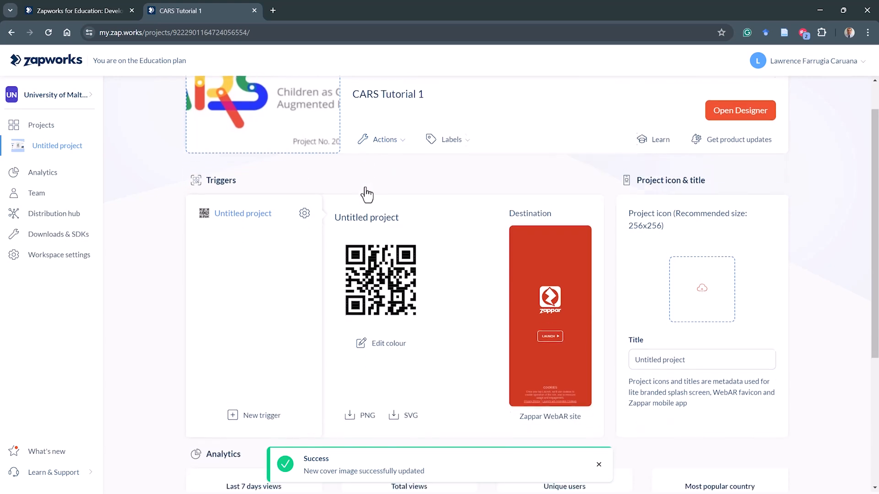
- Examine the Triggers section and its New trigger option on the project page
scroll(366, 188, "down", 1)
scroll(365, 189, "down", 1)
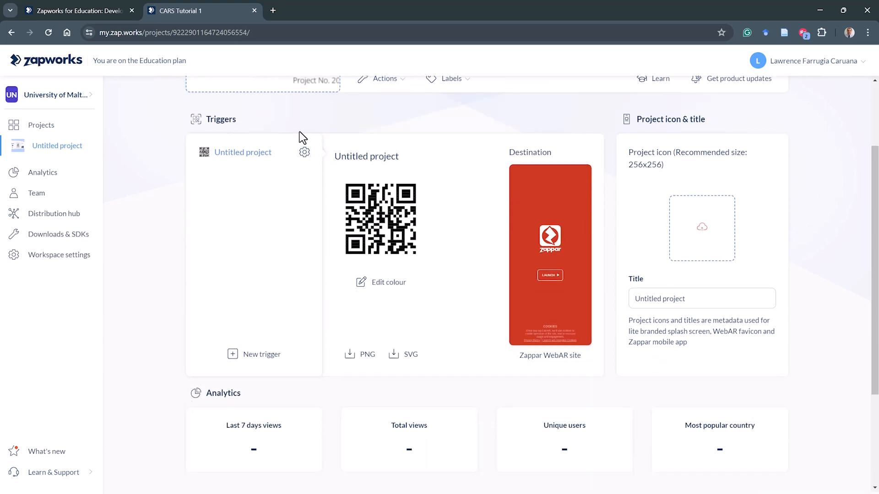
key("F10")
mouse_move(230, 106)
left_mouse_down()
mouse_move(180, 92)
mouse_move(195, 131)
mouse_move(250, 132)
mouse_move(232, 108)
left_mouse_up()
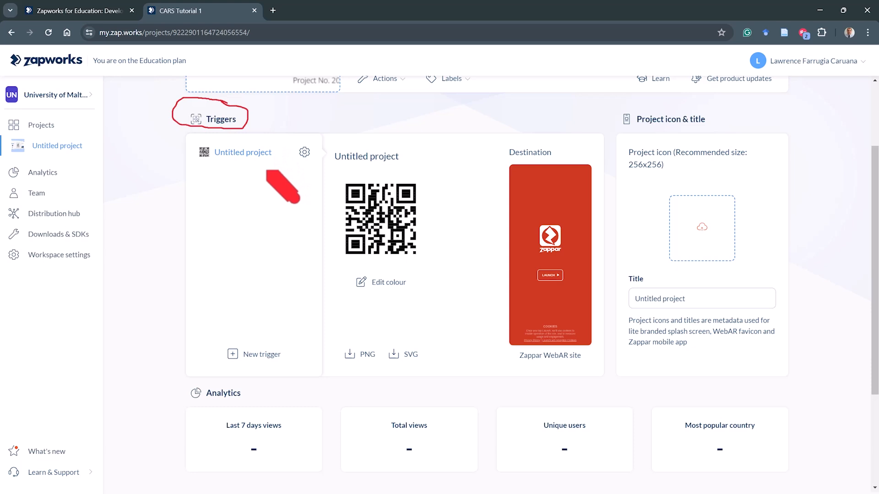
key("Escape")
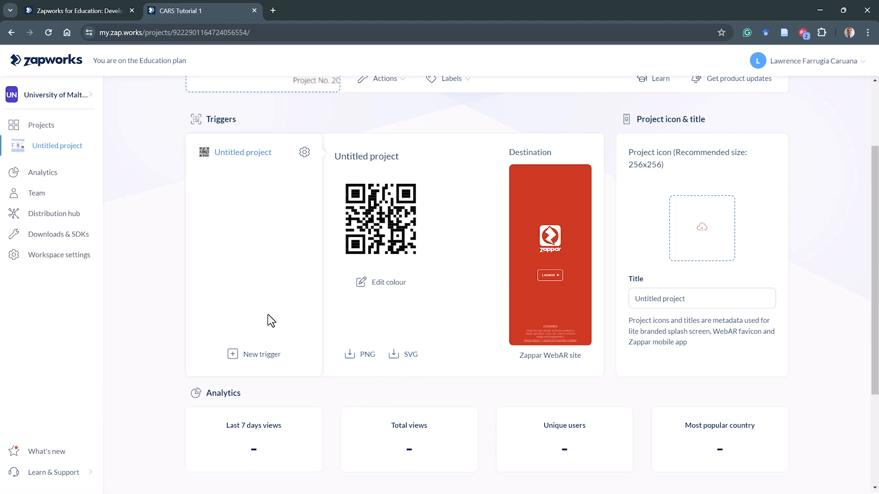
key("F10")
mouse_move(221, 327)
left_mouse_down()
mouse_move(213, 353)
mouse_move(263, 375)
left_mouse_up()
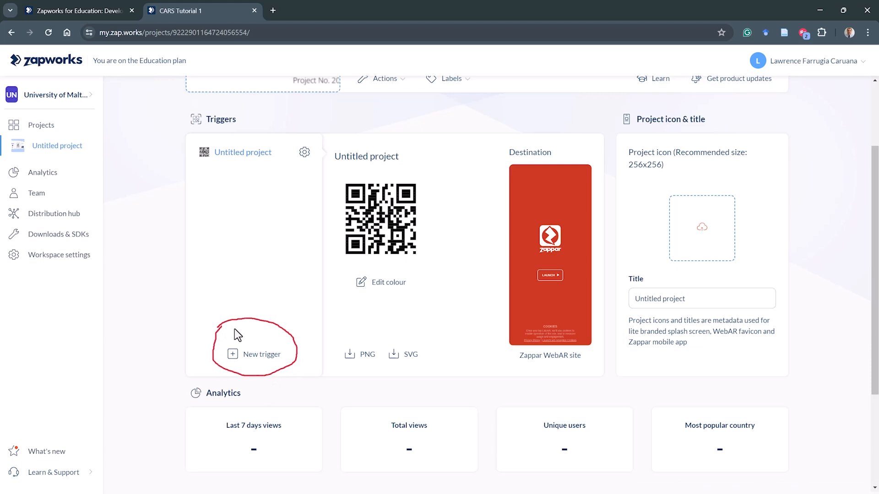
- Create a new Deep link trigger after reviewing the available trigger types
left_click(251, 354)
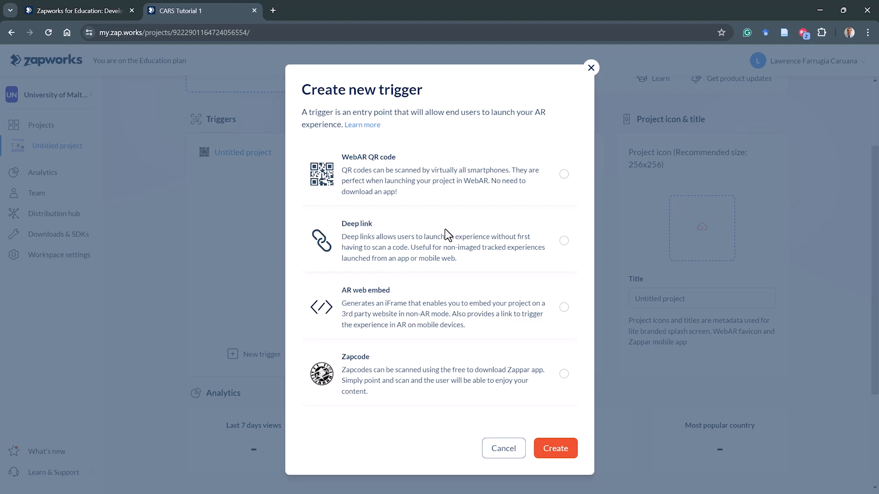
left_click(562, 177)
left_click(563, 241)
left_click(564, 307)
left_click(565, 374)
left_click(565, 242)
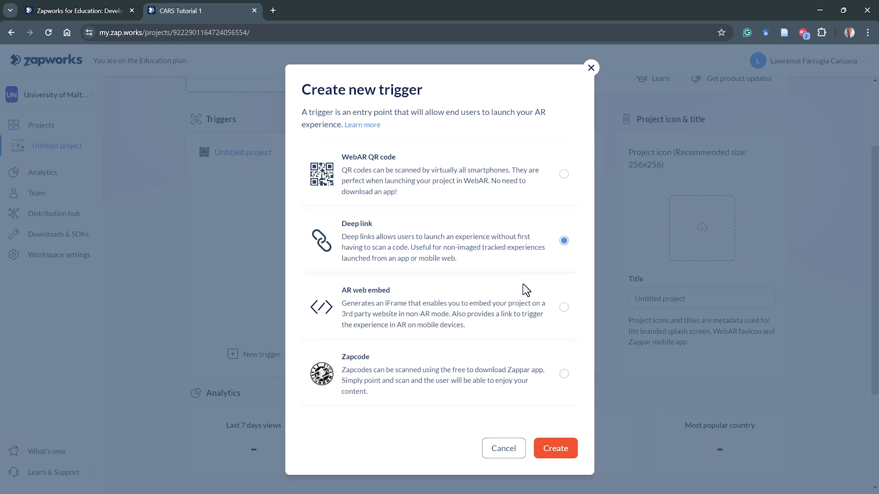
left_click(550, 447)
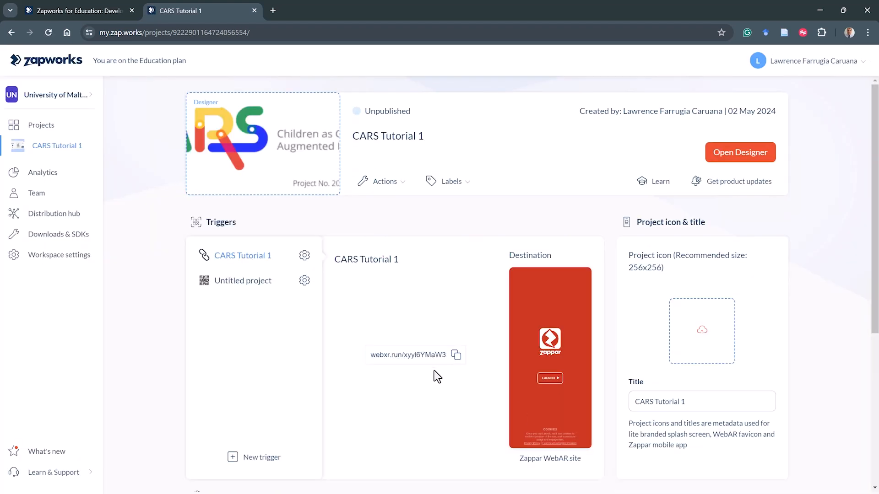
- Switch between the deep link and QR code triggers to compare them
left_click(229, 284)
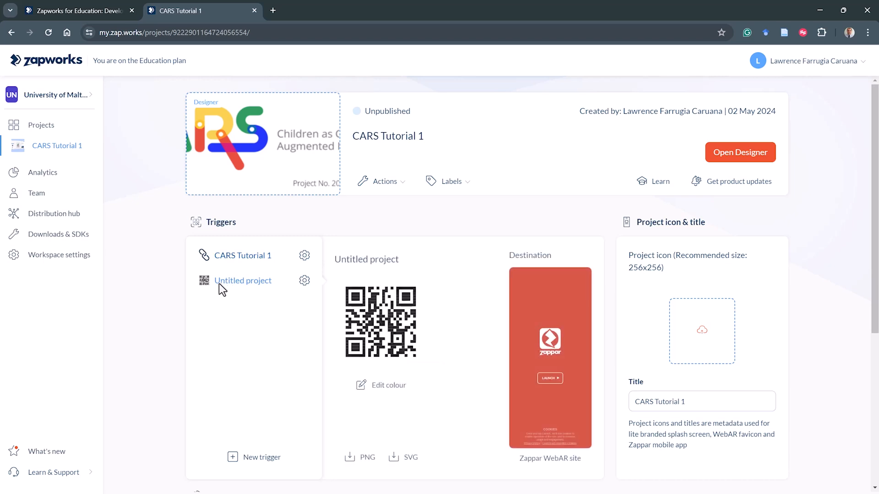
left_click(232, 257)
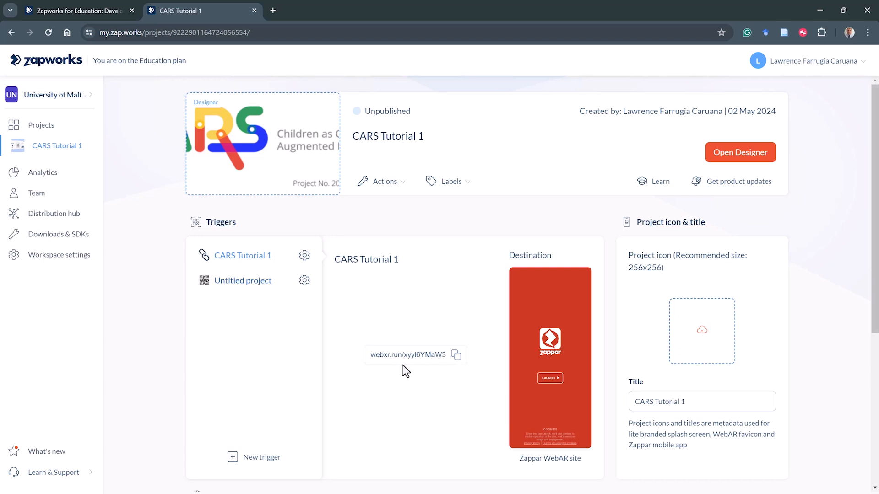
left_click(385, 355)
left_click(241, 279)
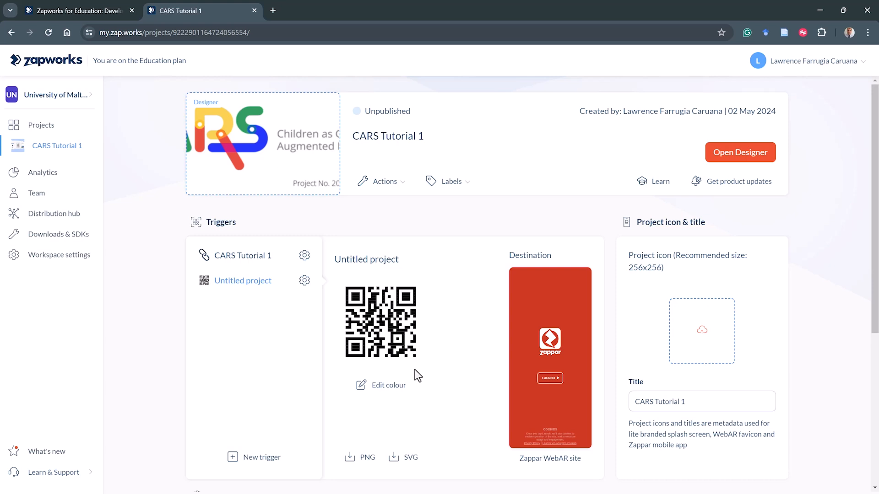
- Scroll down to examine the Analytics and Publish logs sections
scroll(415, 369, "down", 5)
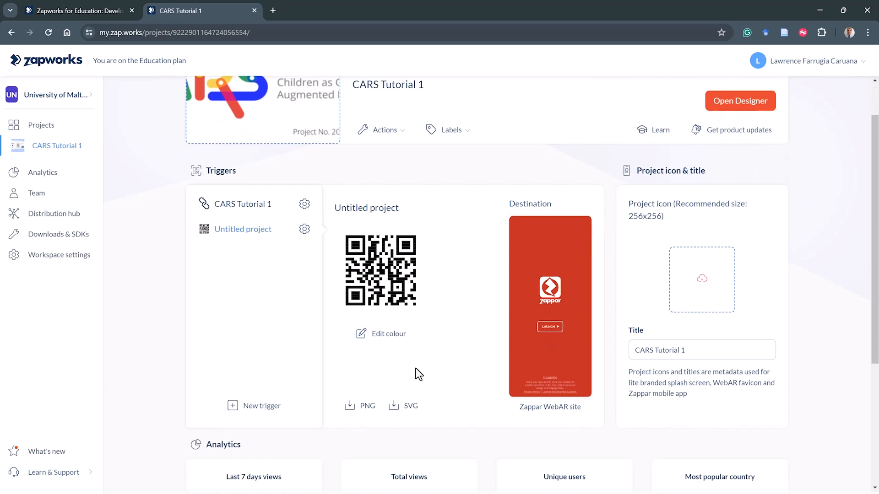
scroll(416, 367, "down", 1)
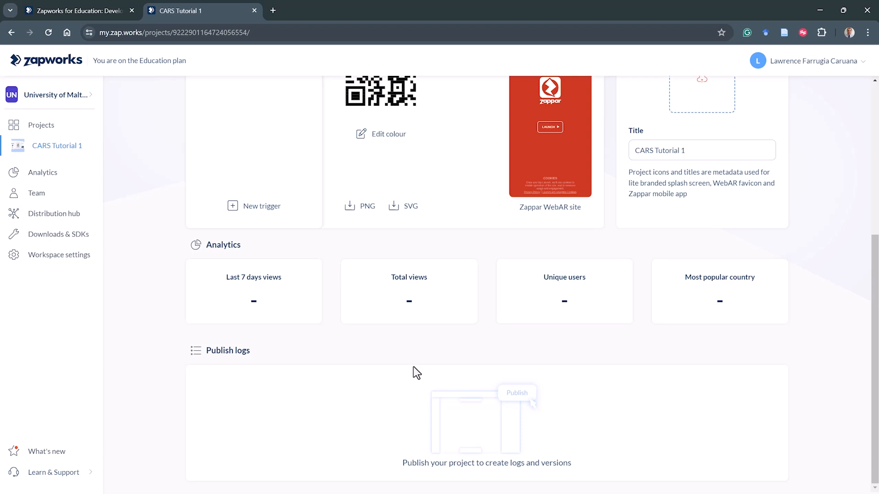
key("F10")
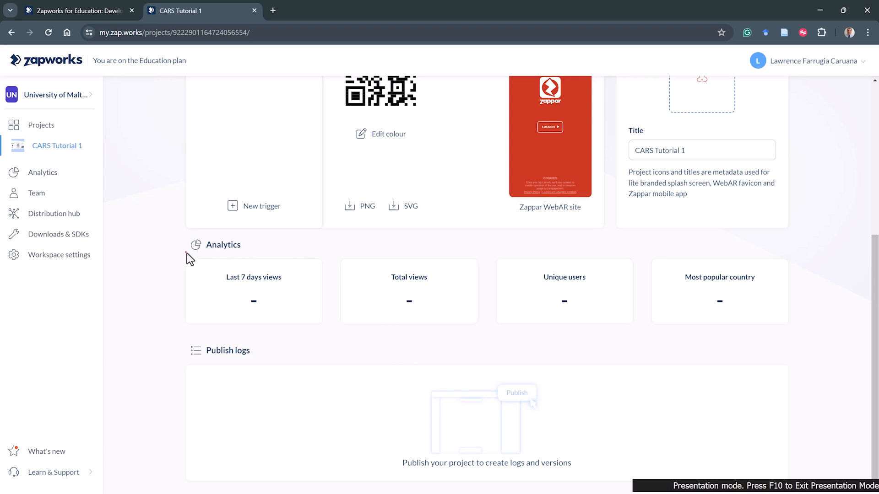
left_click_drag(192, 233, 183, 250)
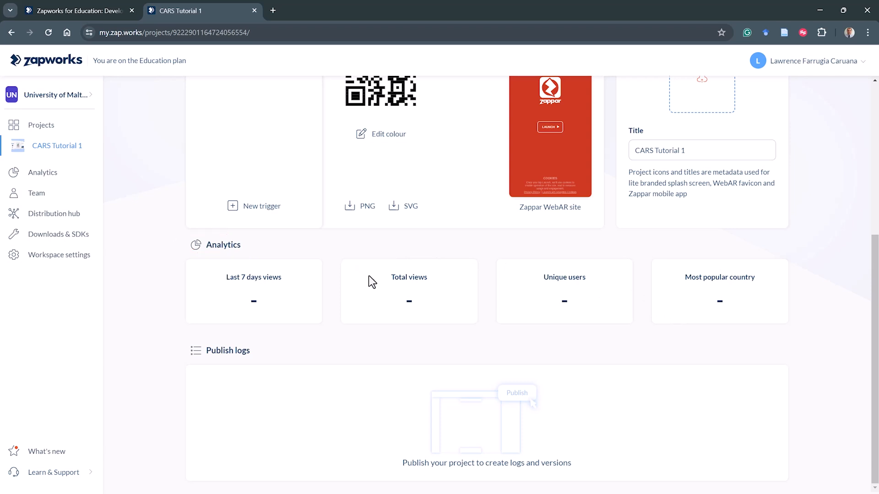
- Upload Logo_Small as the project icon
scroll(369, 276, "up", 3)
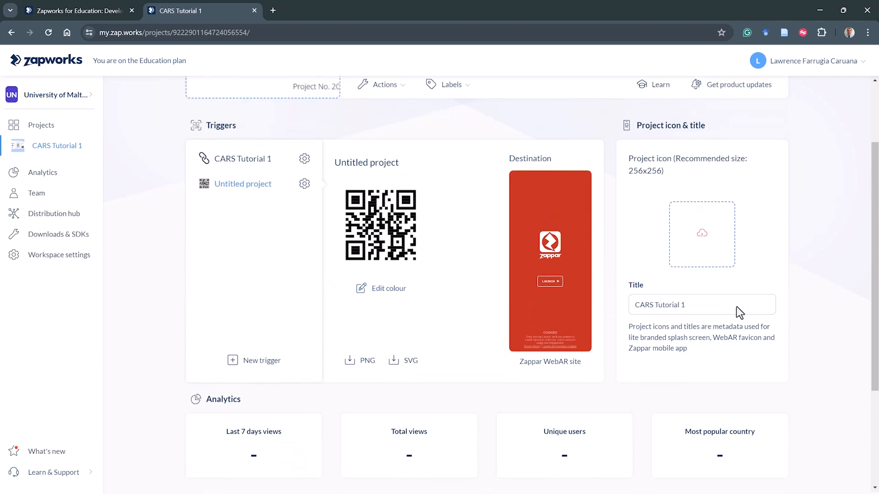
left_click(709, 235)
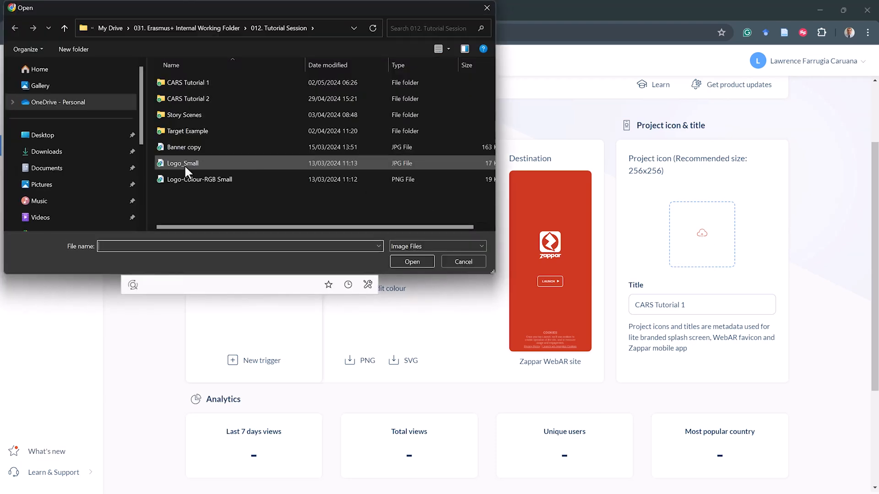
left_click(193, 163)
left_click(405, 262)
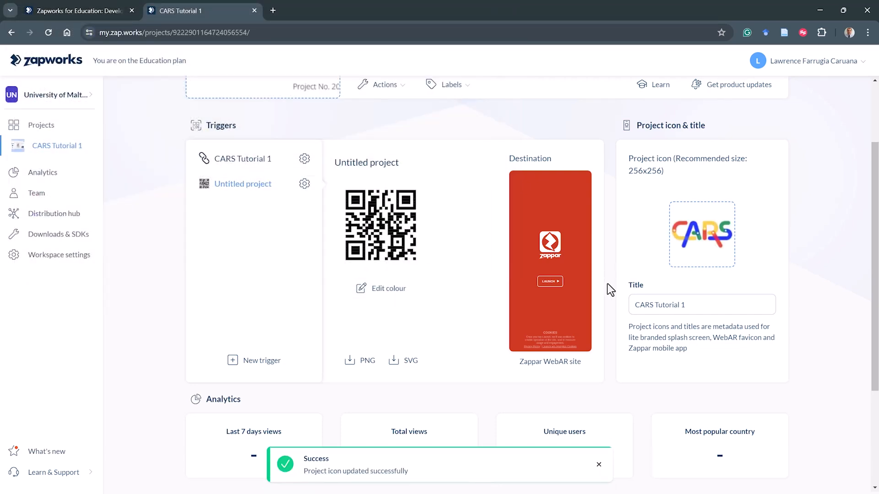
- Open the project in Designer and start creating for Handheld devices
scroll(598, 290, "up", 2)
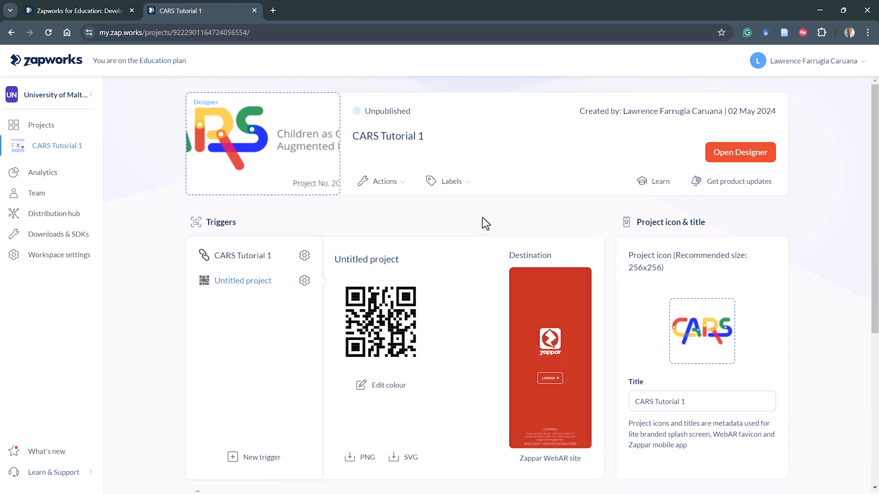
left_click(723, 154)
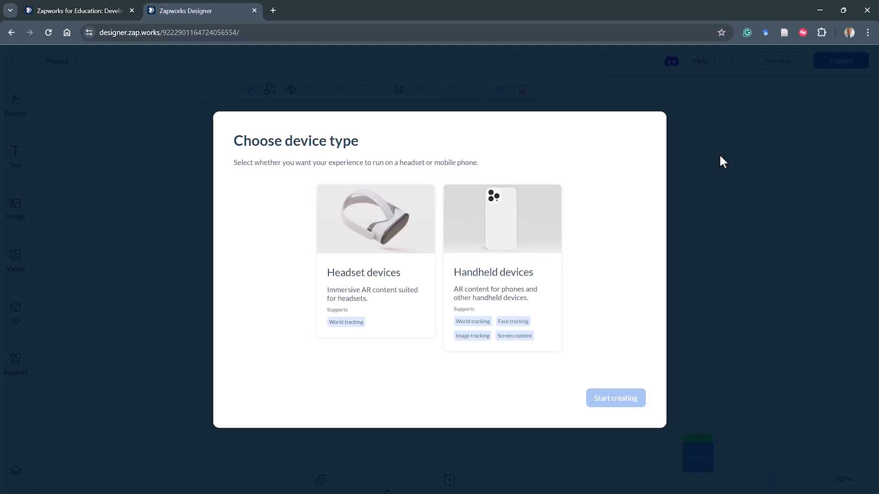
left_click(503, 242)
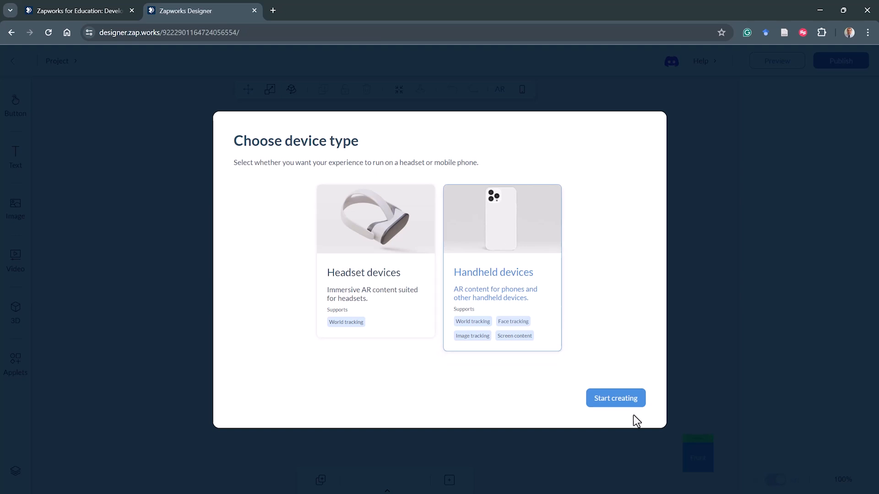
left_click(630, 400)
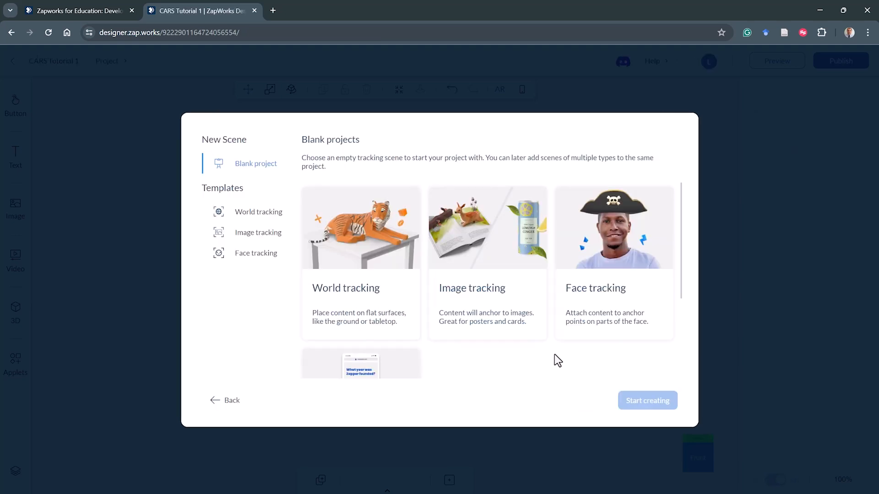
- Review the blank tracking scene options and start creating with a World tracking blank project
scroll(553, 352, "down", 1)
scroll(553, 352, "up", 1)
scroll(524, 342, "down", 1)
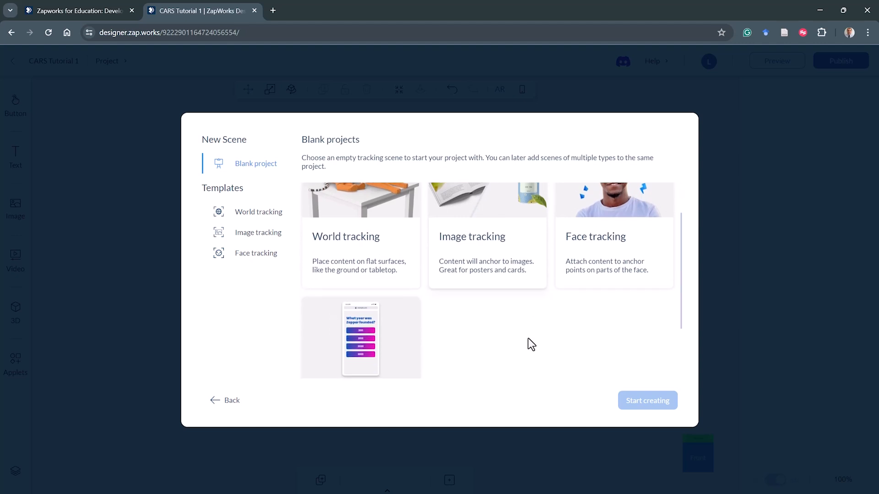
scroll(529, 345, "up", 1)
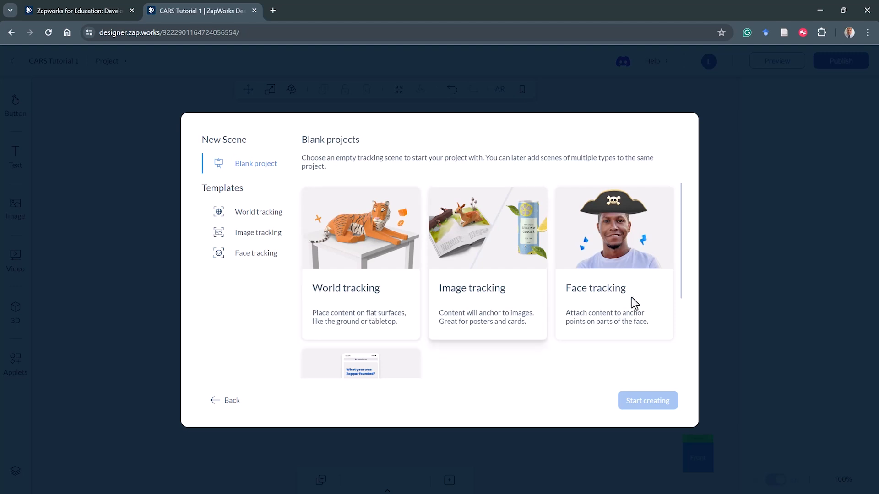
scroll(383, 342, "down", 1)
scroll(384, 341, "up", 1)
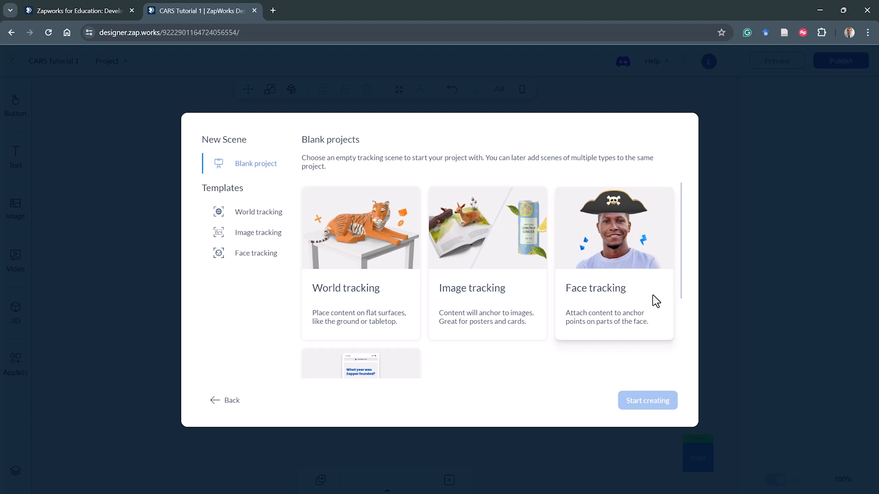
scroll(656, 301, "down", 3)
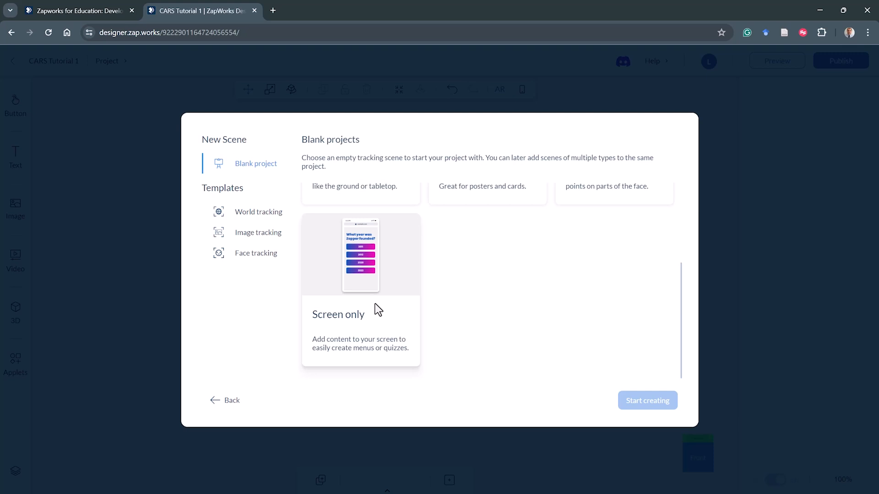
scroll(430, 299, "up", 3)
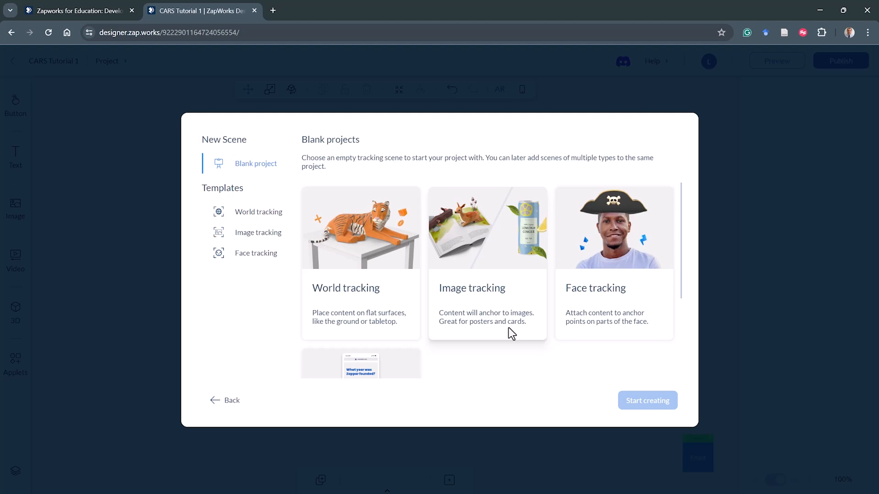
left_click(392, 307)
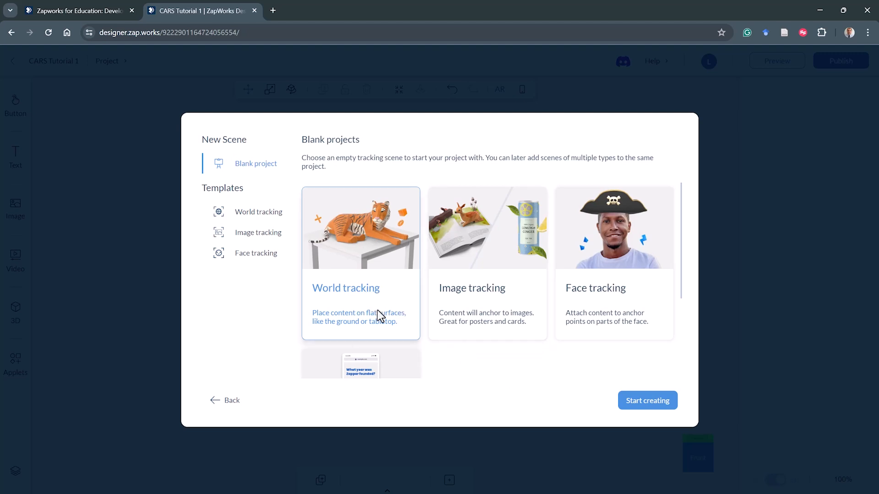
left_click(639, 402)
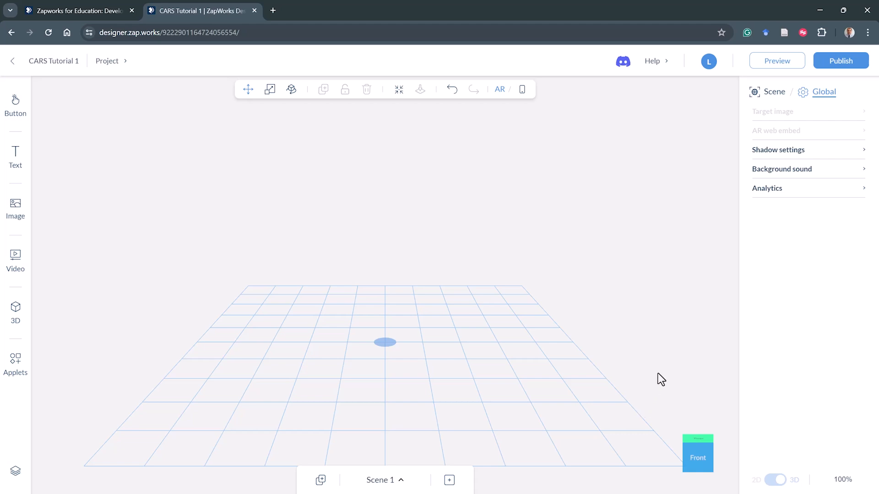
key("F10")
key("a")
left_click_drag(439, 143, 409, 102)
key("5")
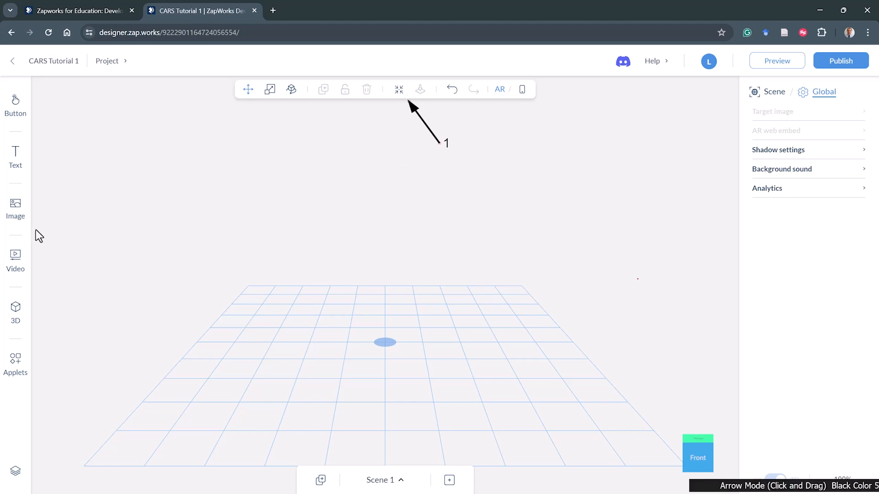
left_click_drag(34, 229, 114, 198)
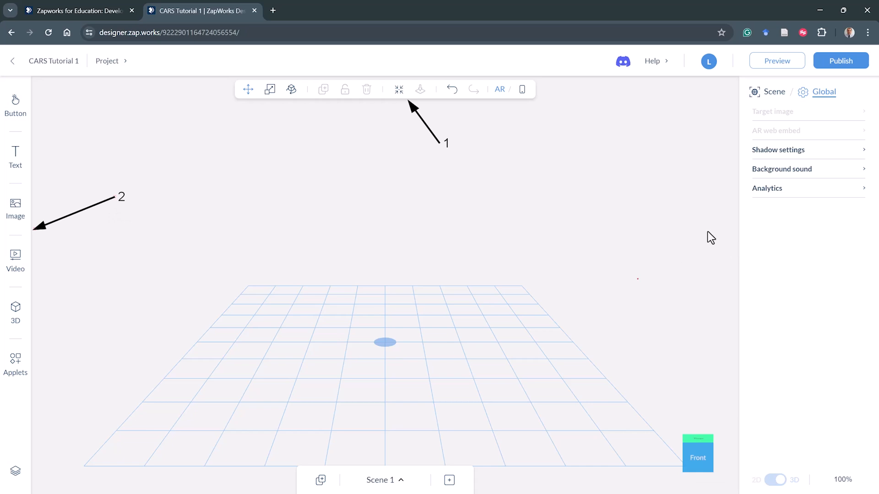
left_click_drag(733, 244, 672, 213)
left_click_drag(407, 457, 432, 393)
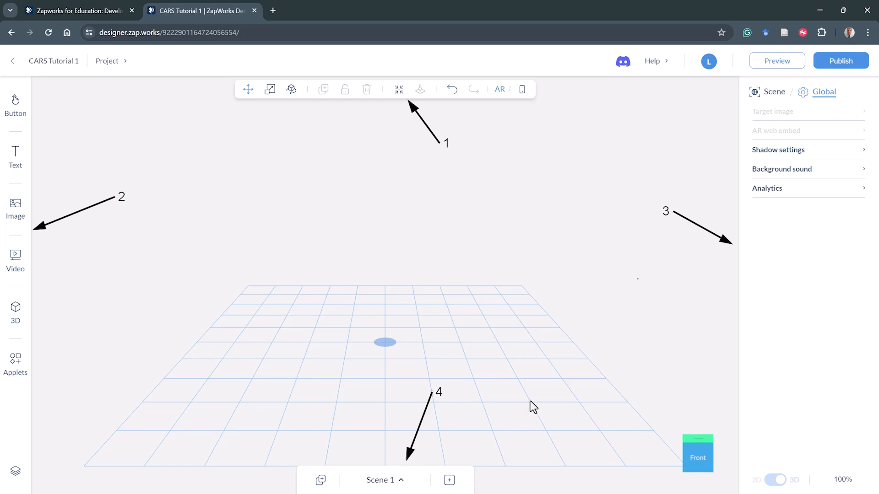
left_click_drag(510, 279, 586, 223)
key("ctrl+2")
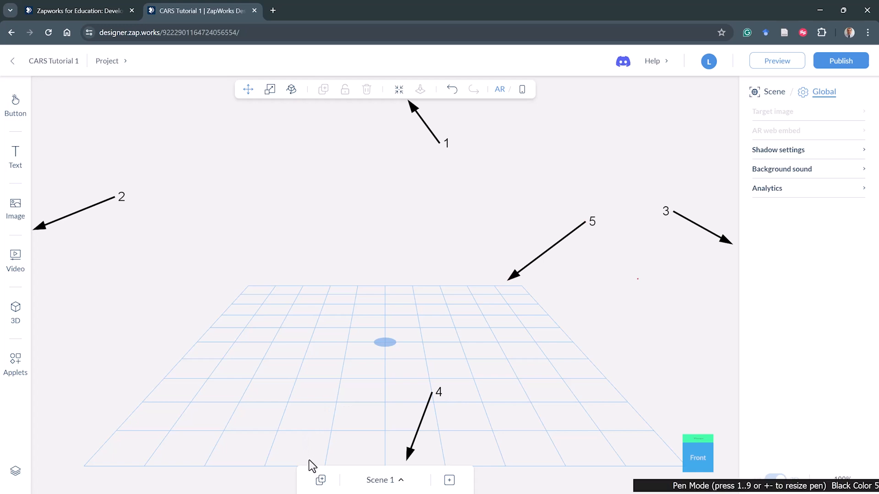
key("r")
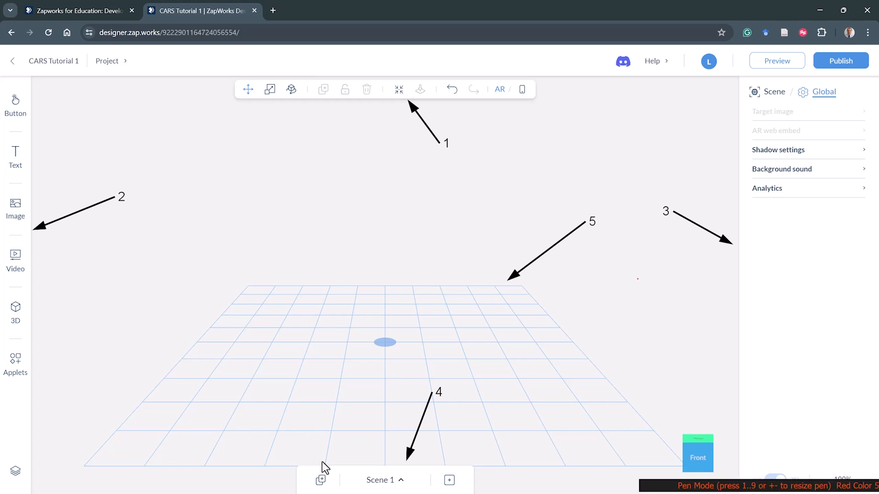
mouse_move(459, 451)
left_mouse_down()
mouse_move(338, 446)
mouse_move(289, 476)
mouse_move(298, 489)
mouse_move(343, 493)
mouse_move(444, 491)
mouse_move(475, 484)
mouse_move(460, 446)
left_mouse_up()
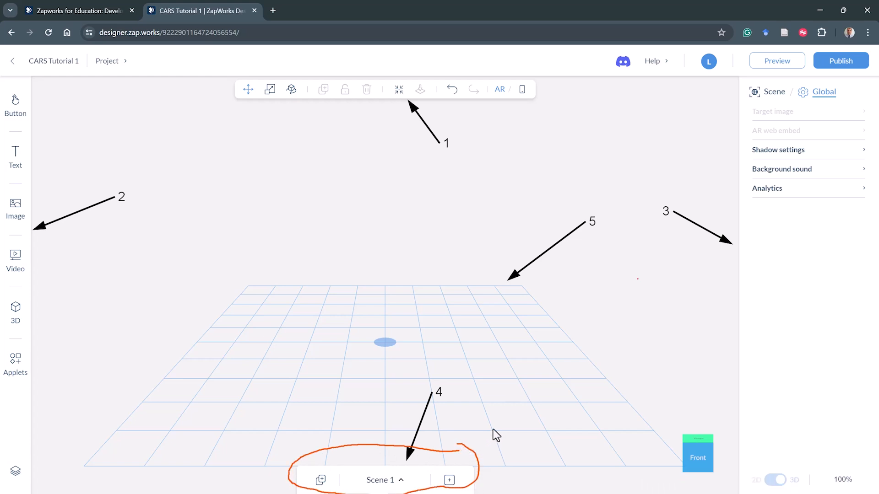
key("Escape")
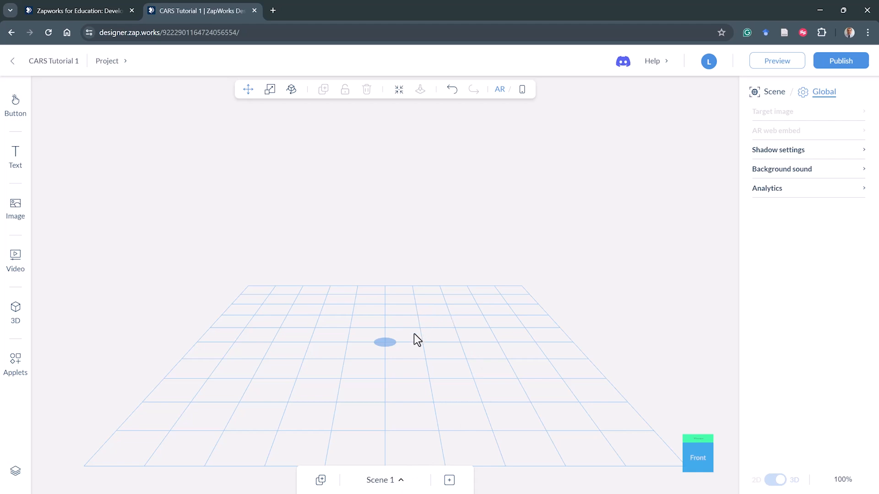
- Add a second scene using World tracking
left_click(399, 480)
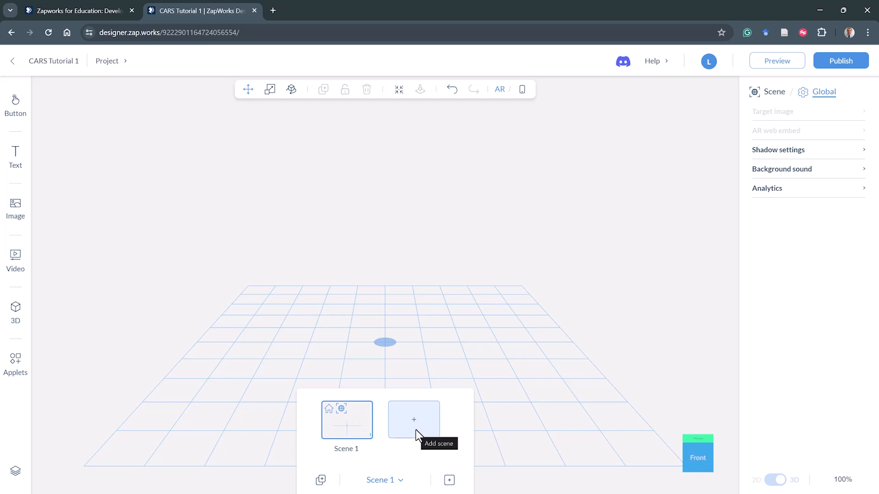
left_click(416, 433)
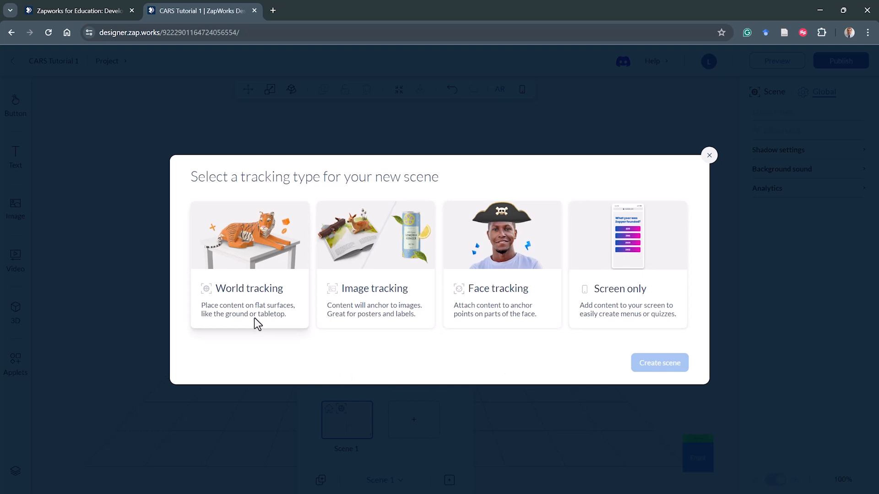
left_click(255, 290)
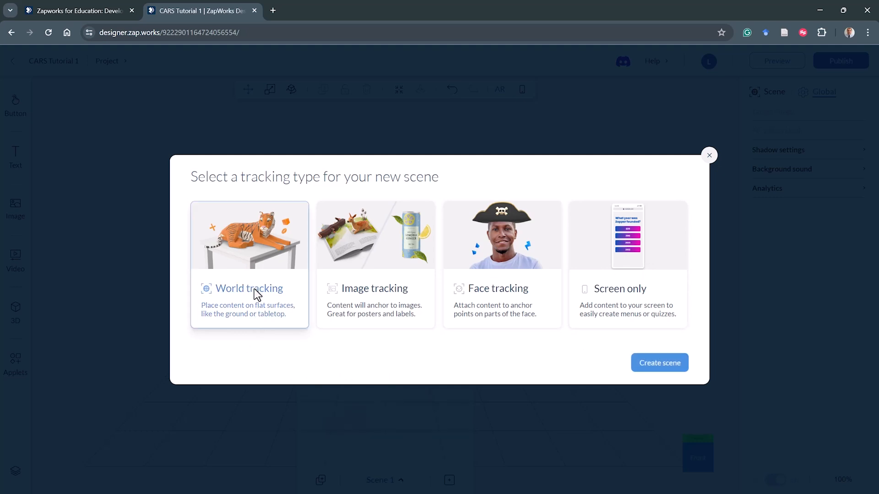
left_click(667, 369)
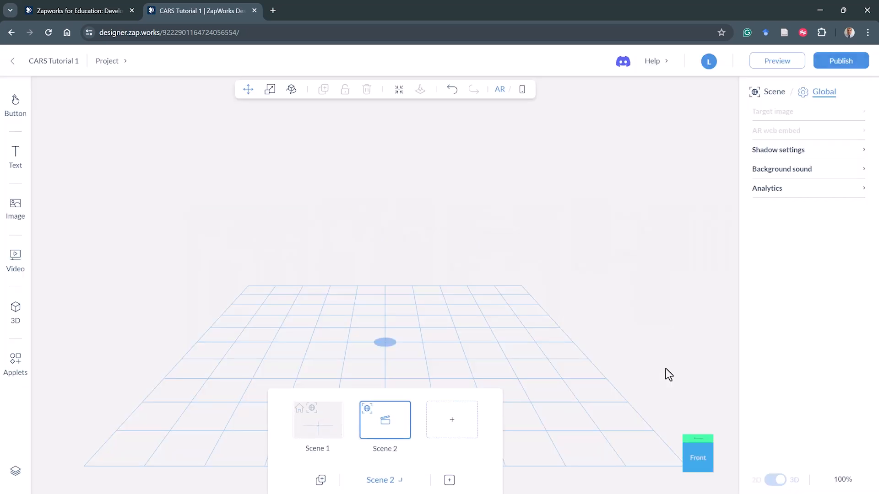
- Switch between Scene 1 and Scene 2, ending on Scene 1
left_click(323, 430)
left_click(386, 434)
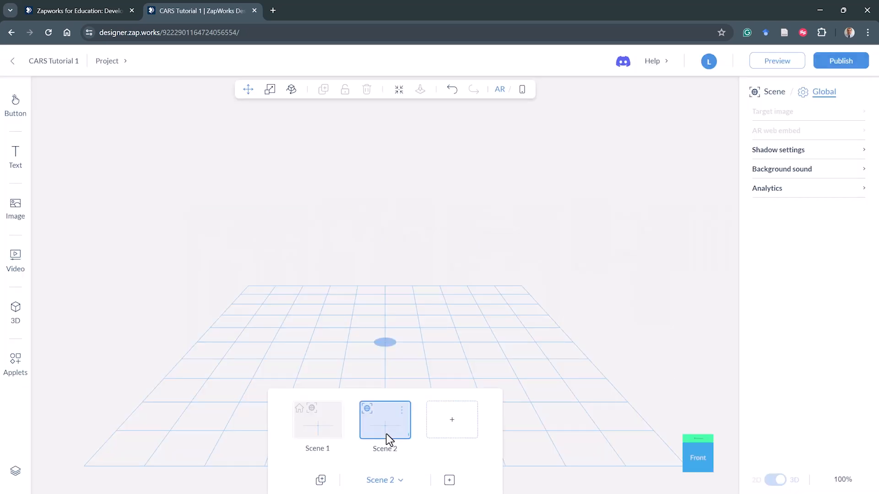
left_click(328, 426)
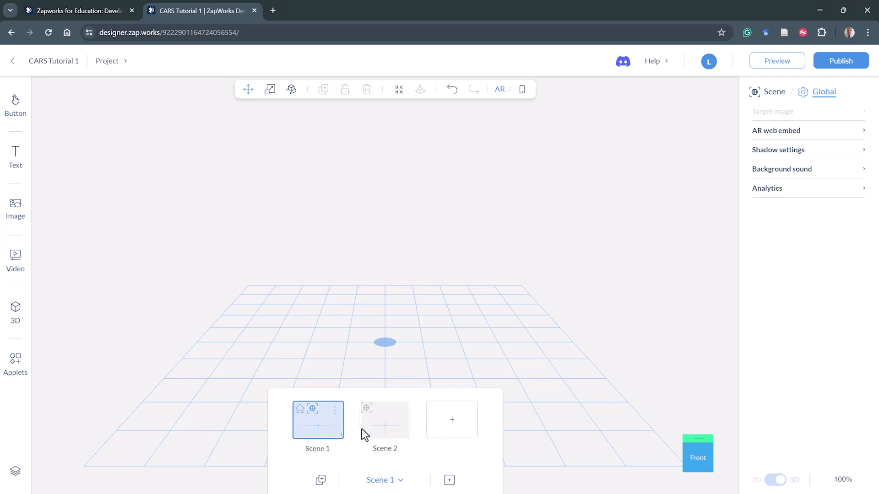
left_click(389, 427)
left_click(334, 430)
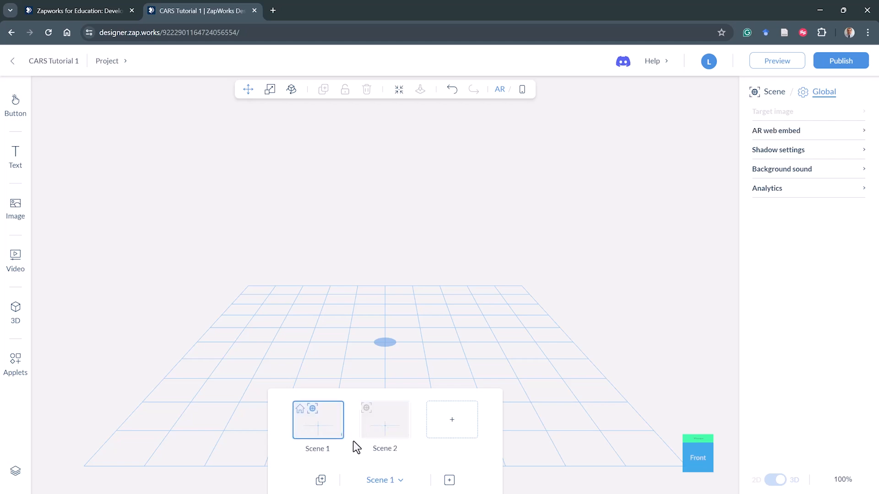
left_click(401, 482)
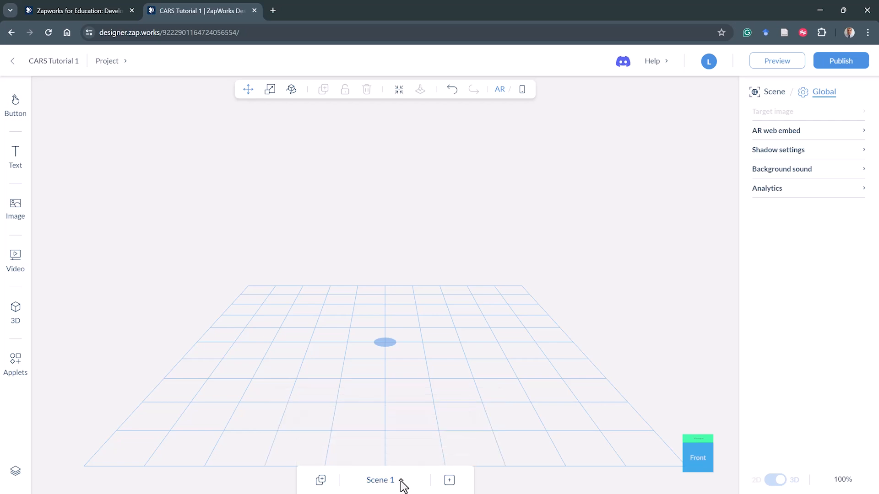
left_click(402, 483)
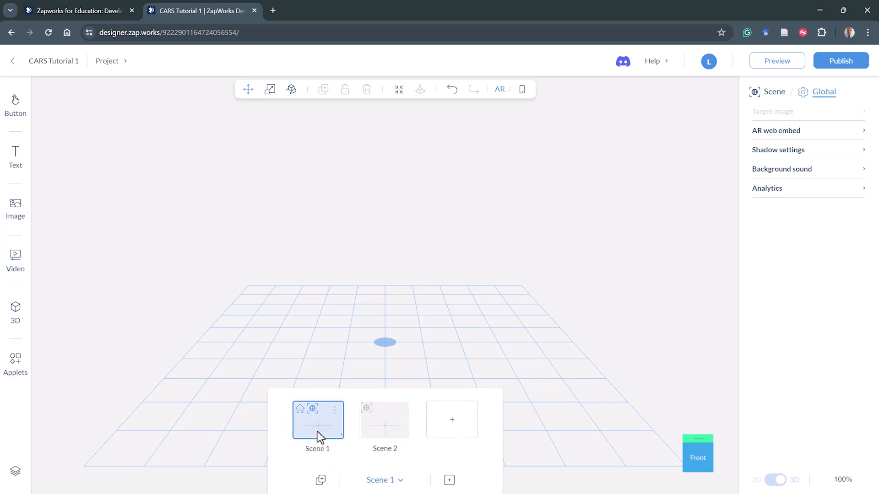
left_click(471, 341)
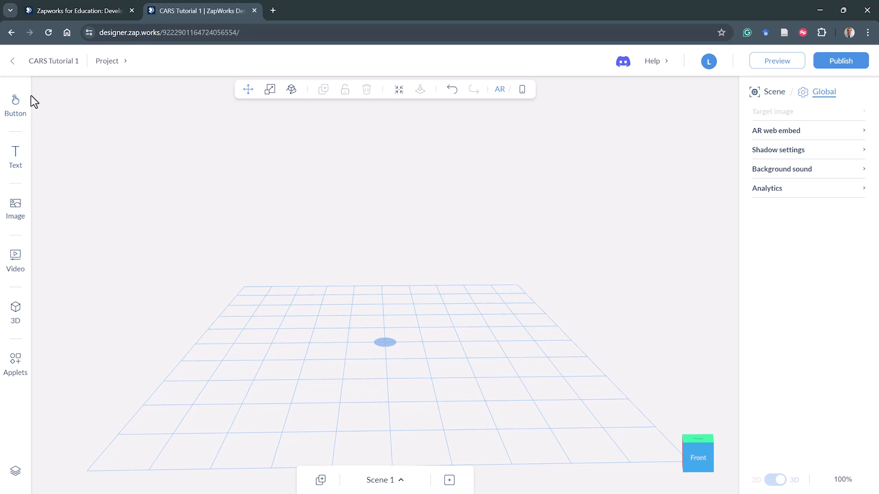
- Place the Banner copy image from the recent image files onto the centre of the grid
left_click_drag(28, 81, 2, 394)
left_click(15, 213)
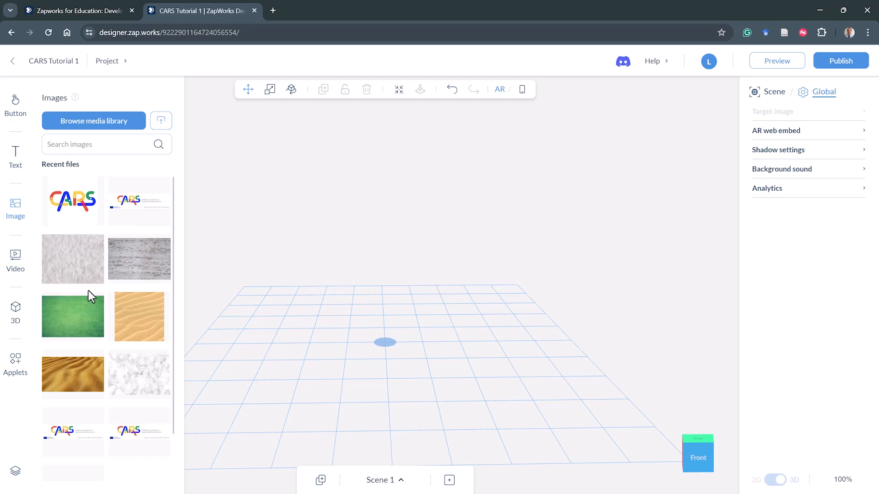
scroll(88, 302, "down", 3)
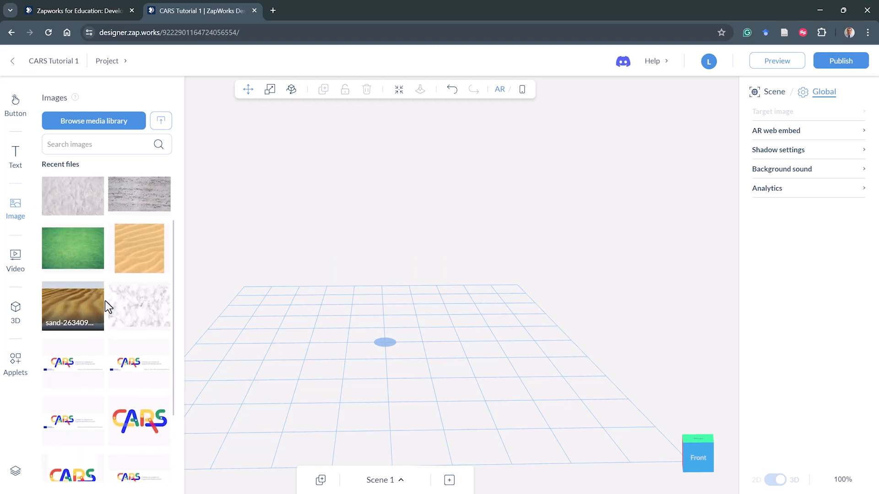
scroll(105, 298, "up", 3)
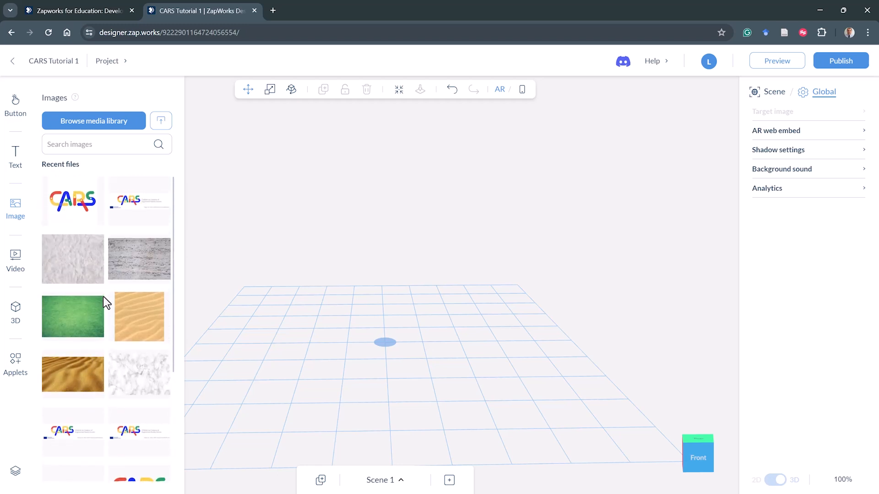
left_click(162, 126)
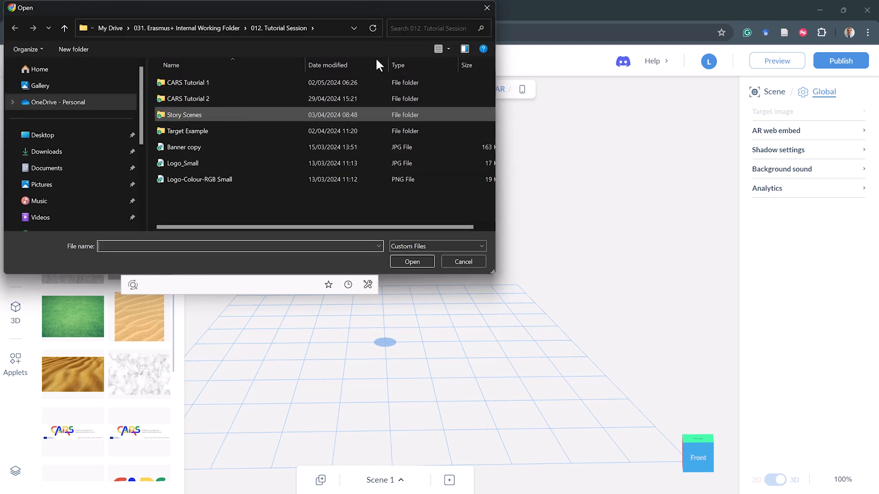
left_click(487, 7)
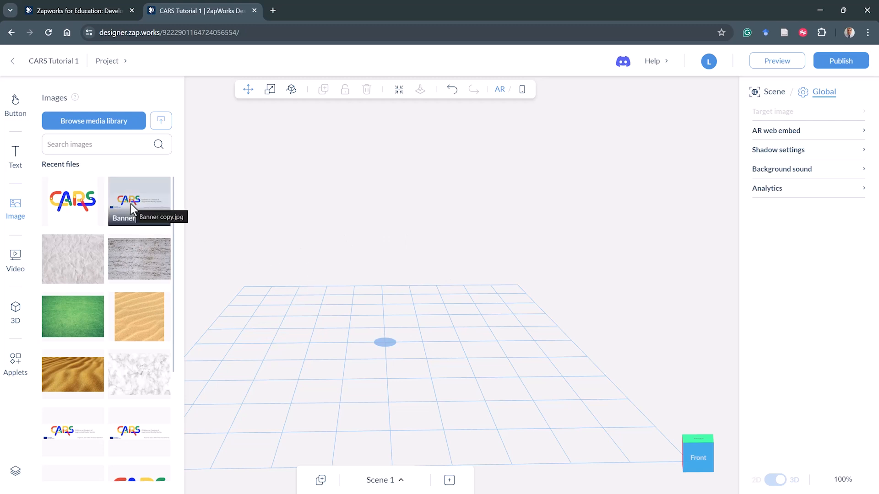
left_click_drag(131, 204, 385, 273)
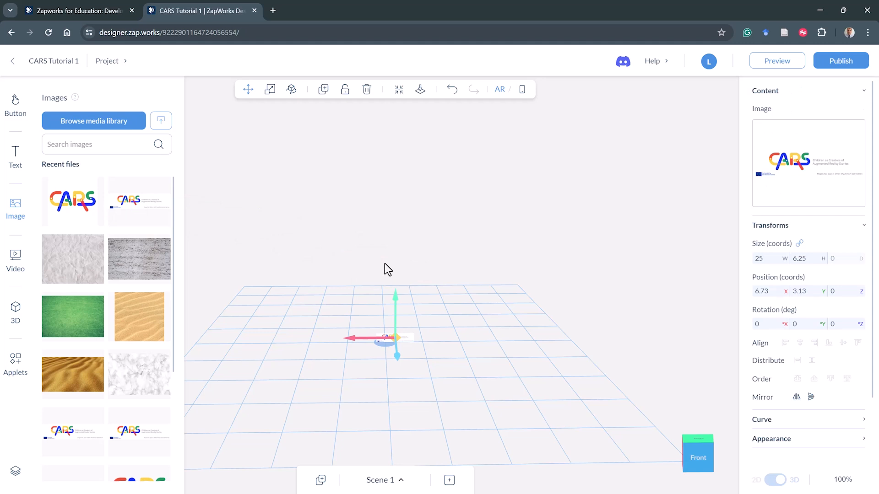
left_click(384, 264)
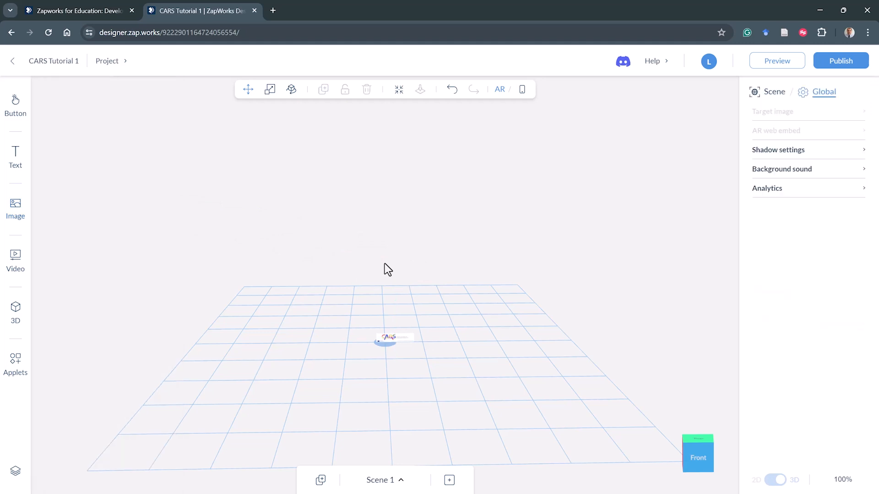
- Add a heading text element onto the grid beside the banner image
left_click(15, 160)
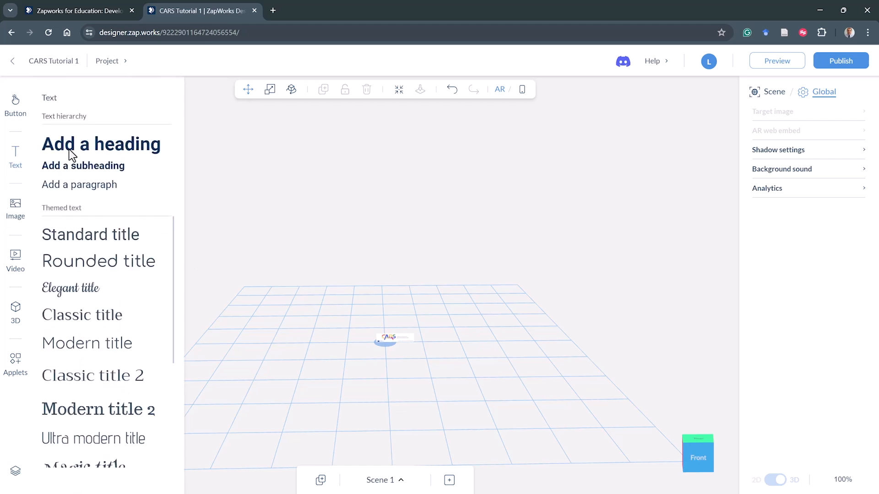
left_click_drag(70, 146, 342, 267)
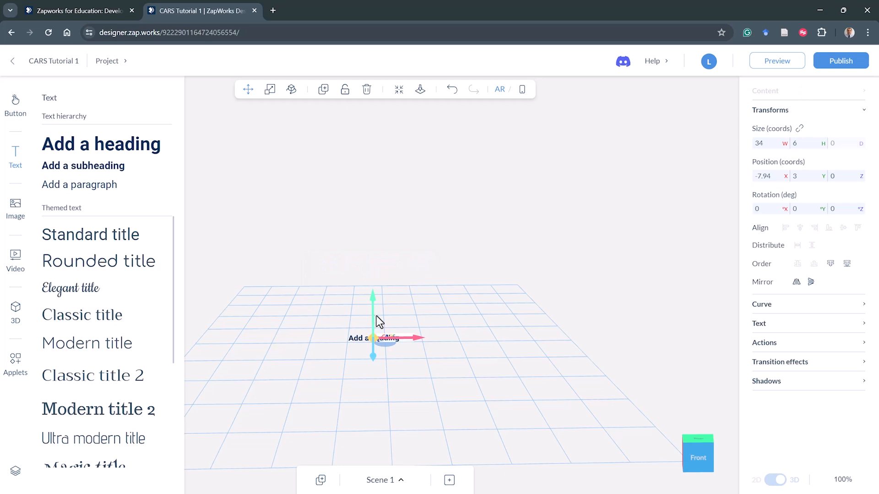
left_click(358, 264)
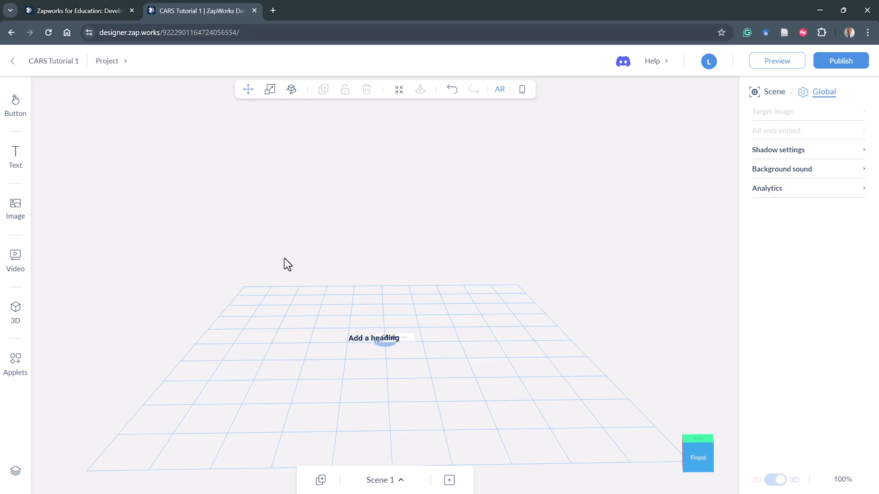
key("F11")
left_click(425, 365)
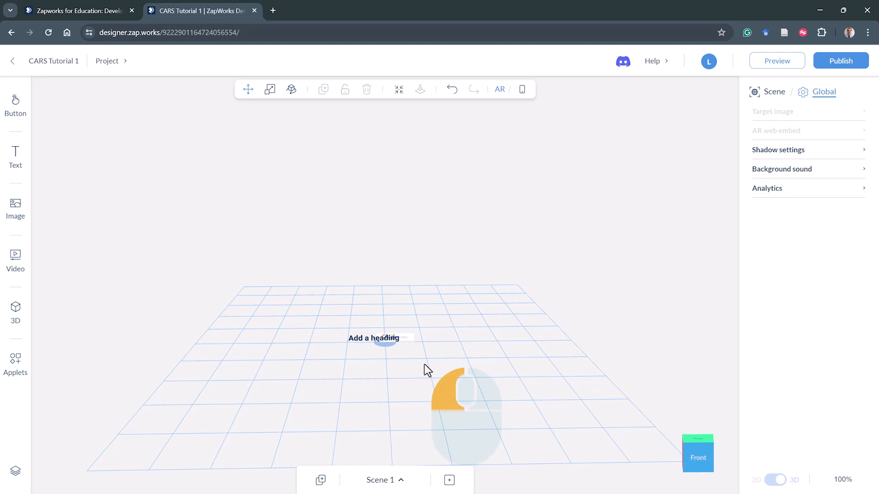
- Orbit, zoom and switch view-cube angles to inspect the banner image and heading from several directions
mouse_move(424, 364)
left_mouse_down()
mouse_move(541, 352)
mouse_move(492, 374)
mouse_move(390, 390)
mouse_move(308, 383)
mouse_move(223, 353)
mouse_move(274, 374)
mouse_move(358, 384)
mouse_move(487, 376)
mouse_move(481, 355)
mouse_move(461, 342)
mouse_move(443, 365)
mouse_move(411, 373)
mouse_move(433, 373)
left_mouse_up()
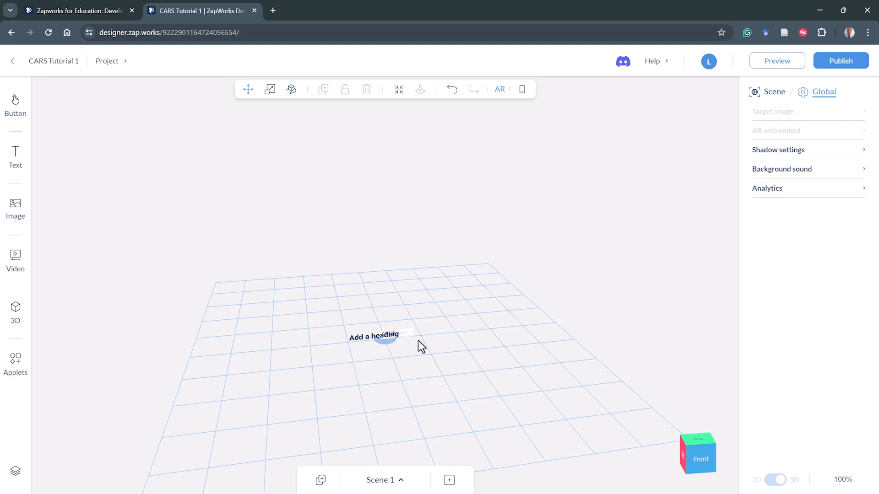
left_click(357, 375)
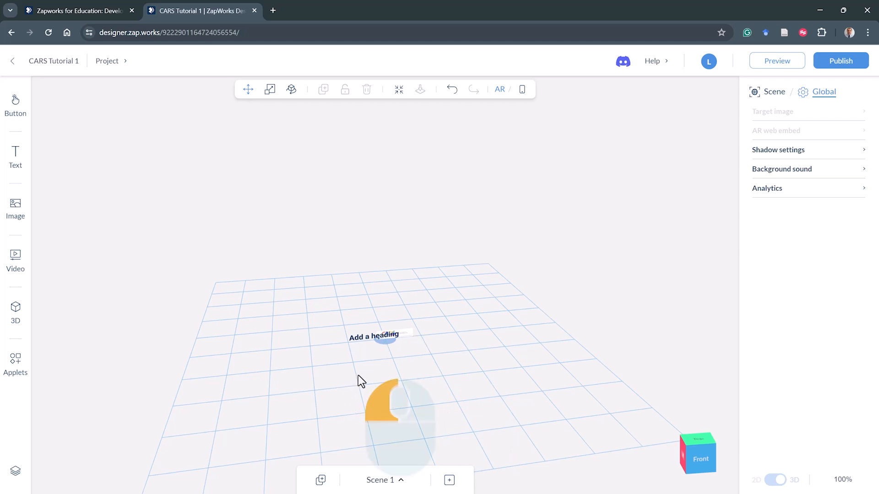
mouse_move(358, 376)
left_mouse_down()
mouse_move(501, 364)
mouse_move(406, 379)
mouse_move(278, 382)
mouse_move(269, 378)
mouse_move(376, 379)
mouse_move(398, 369)
mouse_move(401, 356)
mouse_move(391, 383)
mouse_move(311, 382)
mouse_move(181, 355)
mouse_move(298, 387)
mouse_move(362, 387)
mouse_move(369, 377)
left_mouse_up()
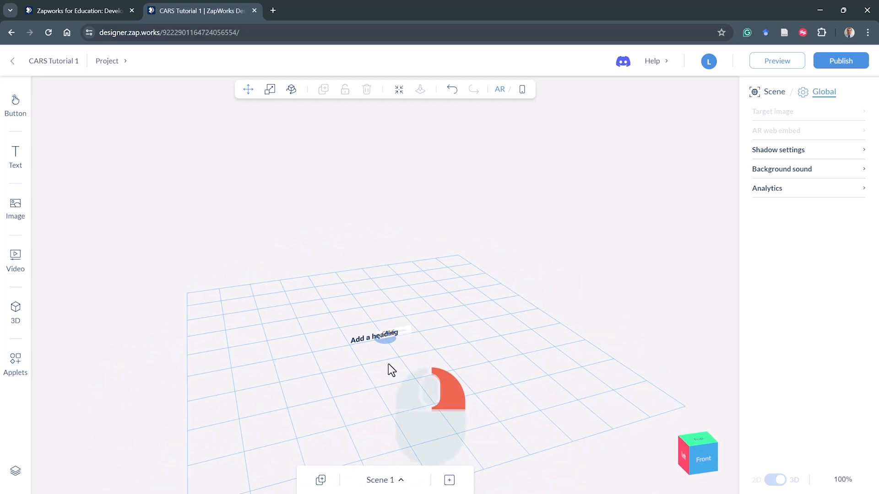
right_click_drag(388, 364, 381, 335)
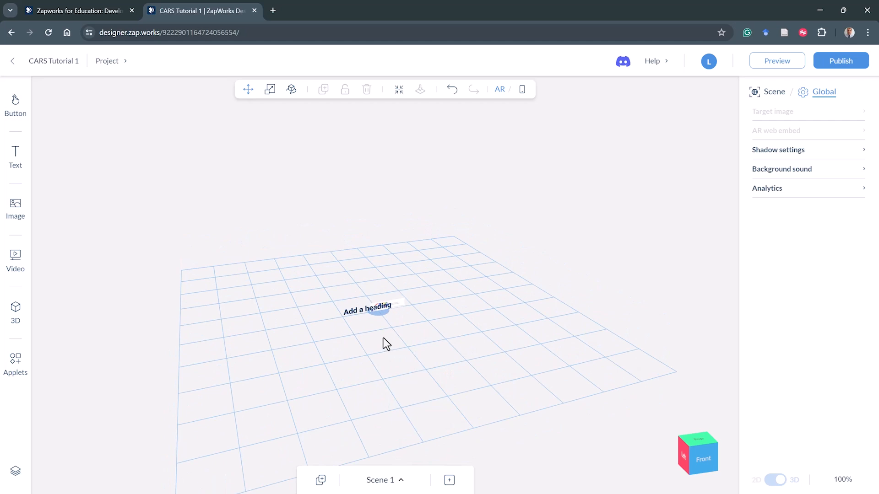
mouse_move(388, 342)
left_mouse_down()
mouse_move(337, 345)
mouse_move(388, 341)
left_mouse_up()
mouse_move(384, 335)
right_mouse_down()
mouse_move(386, 292)
mouse_move(386, 358)
mouse_move(369, 340)
mouse_move(304, 334)
mouse_move(421, 333)
mouse_move(382, 329)
right_mouse_up()
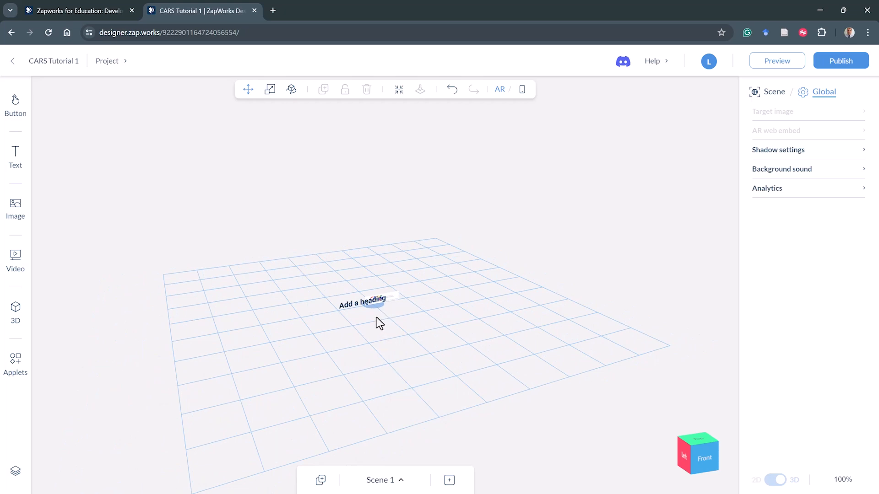
scroll(375, 311, "up", 5)
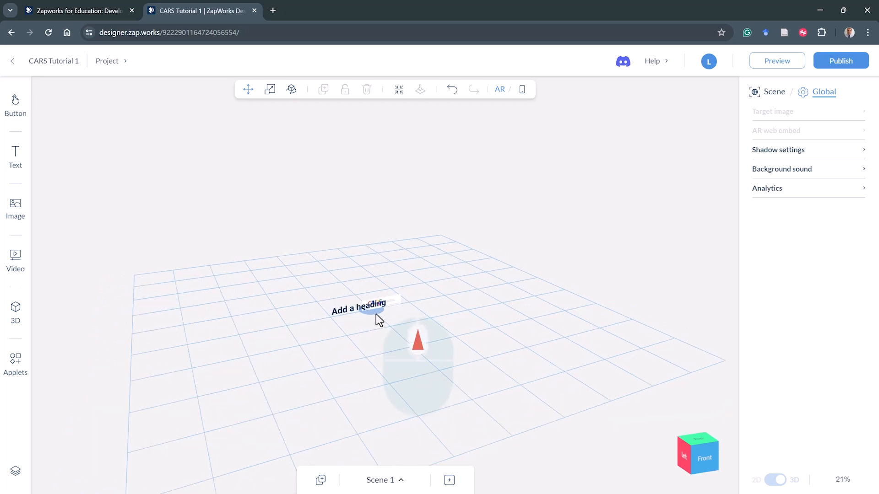
scroll(362, 352, "up", 3)
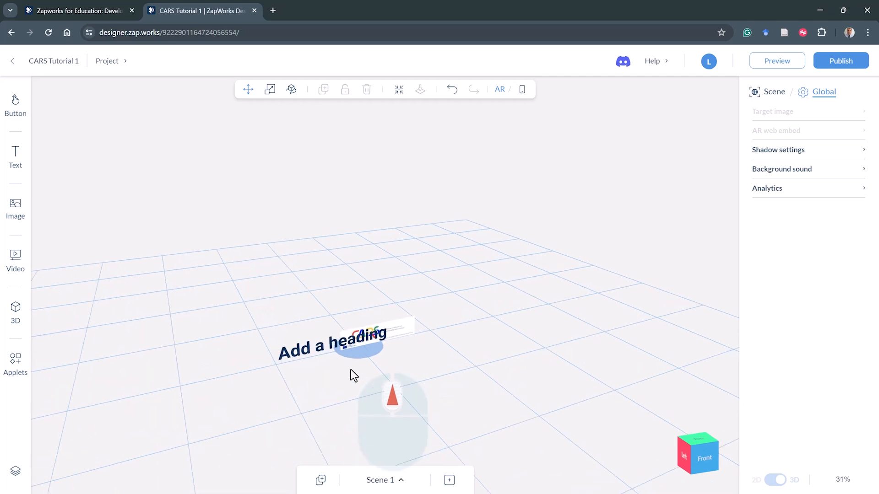
scroll(348, 377, "up", 1)
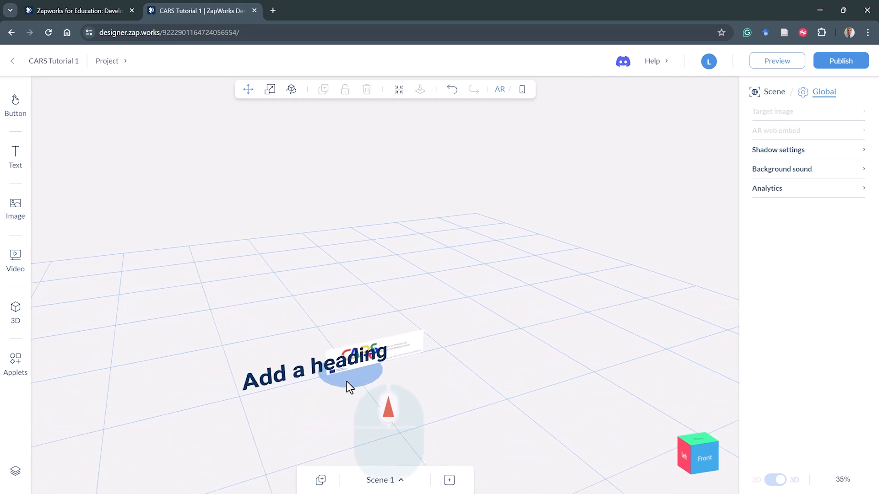
scroll(347, 382, "down", 5)
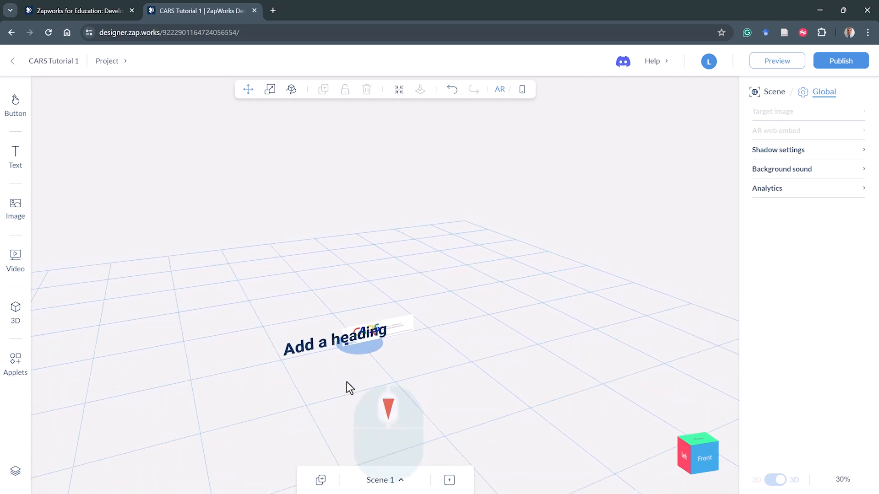
scroll(346, 387, "down", 1)
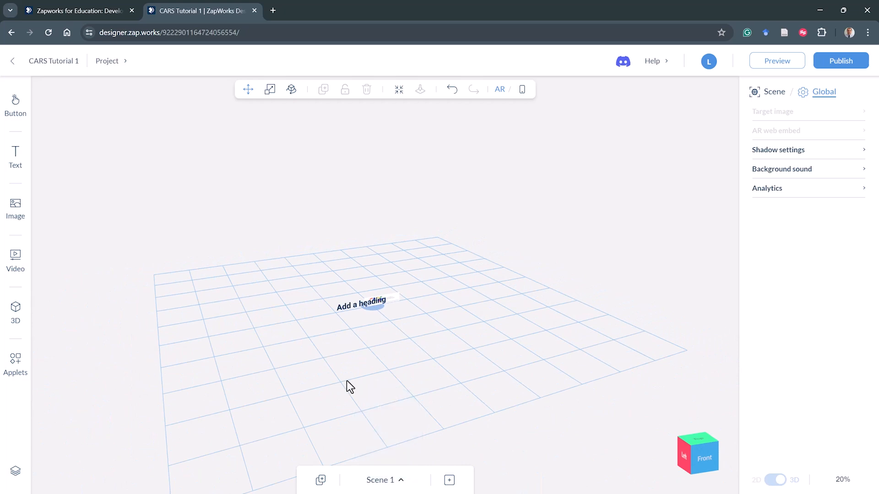
mouse_move(363, 347)
left_mouse_down()
mouse_move(410, 339)
mouse_move(289, 366)
mouse_move(287, 397)
mouse_move(354, 356)
left_mouse_up()
right_click_drag(355, 355, 330, 317)
scroll(340, 284, "up", 5)
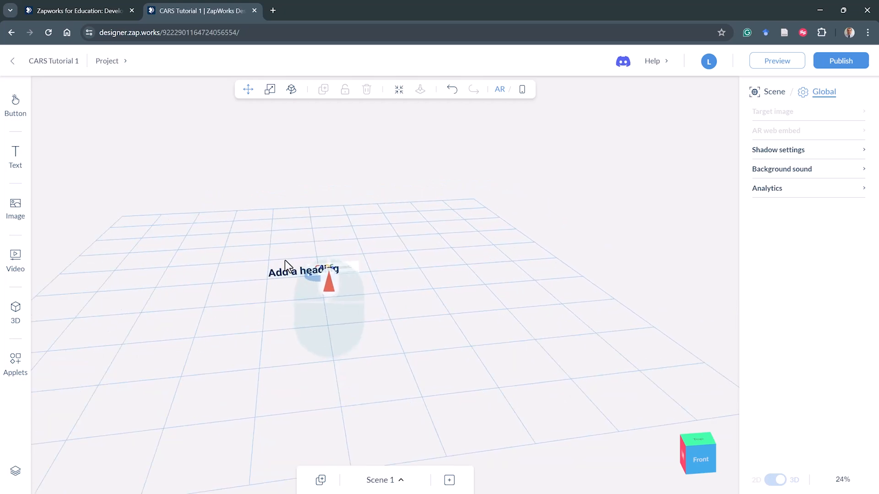
scroll(271, 270, "down", 3)
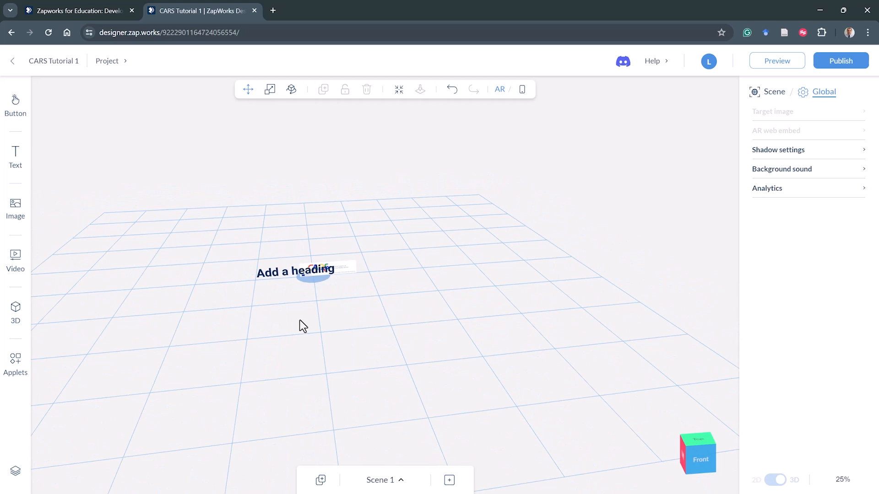
left_click(703, 459)
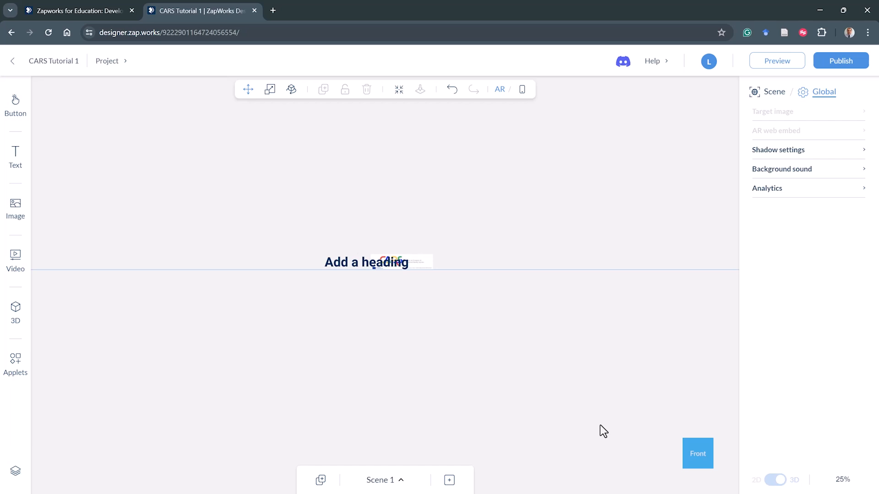
mouse_move(595, 394)
left_mouse_down()
mouse_move(566, 385)
mouse_move(593, 397)
left_mouse_up()
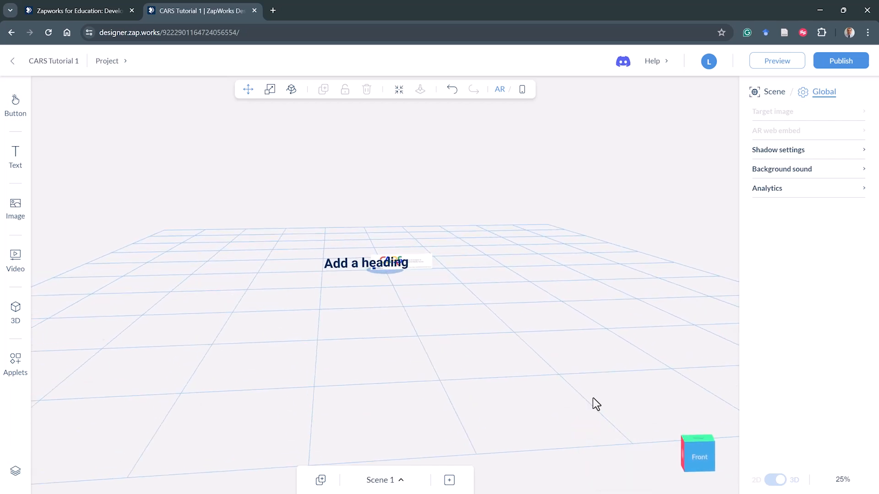
left_click(702, 440)
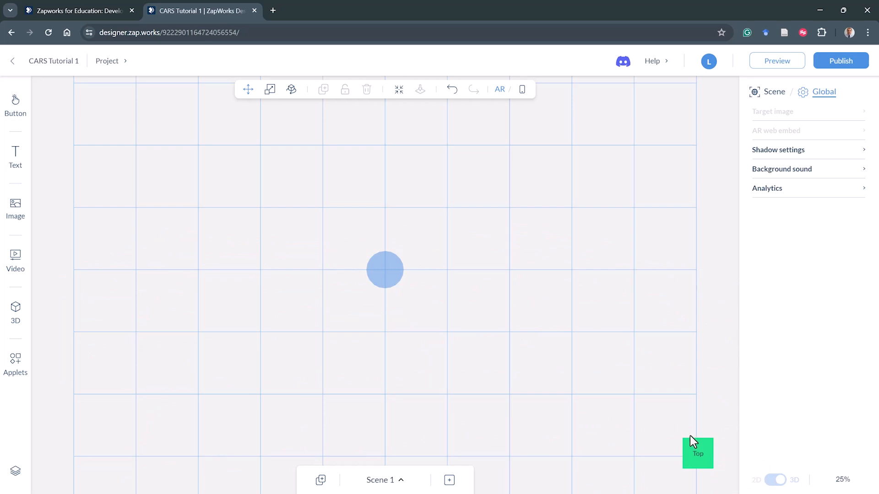
left_click_drag(491, 378, 423, 309)
right_click_drag(423, 309, 435, 314)
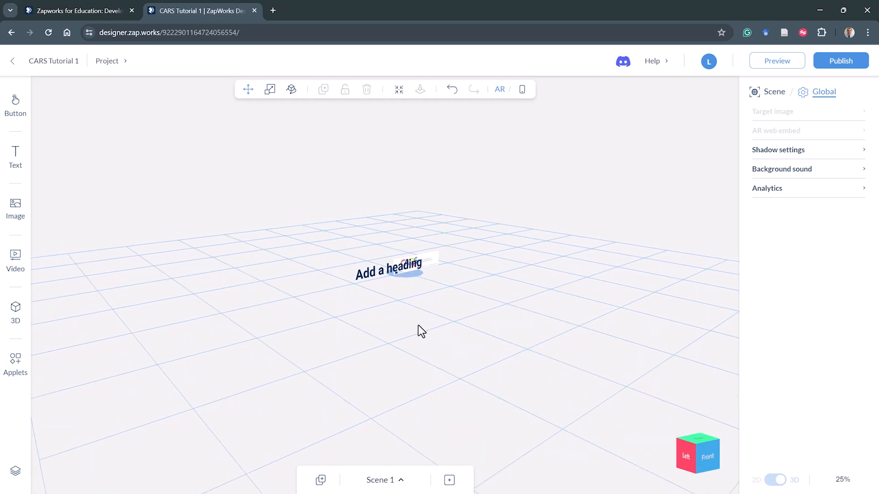
scroll(360, 335, "up", 2)
scroll(359, 335, "down", 2)
left_click_drag(435, 324, 399, 337)
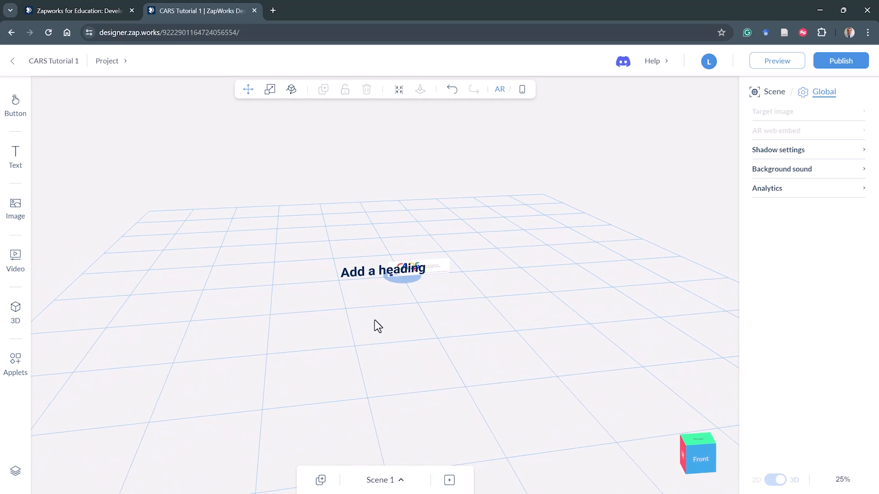
- Edit the heading text to read CARS Tutorial 1
left_click(372, 273)
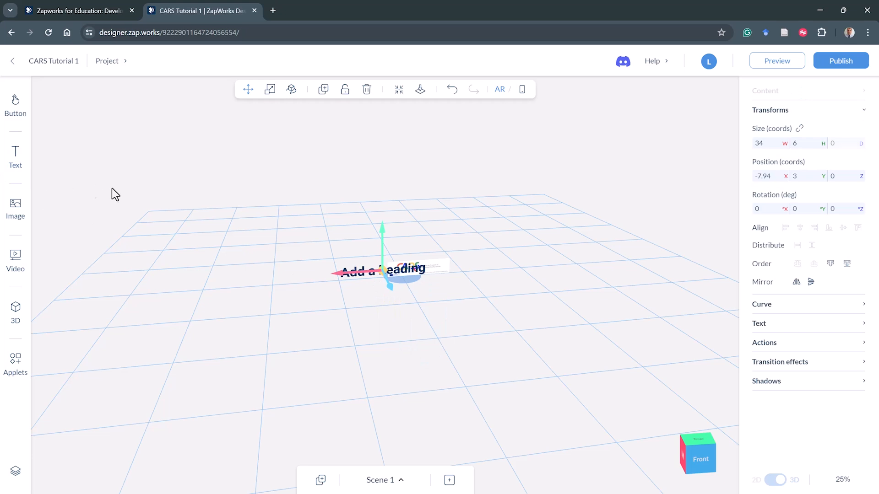
double_click(362, 277)
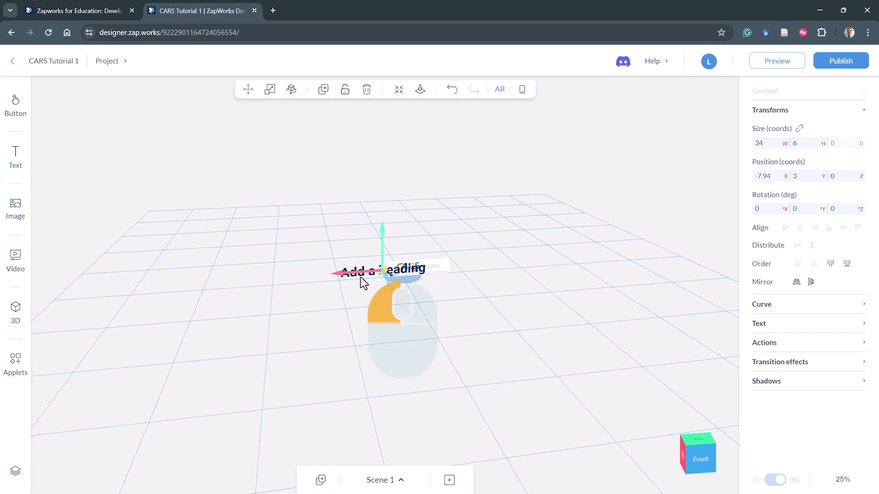
left_click(359, 259)
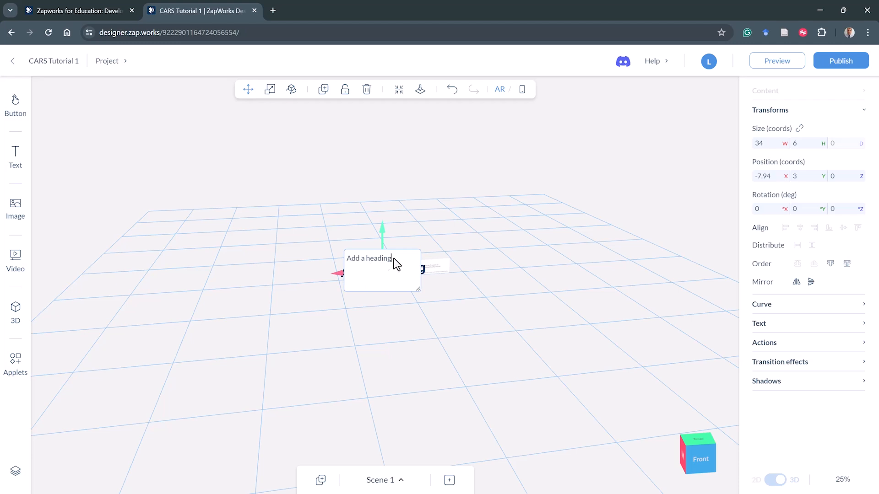
left_click(340, 262)
key("BackSpace")
key("BackSpace")
key("BackSpace")
type("CARS Tt")
key("BackSpace")
type("utorial 1")
key("Return")
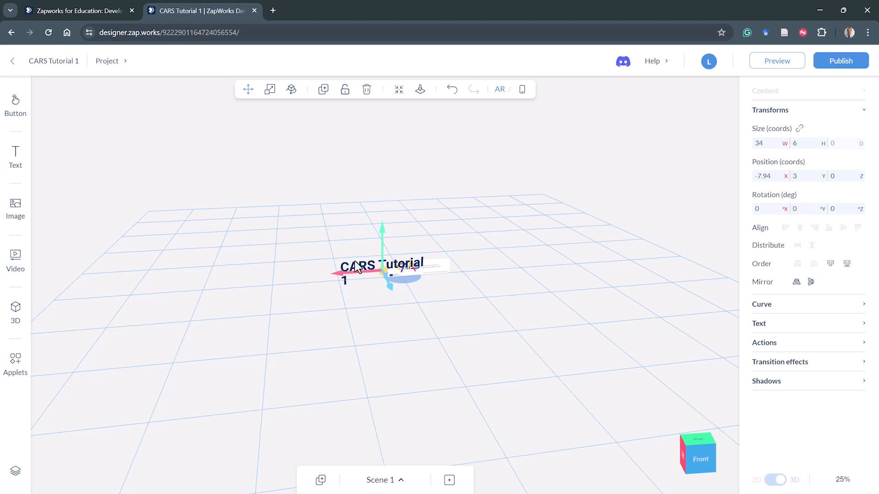
left_click(432, 265)
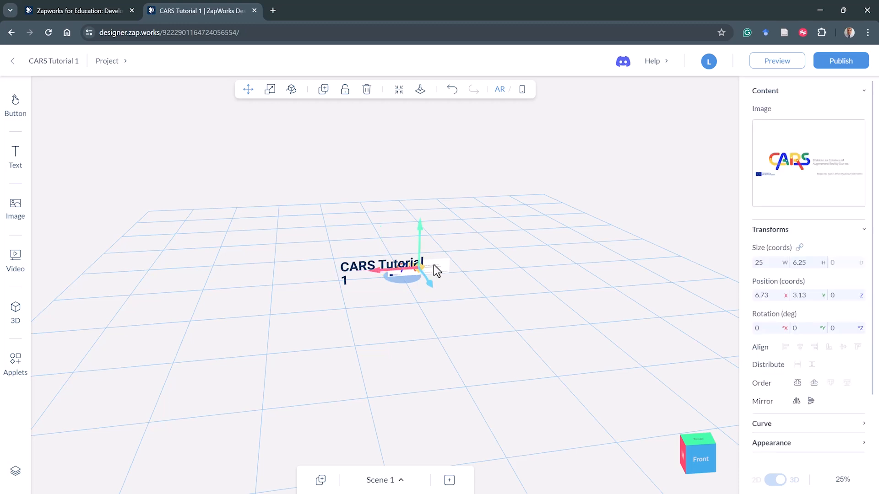
left_click(397, 276)
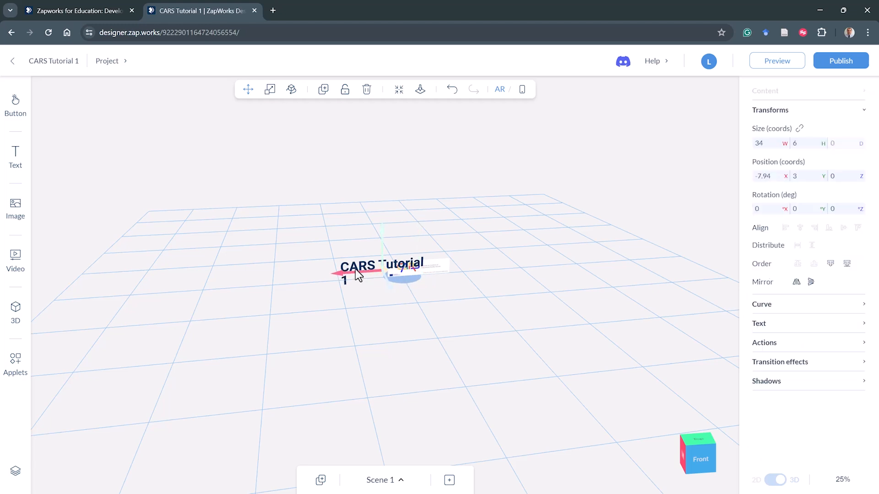
left_click(438, 271)
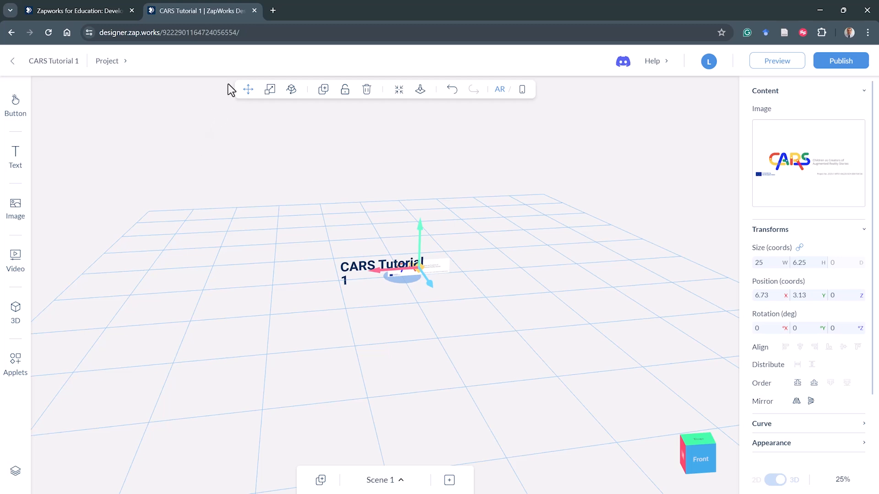
key("F10")
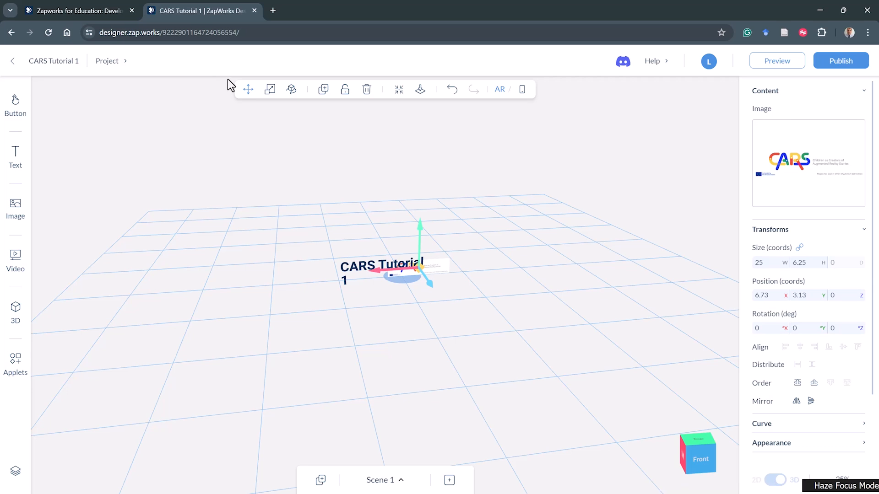
left_click_drag(227, 79, 307, 101)
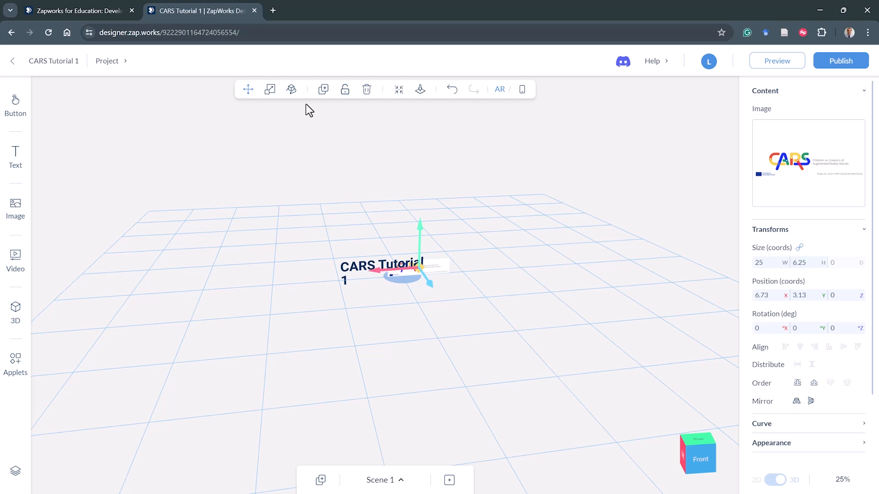
left_click(510, 183)
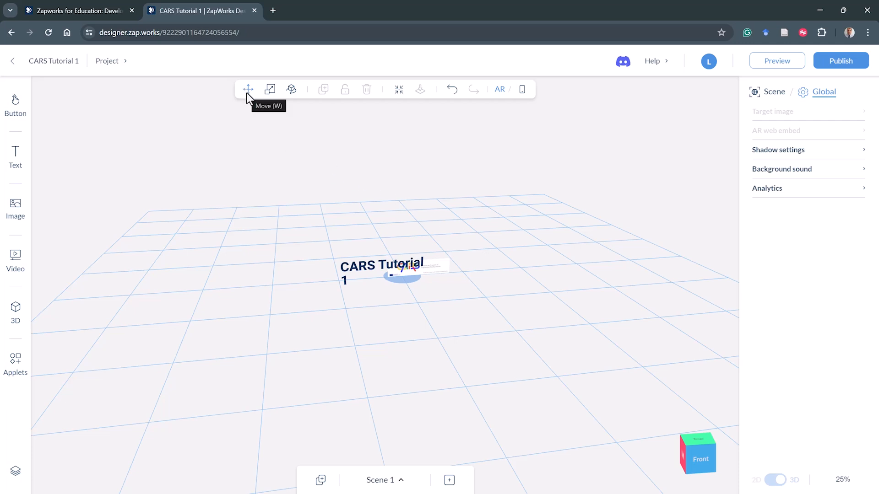
- Move the heading above and behind the banner, to about X -56.56, Y 41.27 and Z -26.6
left_click(365, 272)
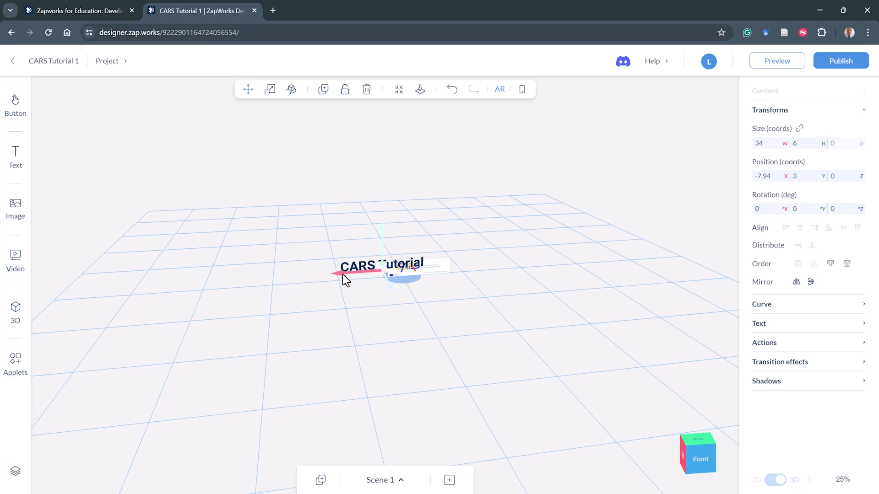
left_click_drag(342, 273, 212, 288)
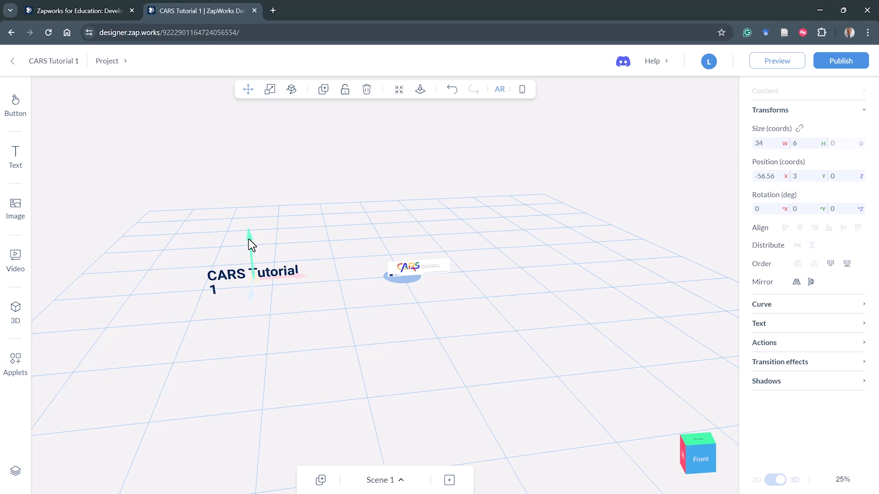
left_click_drag(249, 239, 246, 129)
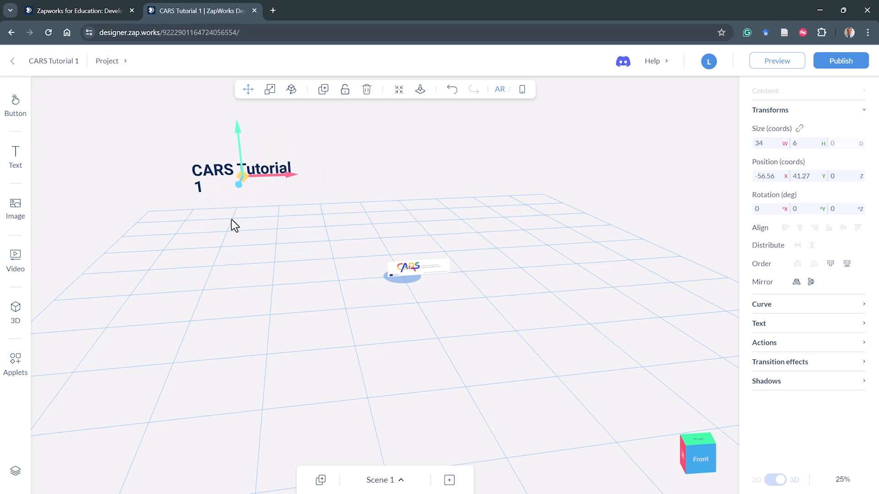
left_click_drag(215, 256, 279, 265)
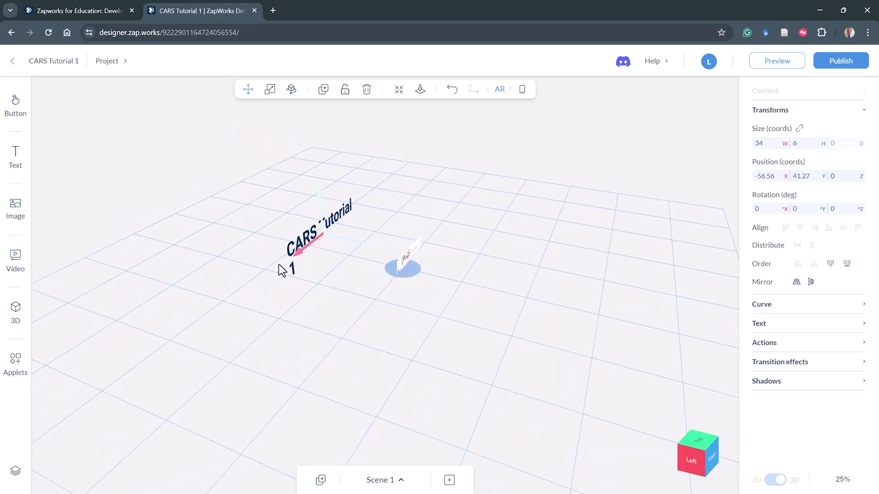
scroll(306, 284, "down", 3)
left_click_drag(320, 292, 343, 303)
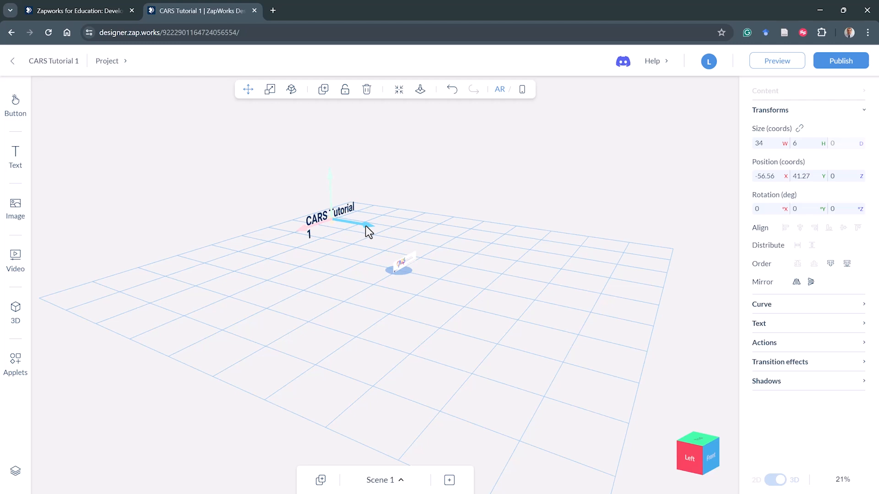
left_click_drag(367, 226, 315, 224)
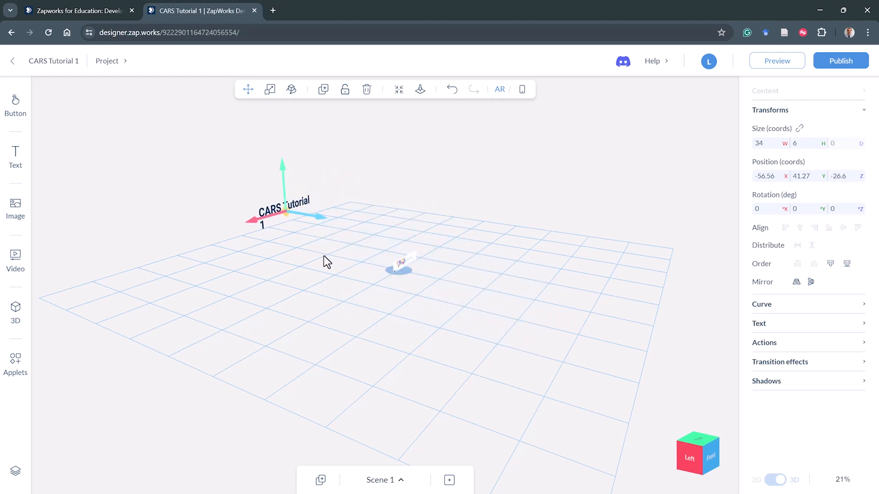
left_click_drag(403, 292, 408, 316)
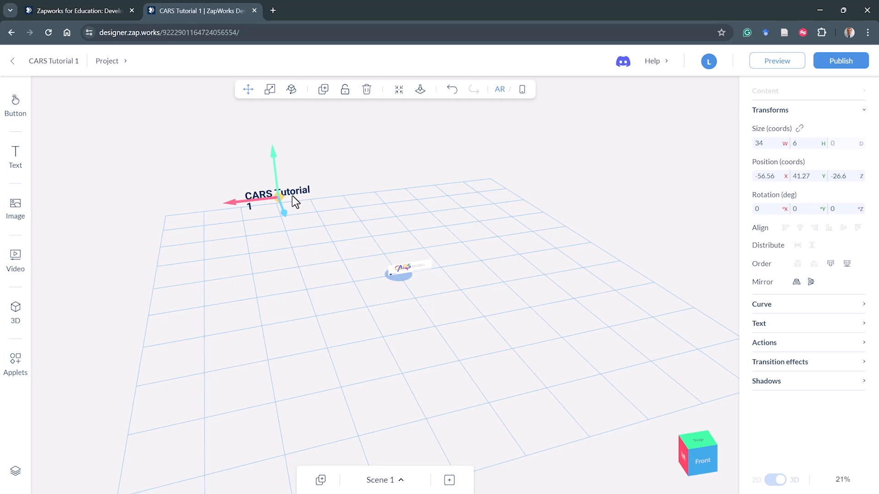
left_click(416, 268)
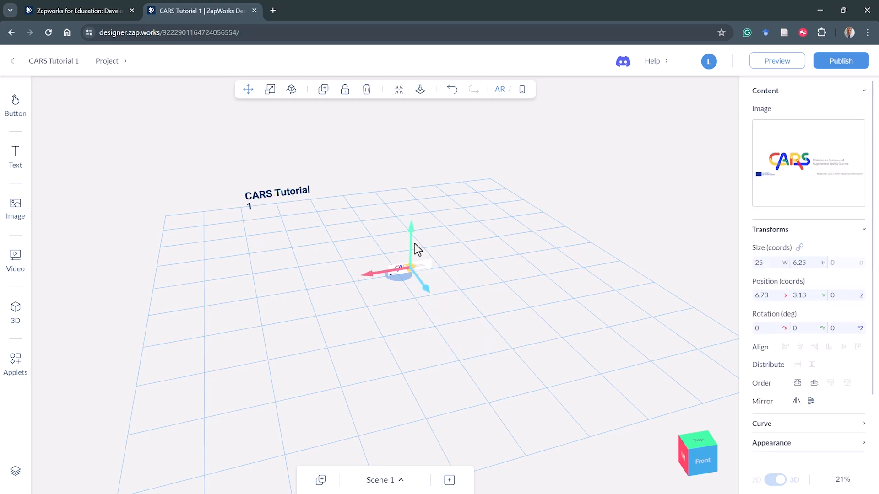
- Move the banner image up and sideways to about X 28.94 and Y 55.23
left_click_drag(412, 233, 395, 131)
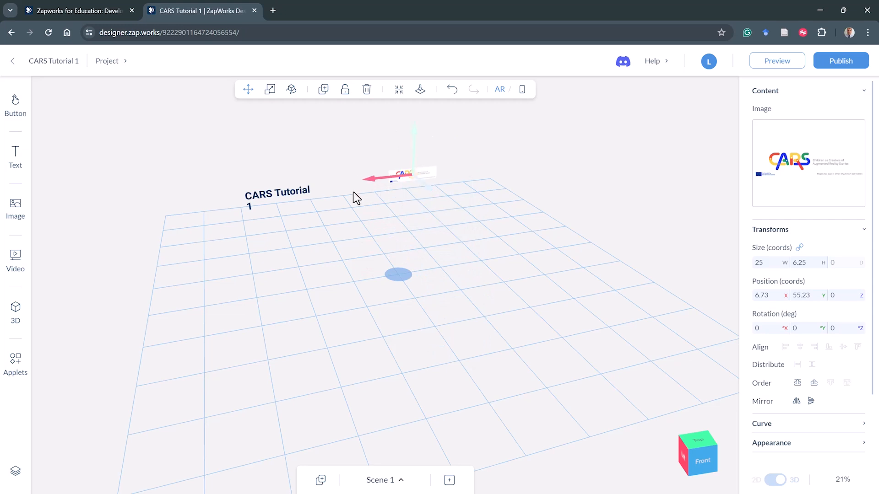
left_click_drag(383, 179, 425, 174)
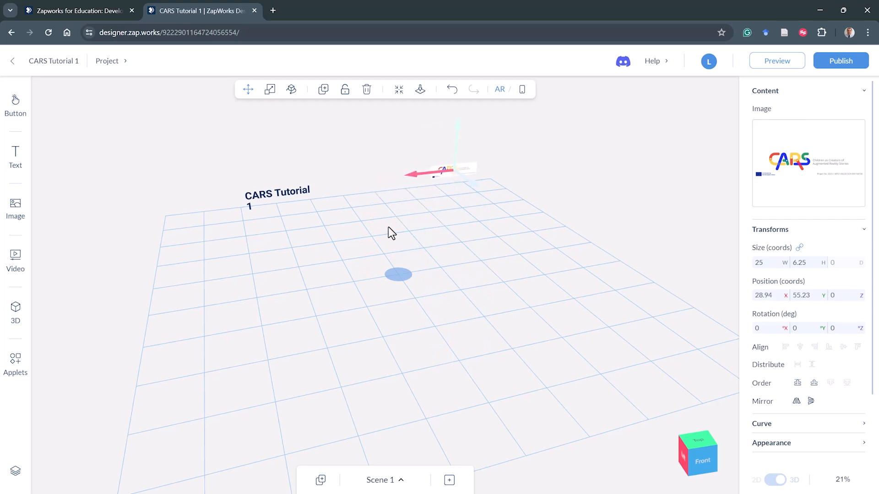
left_click(434, 274)
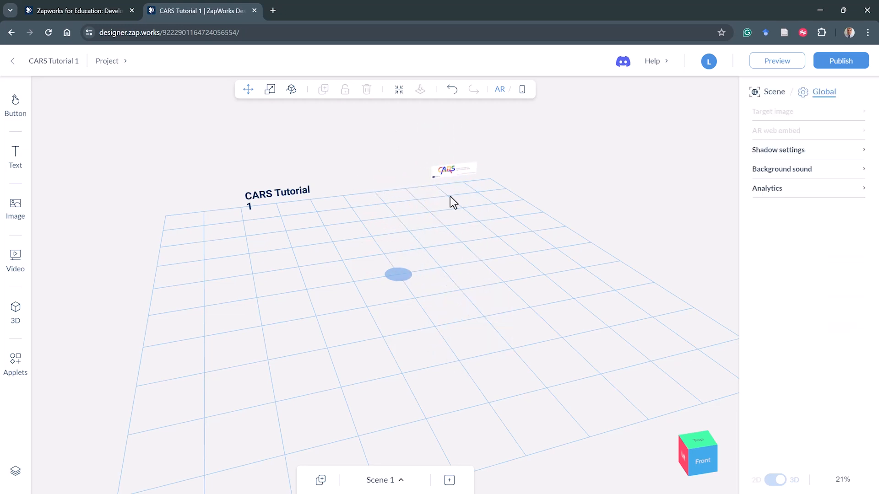
- Try to drag the heading sideways along its X axis
left_click(286, 201)
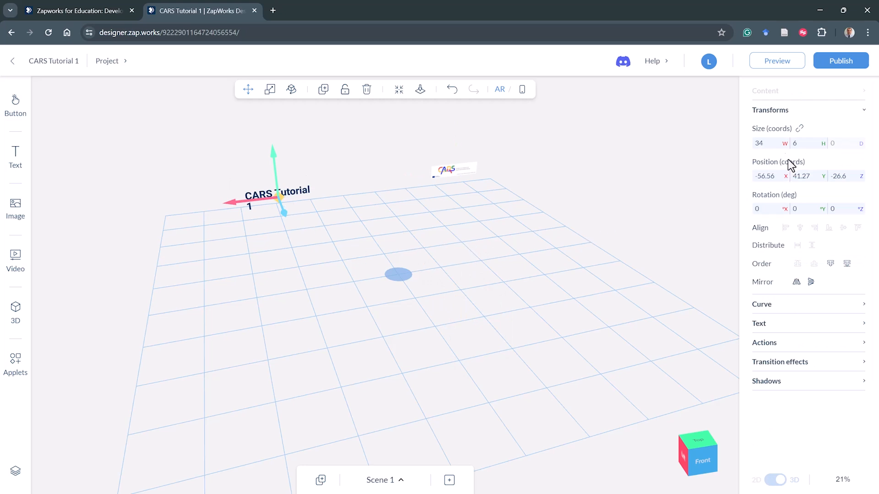
key("F10")
left_click_drag(751, 113, 792, 114)
mouse_move(756, 152)
left_mouse_down()
mouse_move(745, 176)
mouse_move(757, 185)
mouse_move(863, 188)
mouse_move(870, 180)
mouse_move(860, 160)
mouse_move(812, 151)
mouse_move(755, 158)
left_mouse_up()
left_click(784, 178)
left_click(227, 201)
left_click(254, 199)
mouse_move(253, 198)
left_mouse_down()
mouse_move(198, 206)
mouse_move(261, 207)
left_mouse_up()
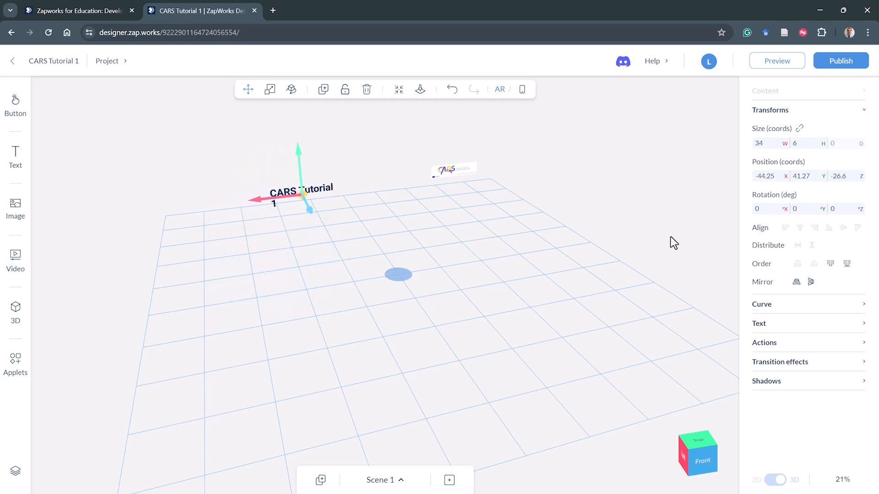
left_click(762, 177)
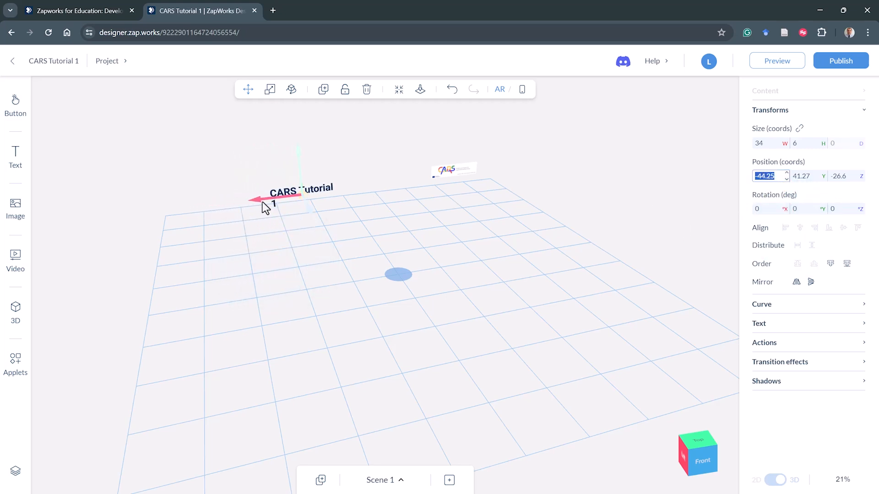
left_click_drag(265, 204, 211, 210)
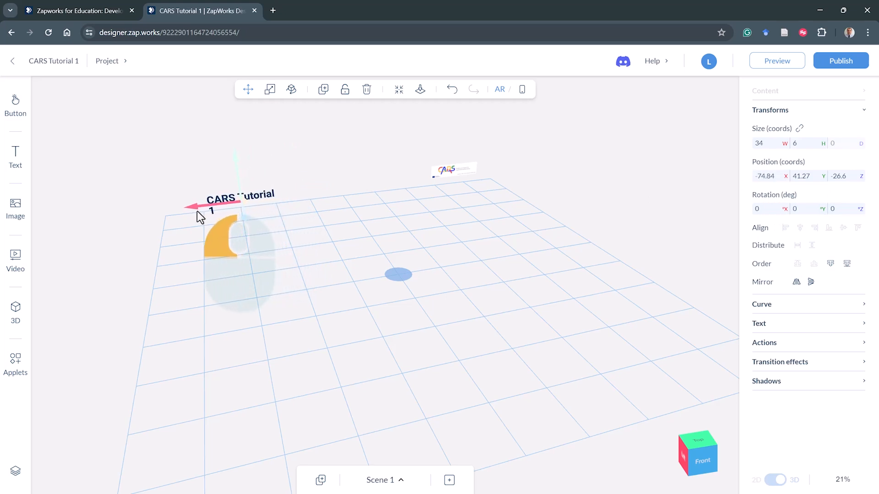
left_click_drag(196, 211, 252, 211)
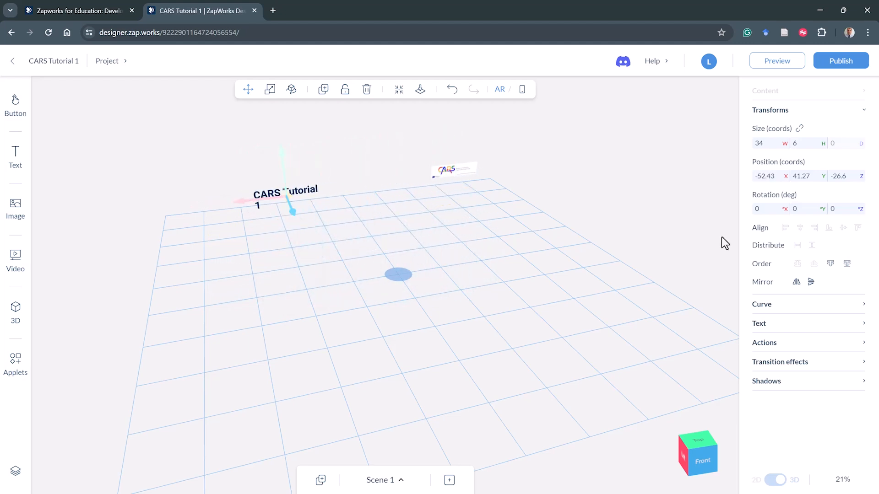
- Try to drag the heading along its Y and Z axes to reposition it
left_click(807, 178)
left_click(807, 188)
left_click_drag(282, 155, 279, 133)
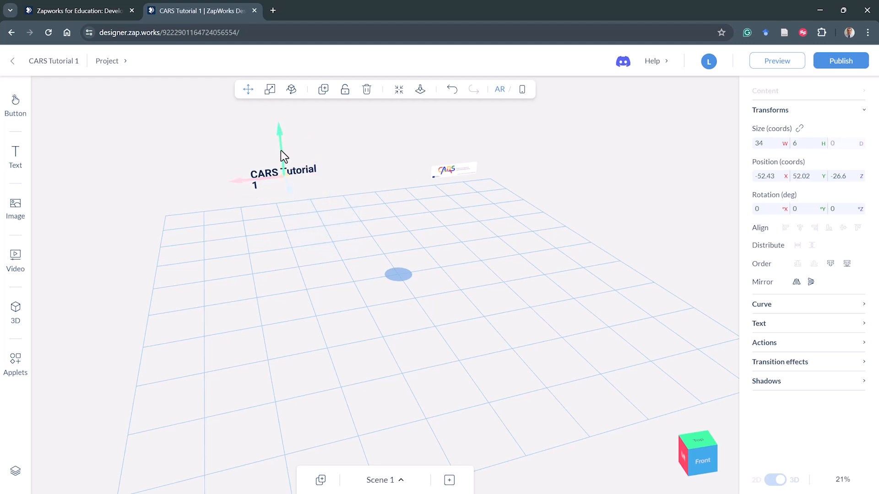
left_click_drag(280, 137, 364, 284)
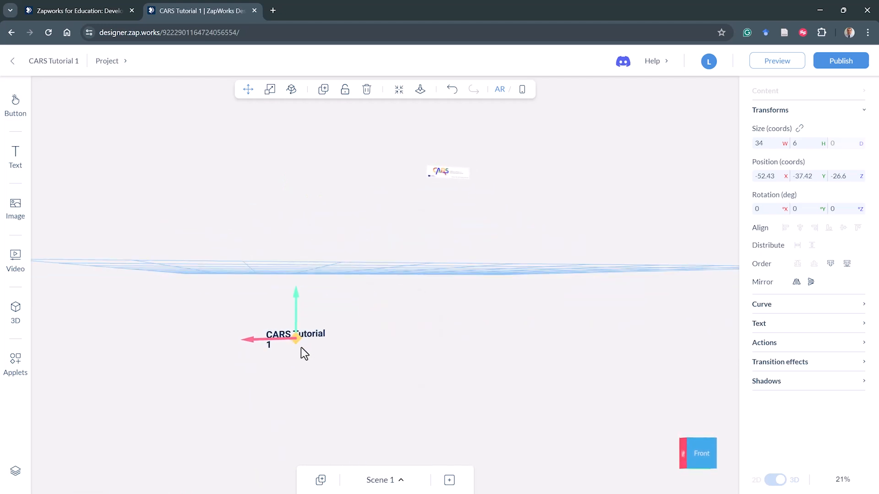
left_click_drag(331, 351, 334, 359)
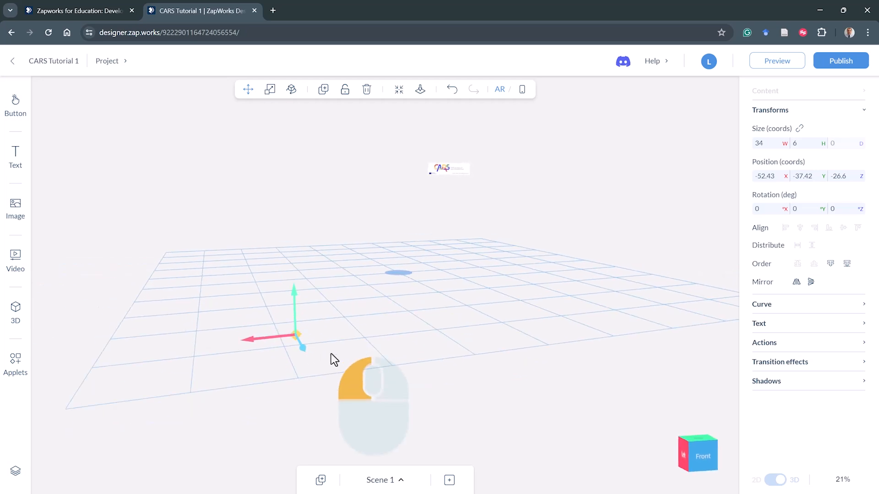
left_click_drag(293, 295, 285, 153)
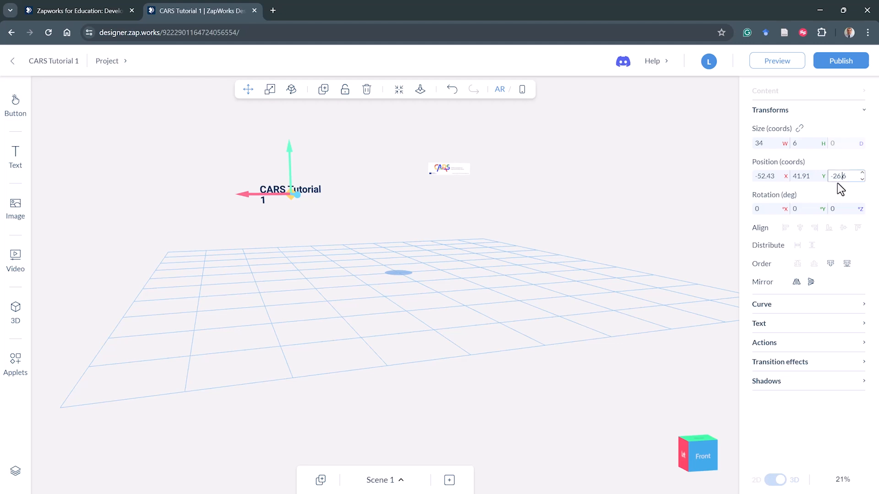
left_click_drag(230, 255, 280, 277)
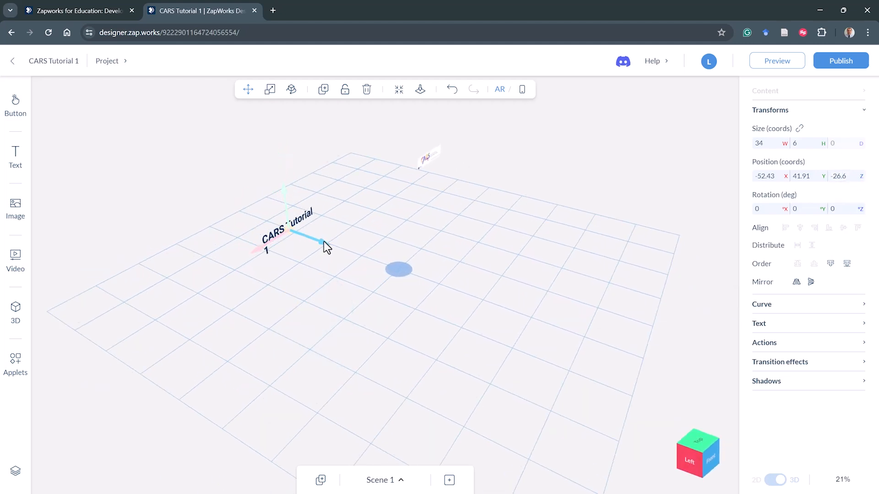
left_click_drag(324, 240, 411, 266)
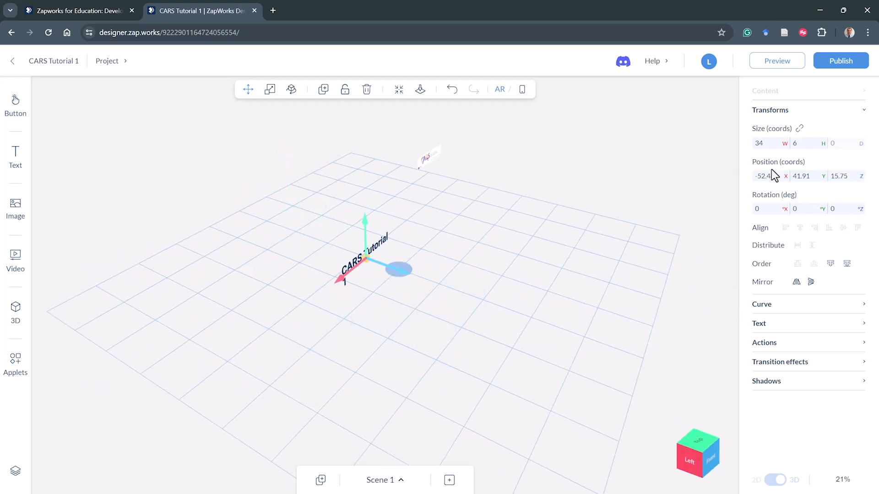
left_click_drag(839, 177, 823, 182)
left_click_drag(395, 271, 288, 251)
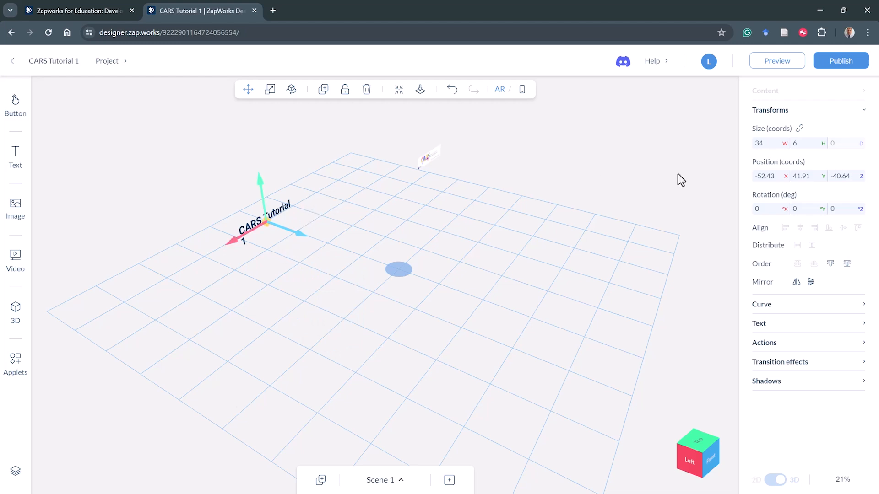
- Set the heading's position to X -40, Y 50 and Z -40
key("F10")
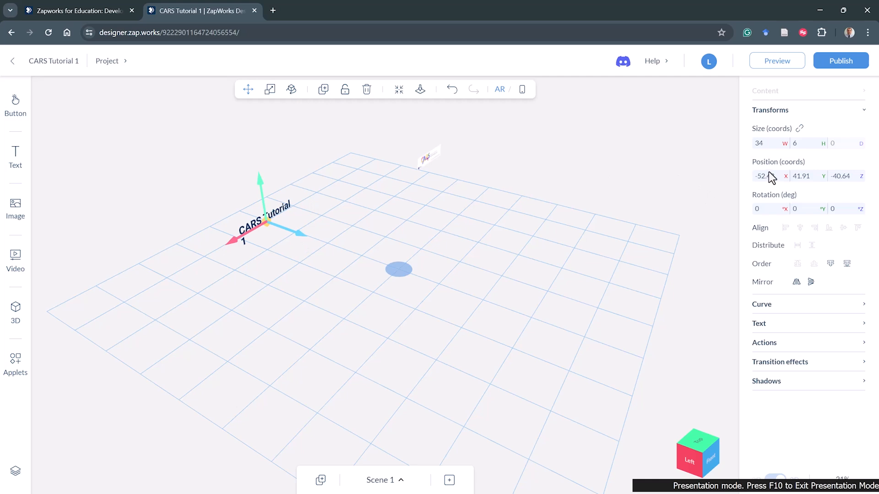
left_click(774, 175)
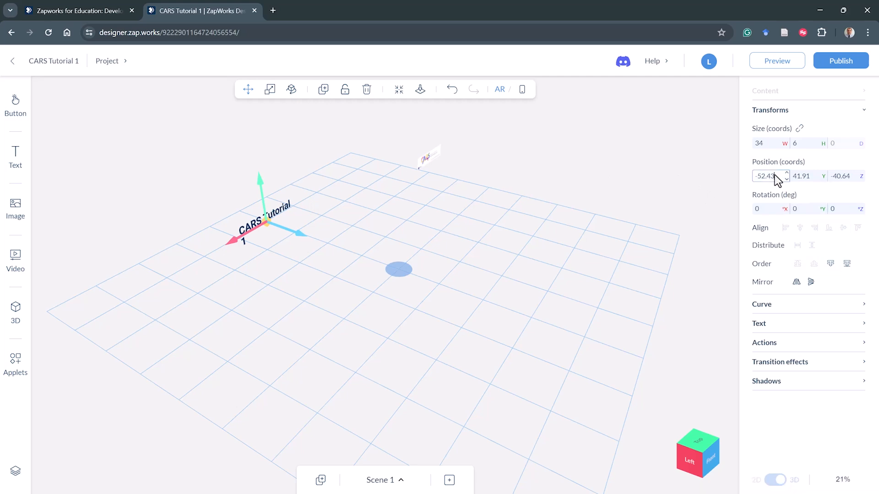
left_click_drag(774, 175, 738, 176)
type("-40")
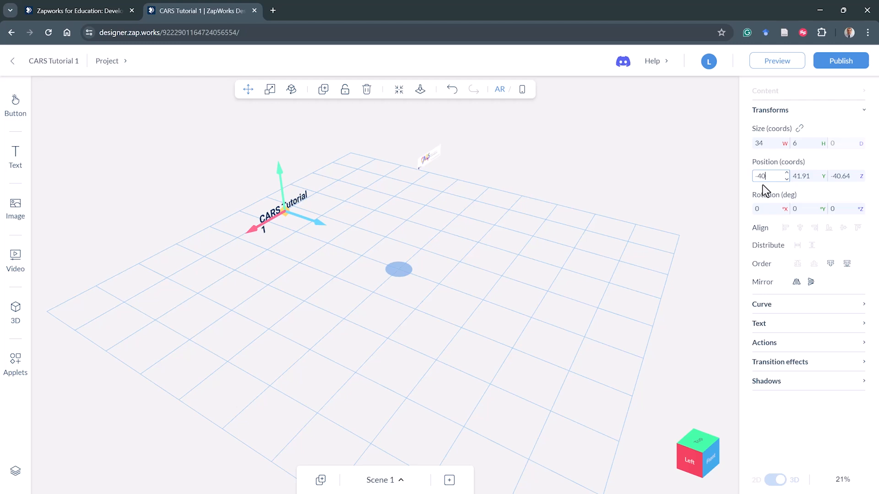
left_click(813, 175)
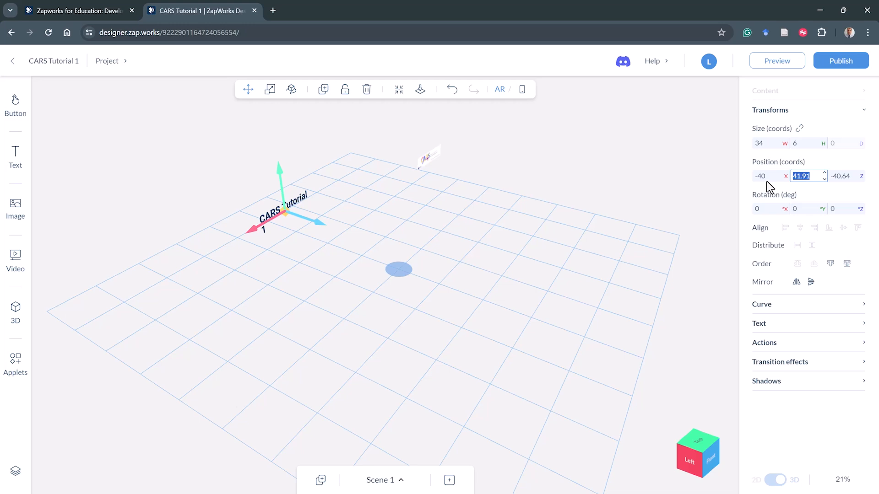
type("50")
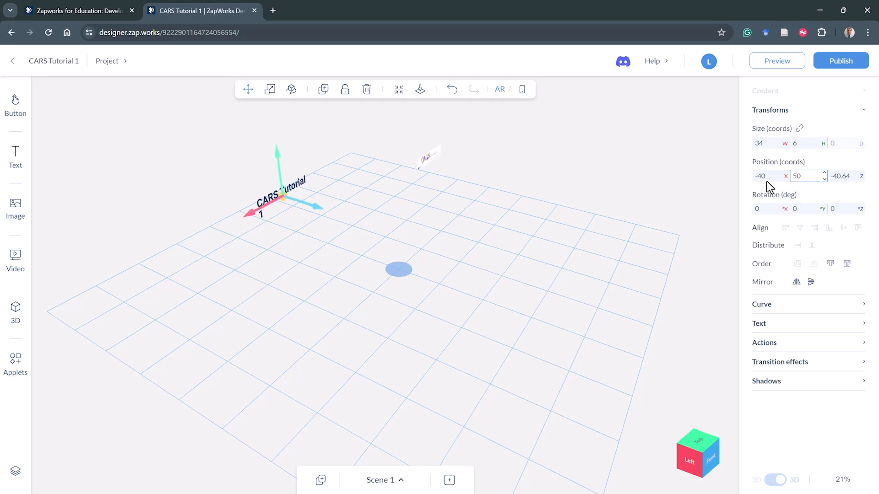
left_click_drag(559, 232, 525, 231)
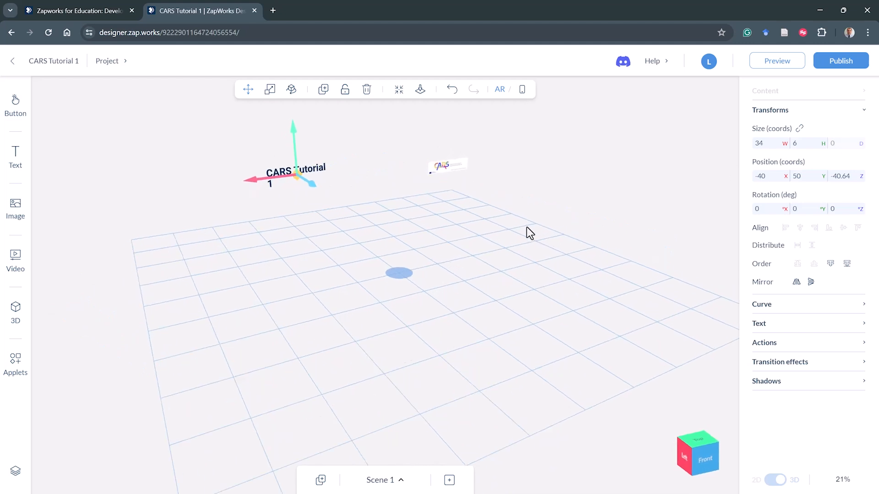
left_click(852, 177)
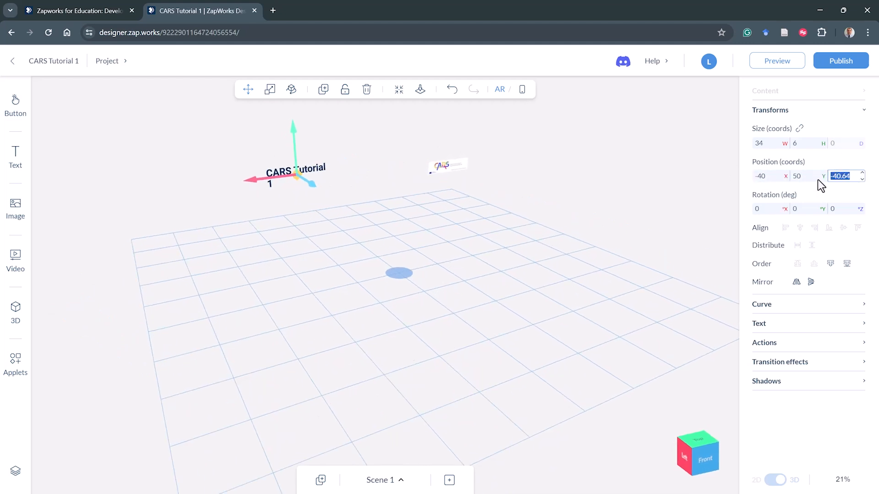
type("-40")
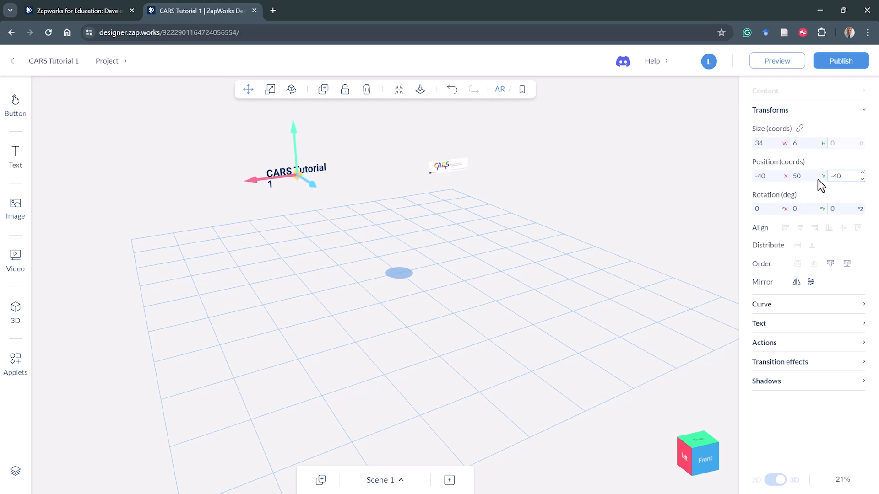
left_click(708, 193)
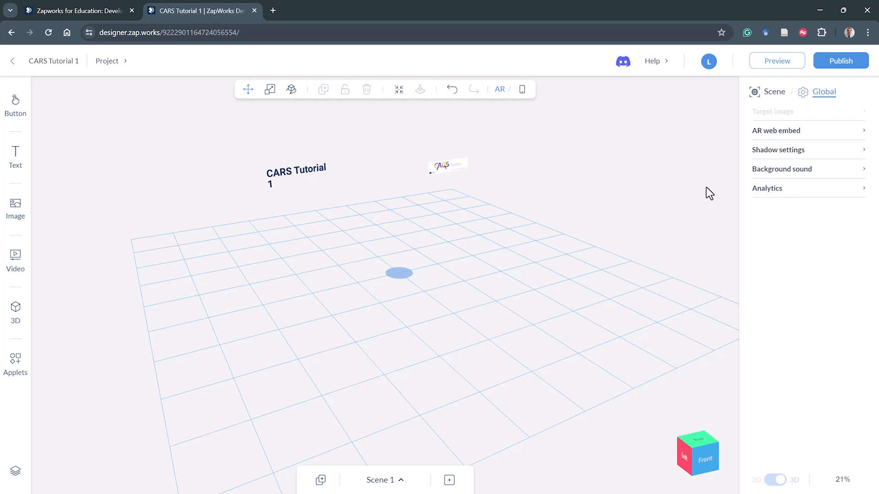
- Examine the heading's position coordinates
left_click(308, 177)
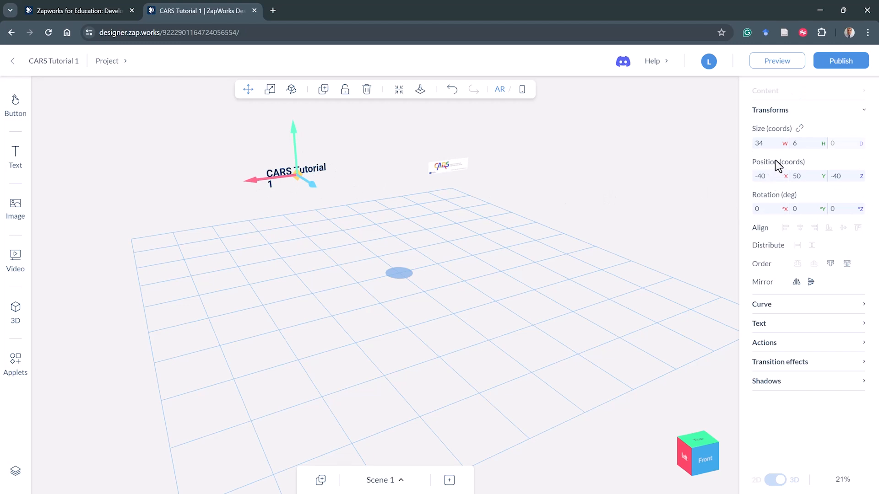
key("F10")
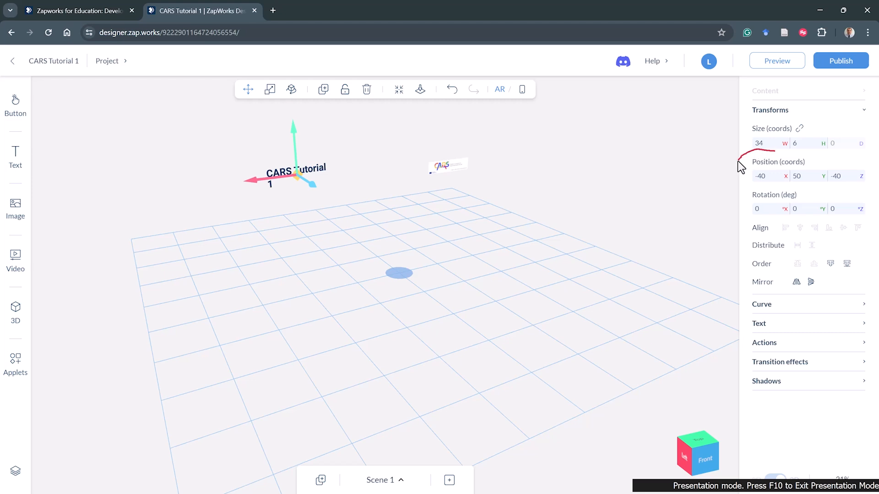
mouse_move(744, 185)
left_mouse_down()
mouse_move(858, 192)
mouse_move(870, 177)
mouse_move(834, 161)
left_mouse_up()
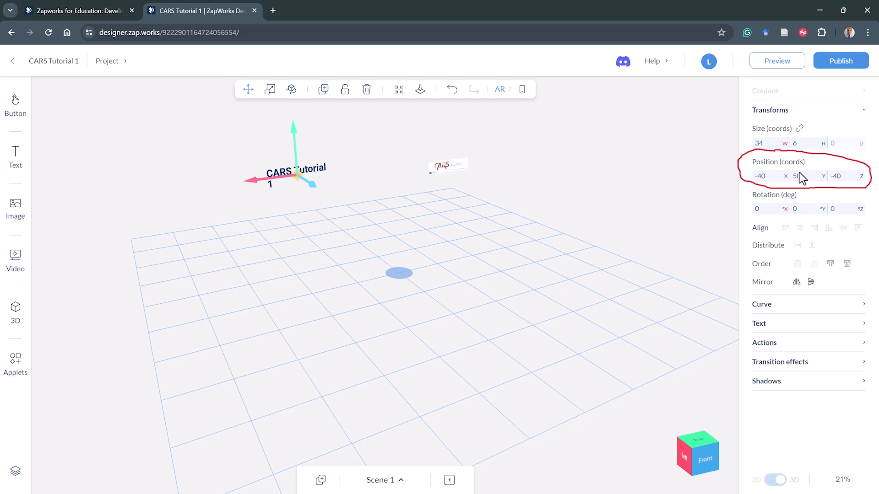
- Move the banner image along X to about 16.53
left_click(463, 168)
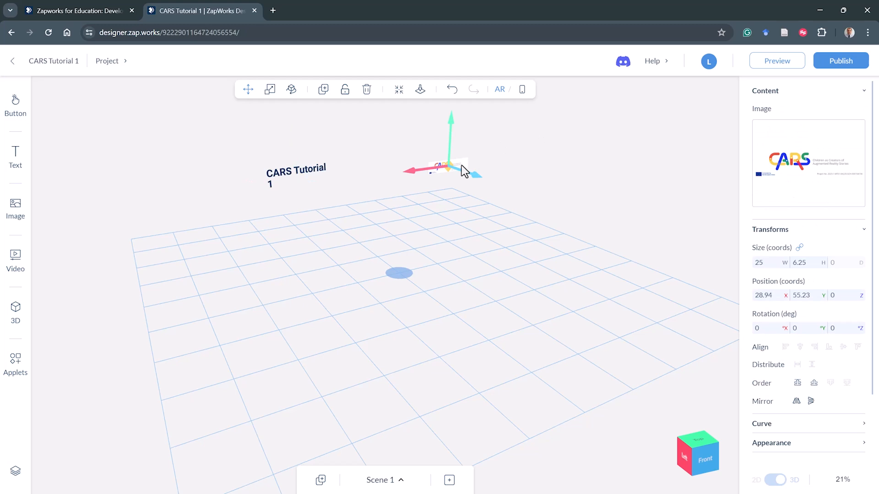
left_click_drag(429, 169, 411, 173)
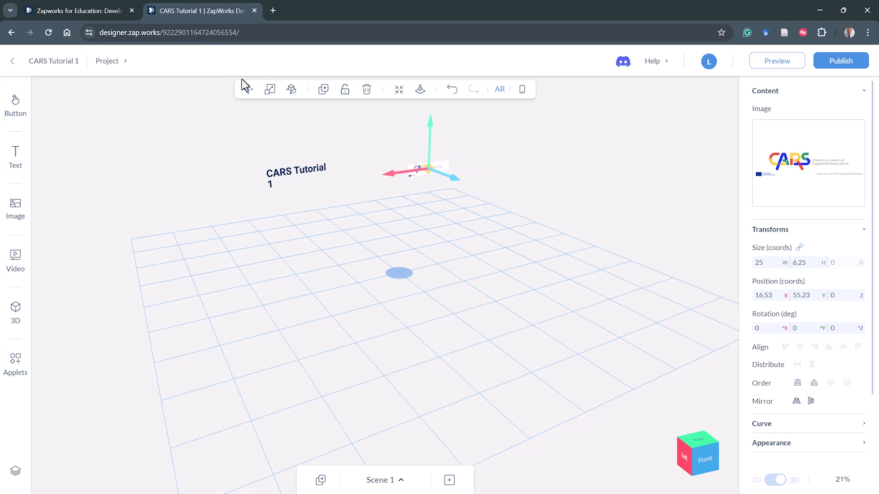
- Scale the banner image up to about 61.07 by 15.27 with the Scale tool
left_click(272, 90)
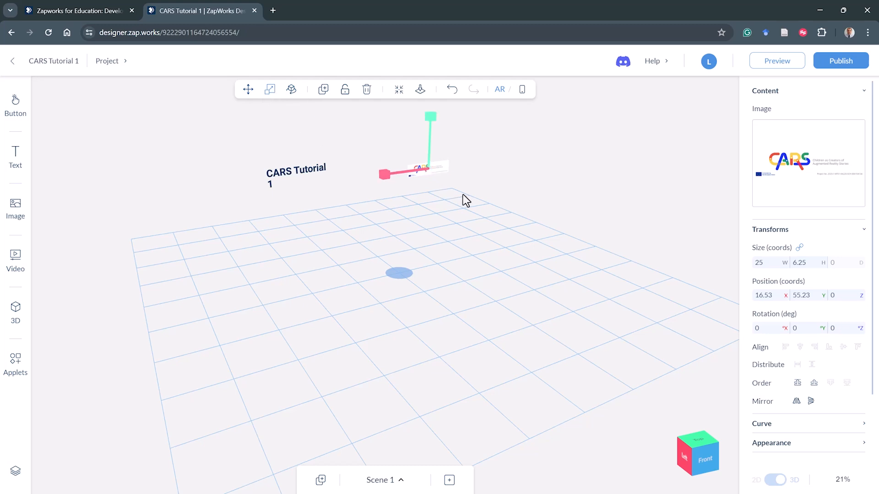
left_click_drag(463, 198, 438, 206)
scroll(489, 145, "up", 2)
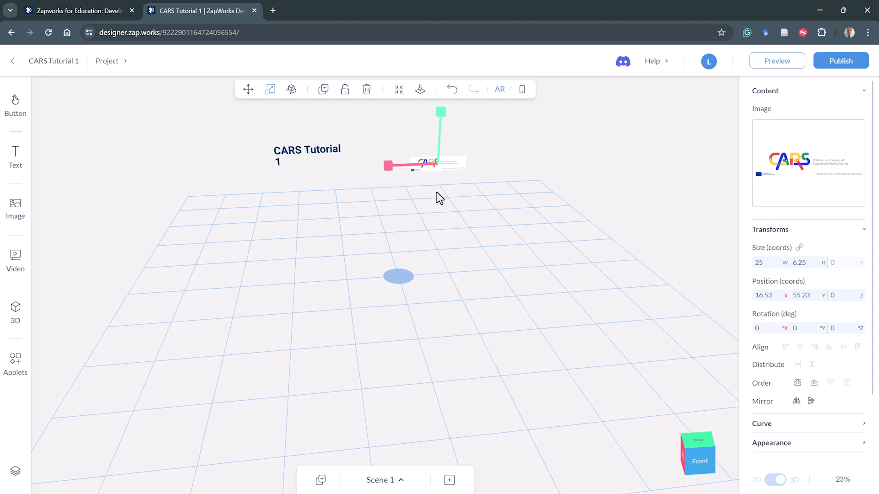
left_click(488, 191)
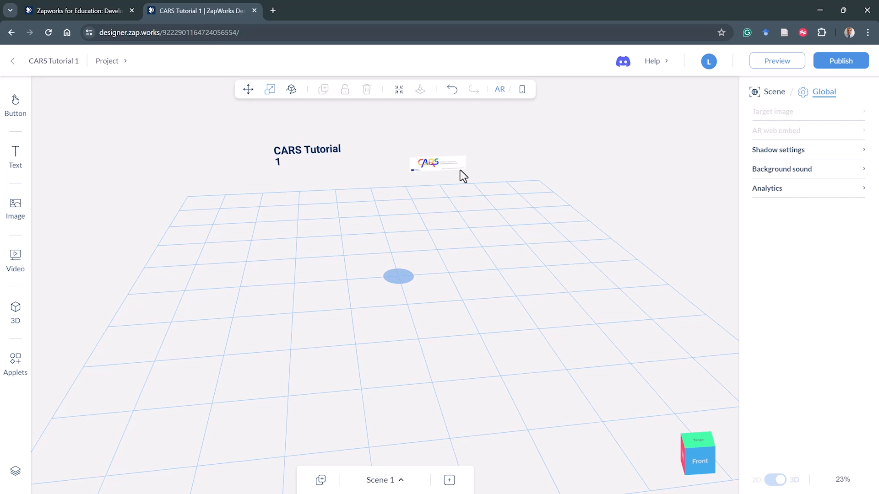
left_click_drag(430, 199, 441, 174)
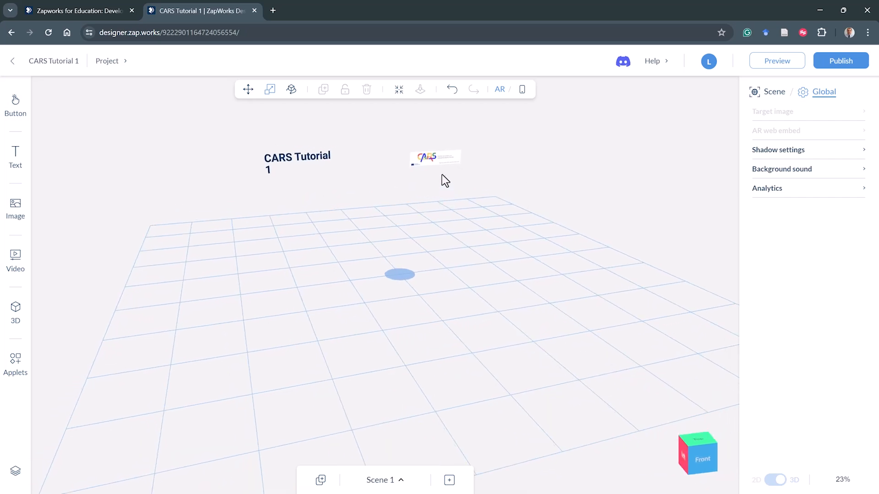
left_click(441, 163)
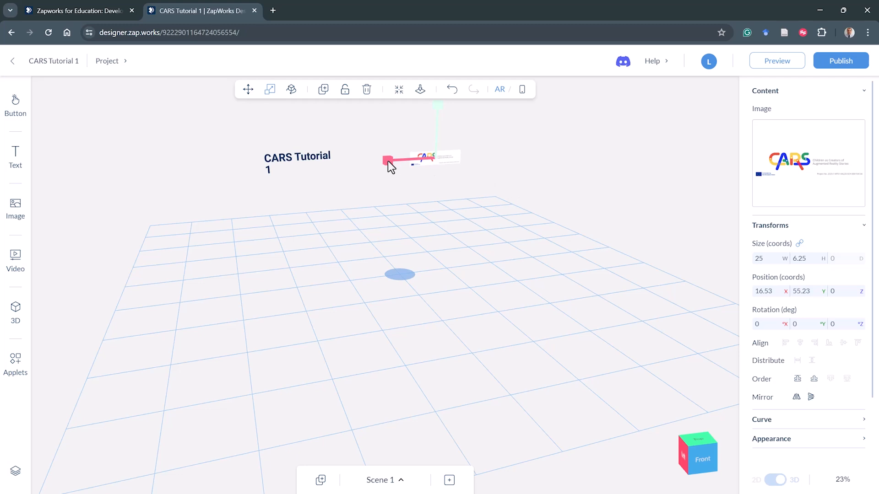
left_click_drag(388, 161, 349, 169)
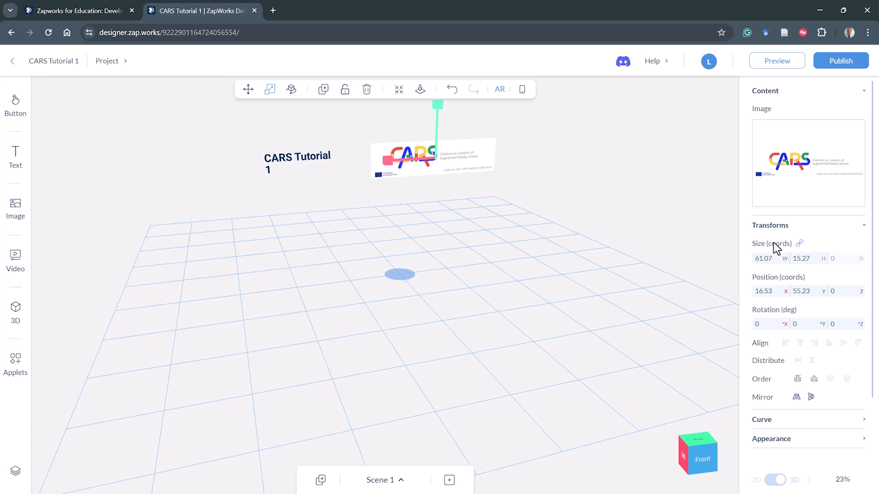
- Scale the banner image up to about 68.22 by 17.05 with the Scale tool
key("F10")
mouse_move(739, 241)
left_mouse_down()
mouse_move(770, 233)
mouse_move(746, 247)
mouse_move(746, 270)
mouse_move(812, 271)
left_mouse_up()
mouse_move(388, 160)
left_mouse_down()
mouse_move(365, 165)
mouse_move(401, 166)
mouse_move(389, 162)
left_mouse_up()
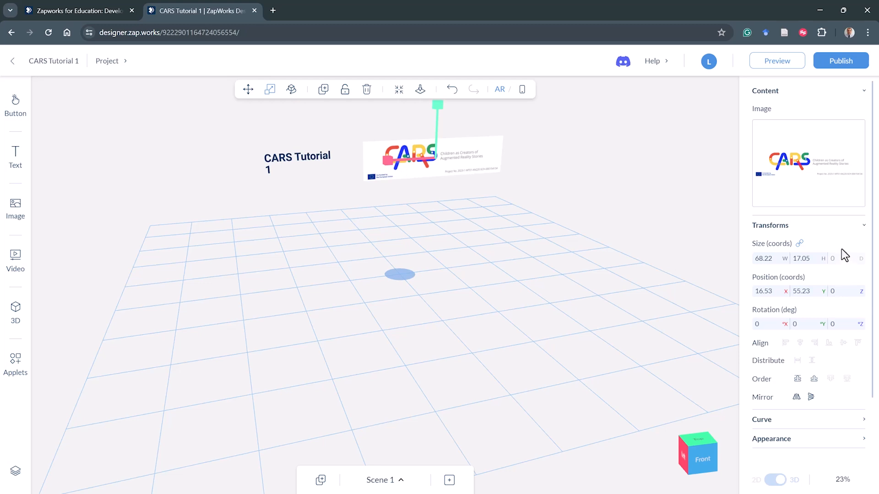
key("F10")
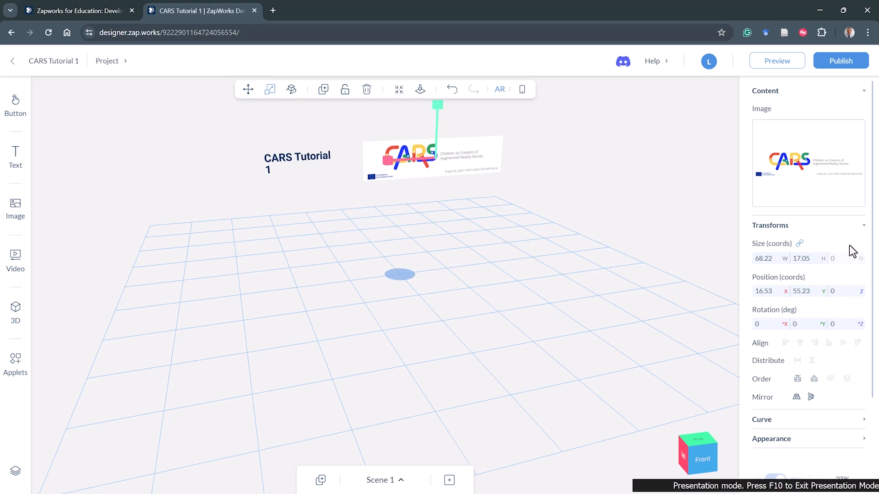
mouse_move(849, 244)
left_mouse_down()
mouse_move(833, 249)
mouse_move(865, 265)
mouse_move(845, 244)
left_mouse_up()
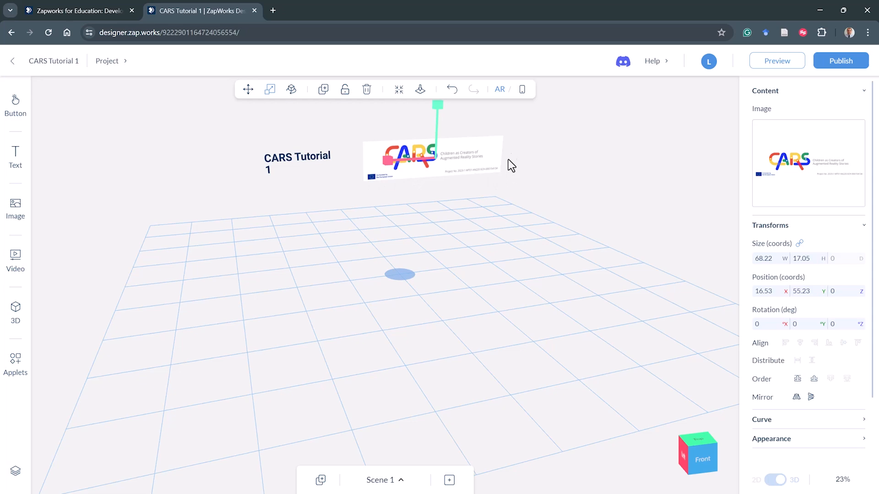
- Add the robot_love_death_and_robots.glb 3D model from the media library to the scene
left_click_drag(441, 212, 394, 222)
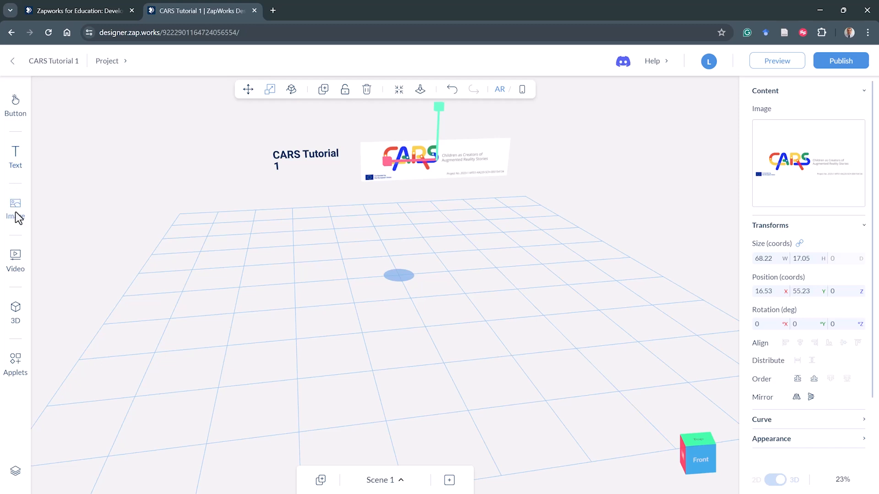
left_click(17, 314)
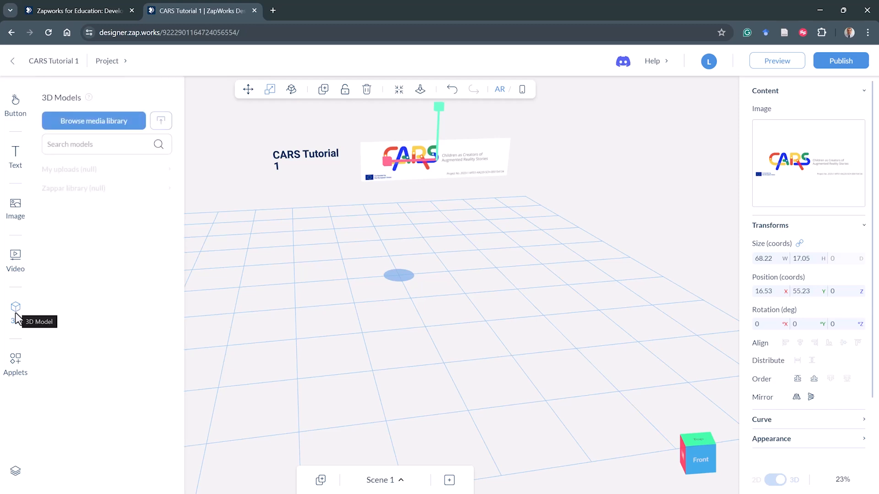
left_click(118, 123)
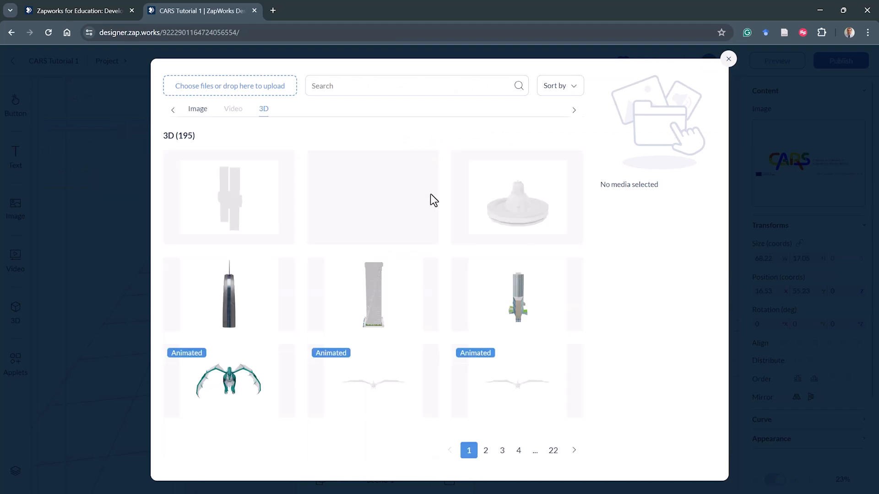
left_click(519, 430)
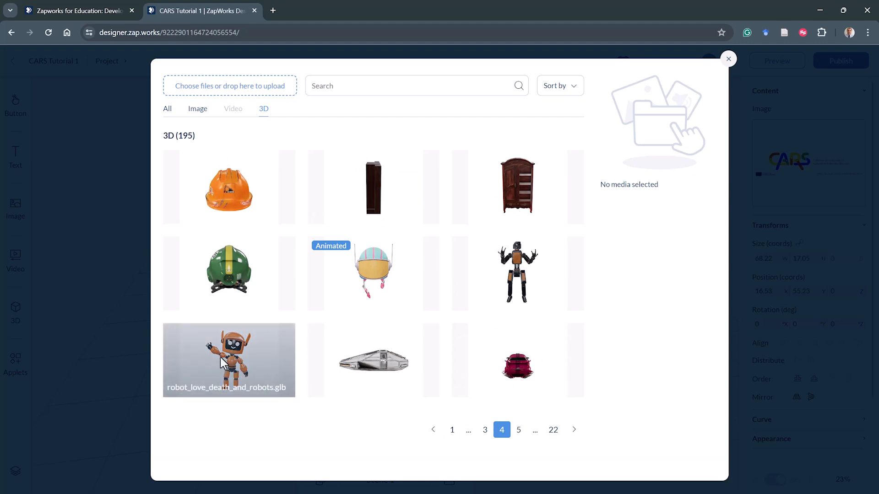
left_click(222, 363)
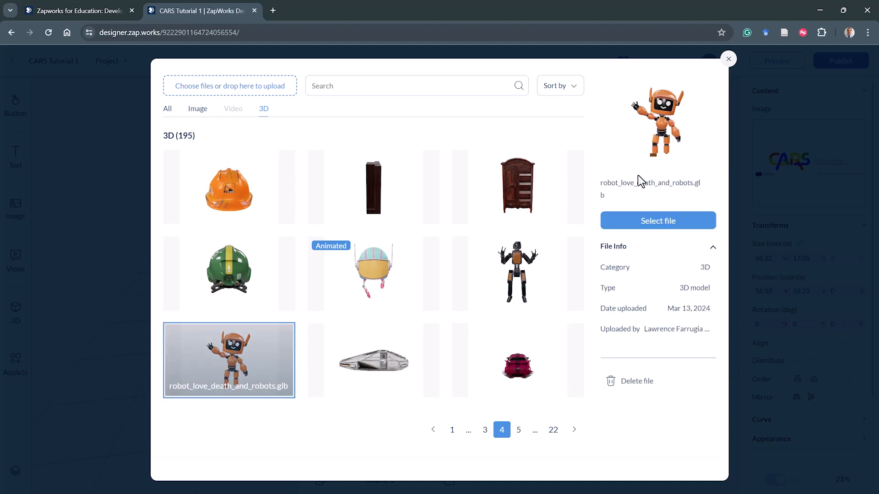
left_click(664, 220)
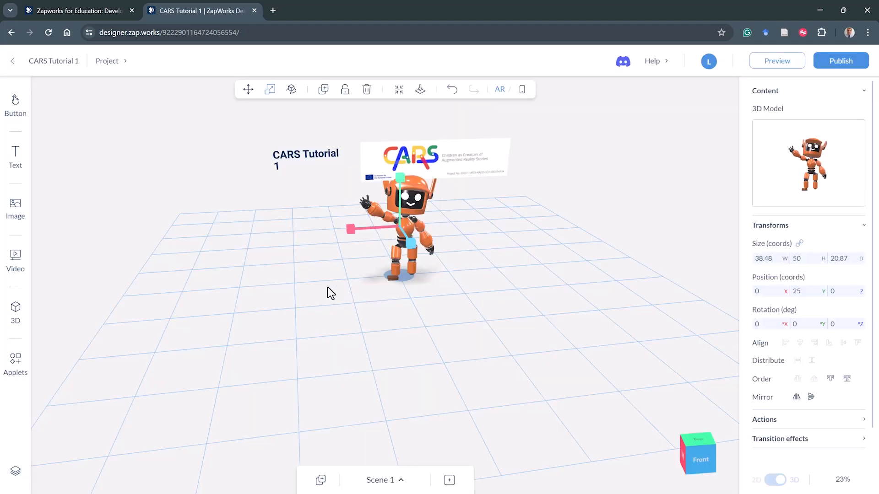
- Move the robot model to about X -46.97 and Z 49.13, in front of the banner
mouse_move(327, 287)
left_mouse_down()
mouse_move(480, 300)
mouse_move(553, 287)
mouse_move(340, 289)
left_mouse_up()
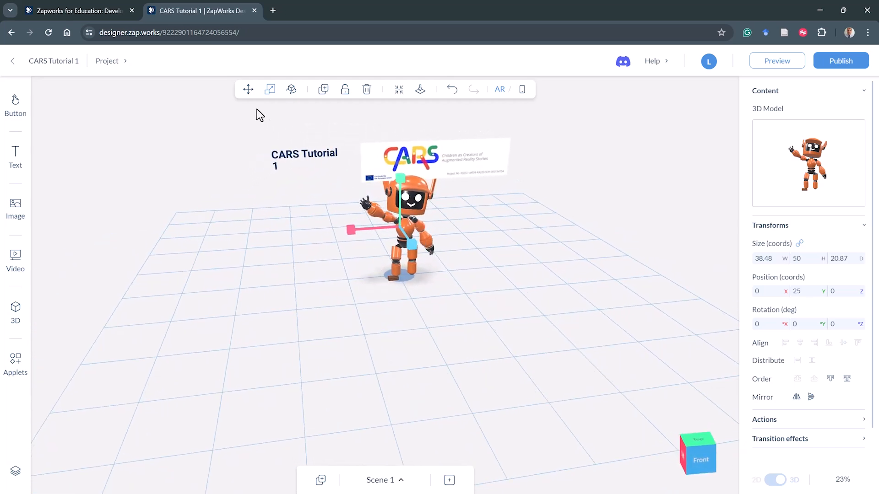
left_click_drag(354, 229, 403, 308)
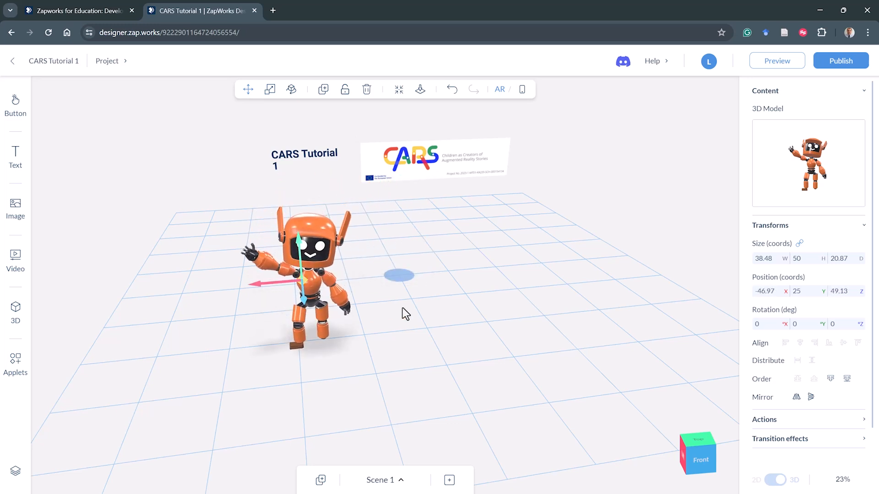
- Browse the 3D media library pages and add the Tree.glb model to the scene
left_click(15, 313)
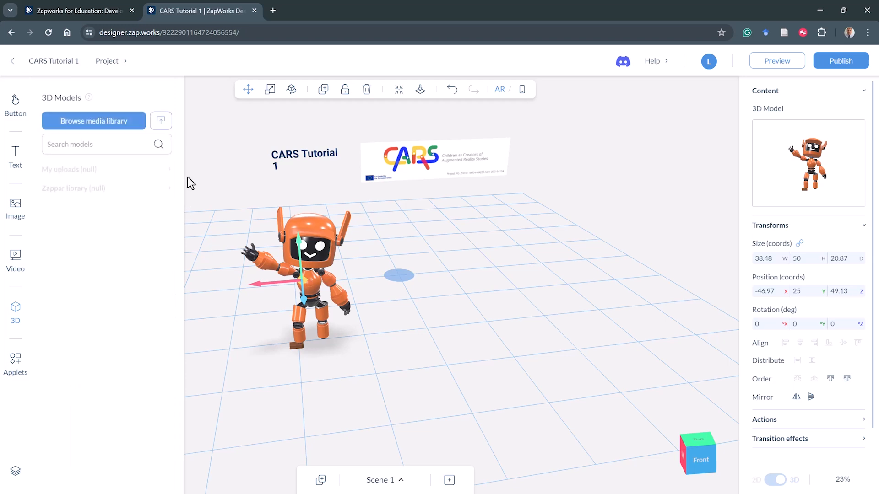
left_click(108, 121)
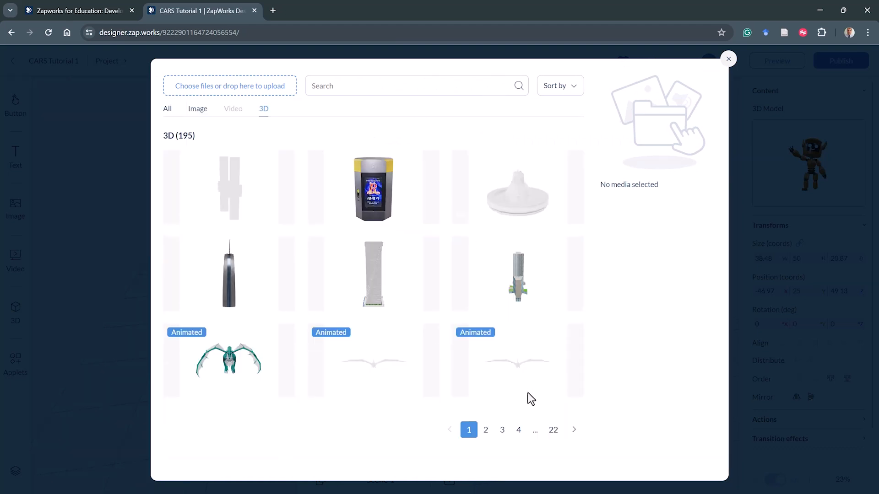
left_click(554, 431)
left_click(530, 343)
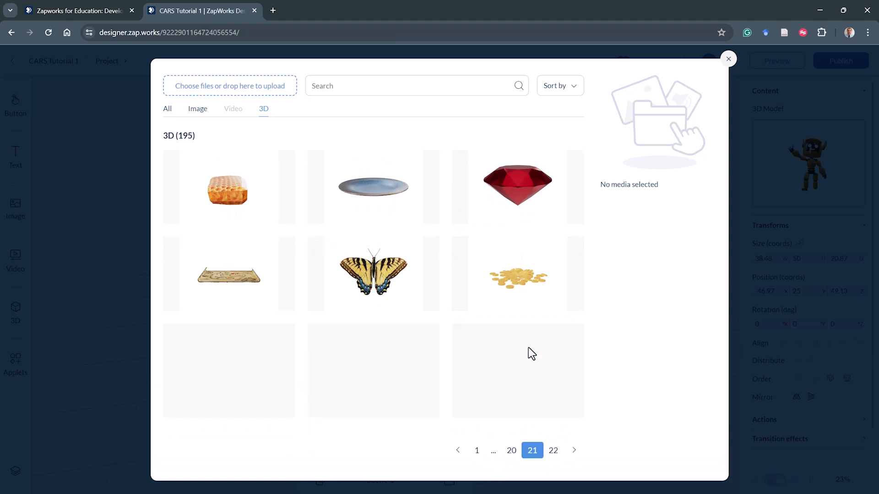
left_click(513, 433)
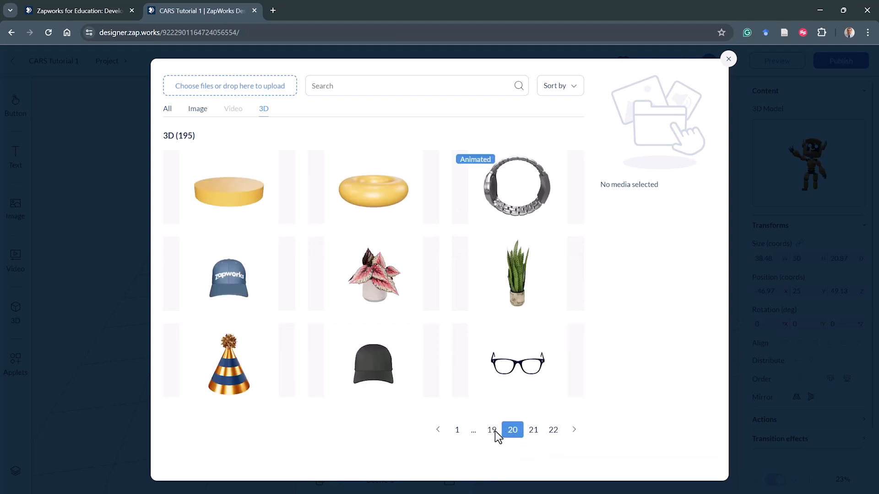
left_click(494, 431)
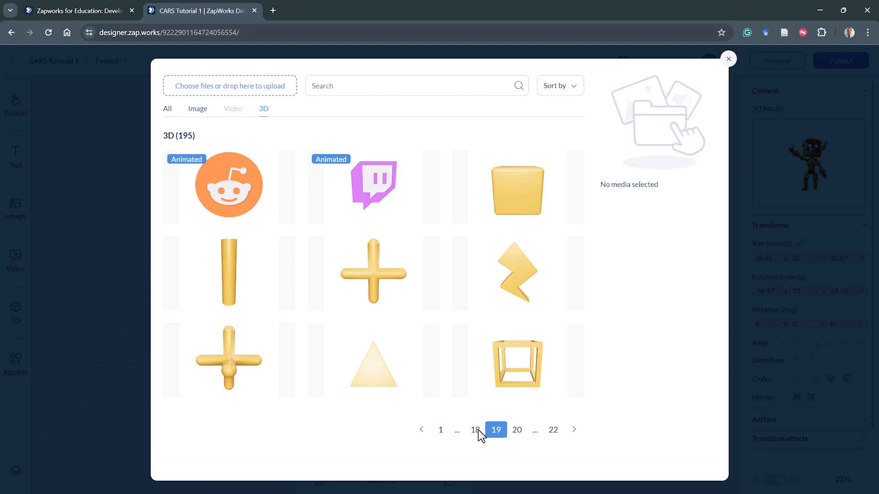
left_click(476, 432)
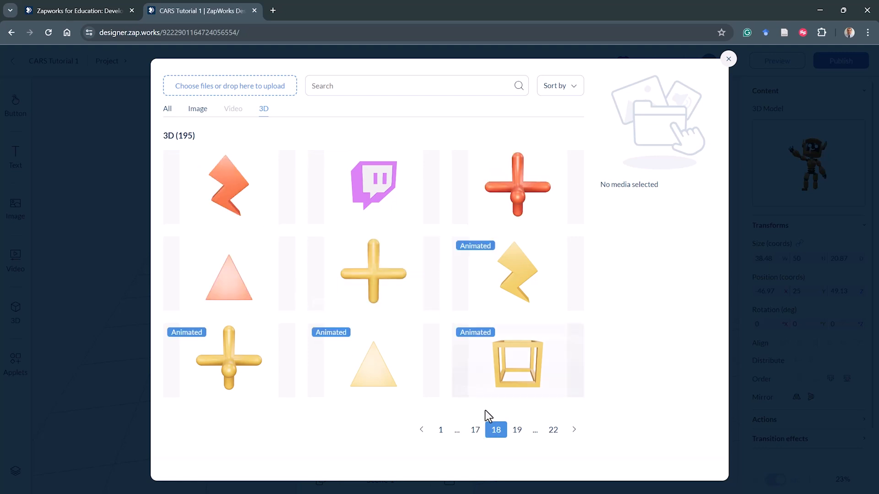
left_click(477, 431)
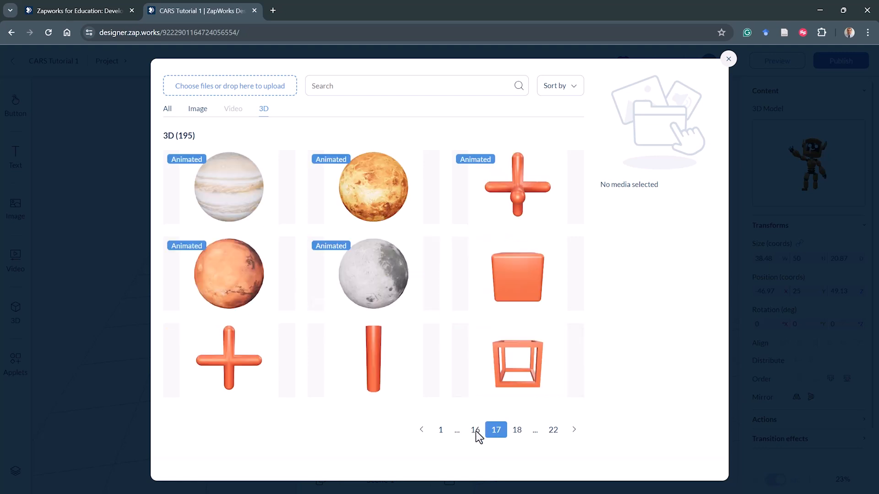
left_click(477, 432)
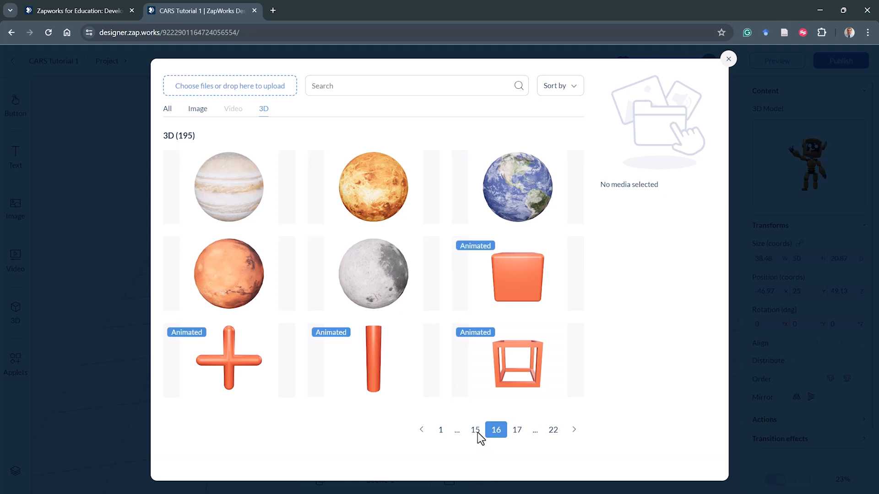
left_click(475, 430)
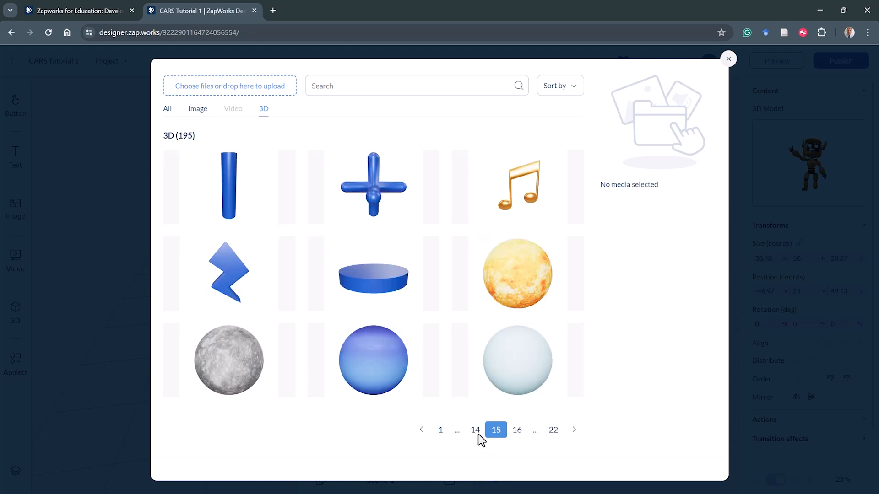
left_click(478, 430)
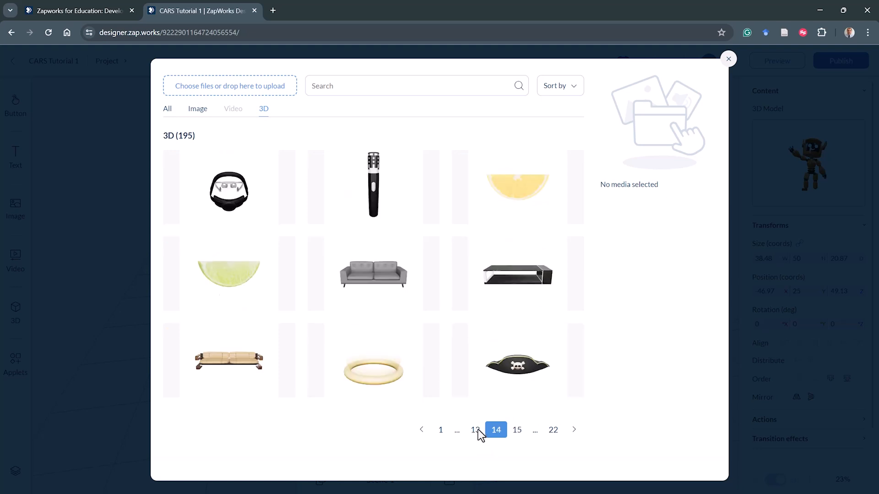
left_click(478, 430)
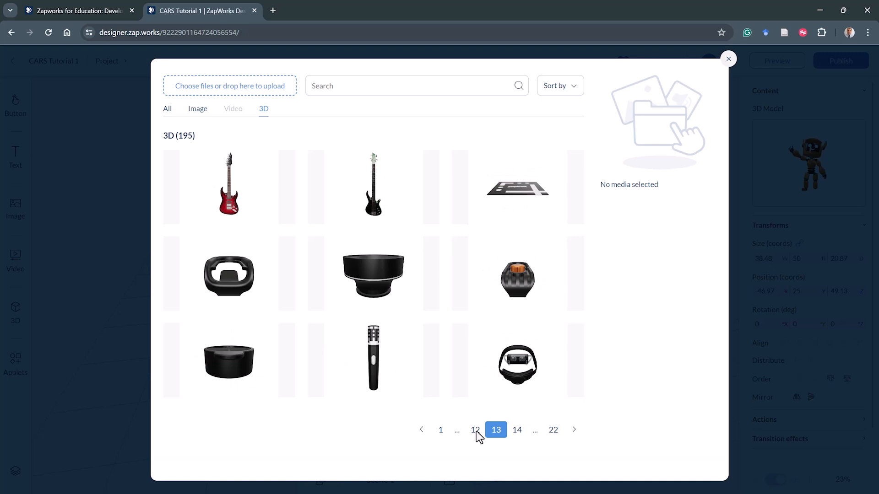
left_click(476, 430)
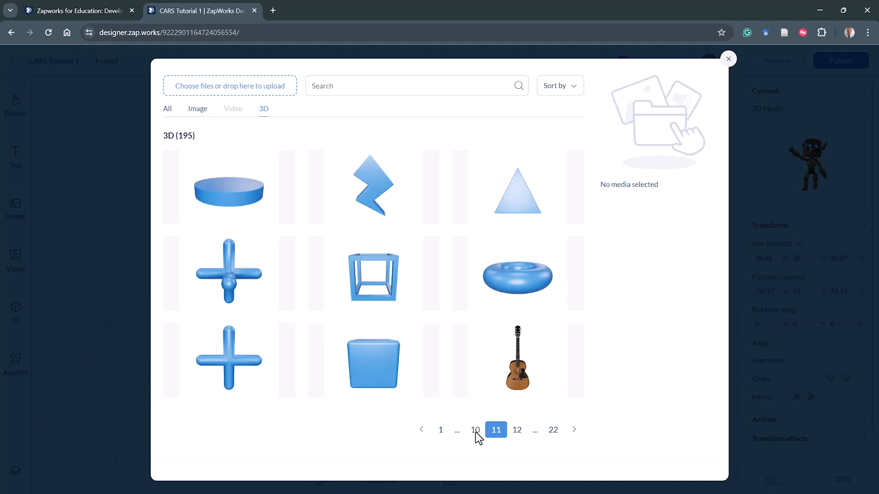
left_click(475, 430)
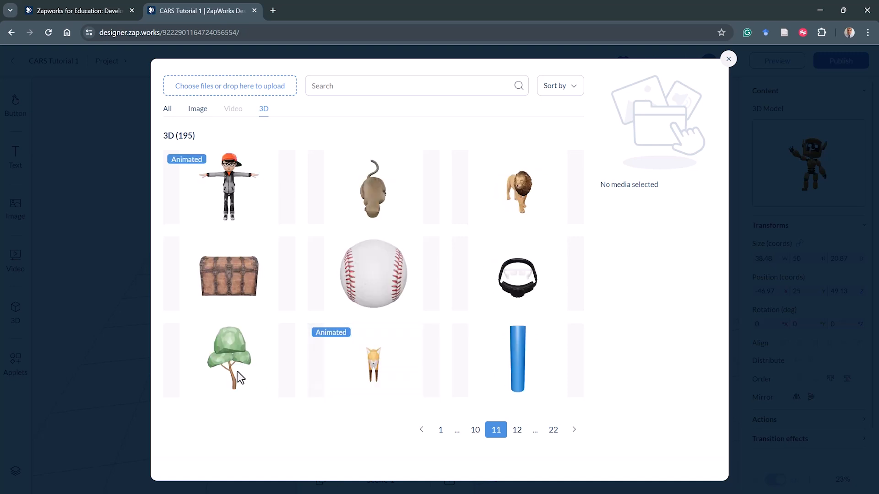
left_click(230, 358)
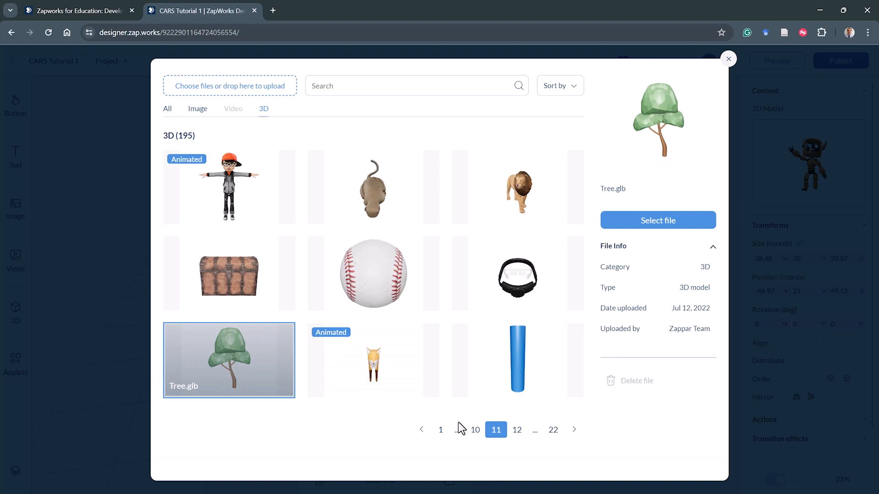
left_click(647, 222)
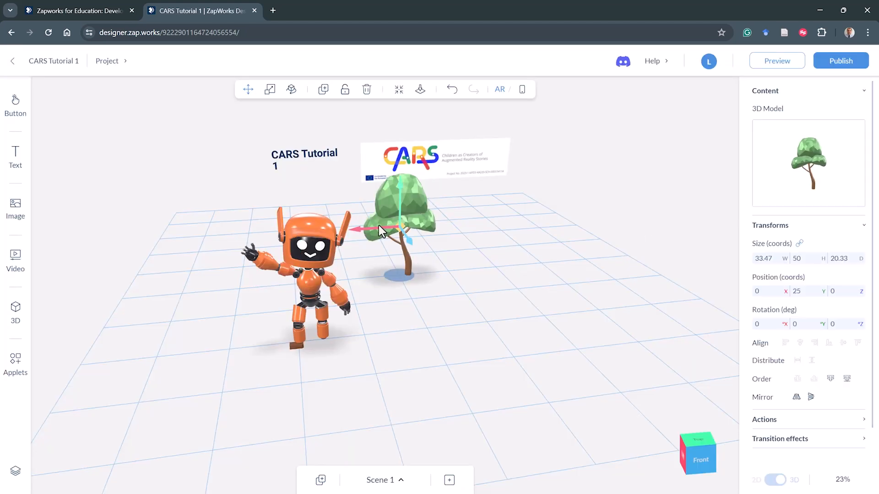
- Move the tree model to about X -95.54 and Z 43.23, left of the robot
left_click_drag(378, 225, 172, 306)
left_click_drag(251, 377, 446, 347)
left_click_drag(543, 311, 475, 322)
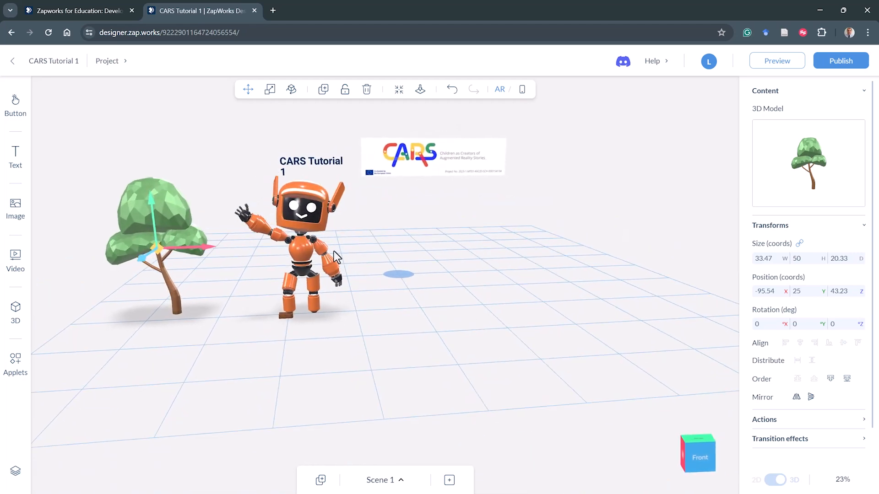
- Scale the robot model down to about 34.61 by 44.97 by 18.77 with the Scale tool
left_click(305, 246)
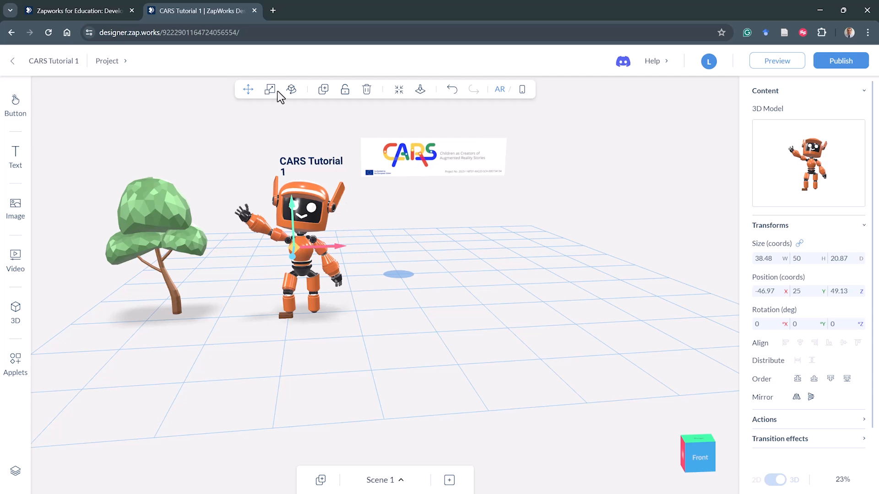
left_click_drag(452, 299, 468, 303)
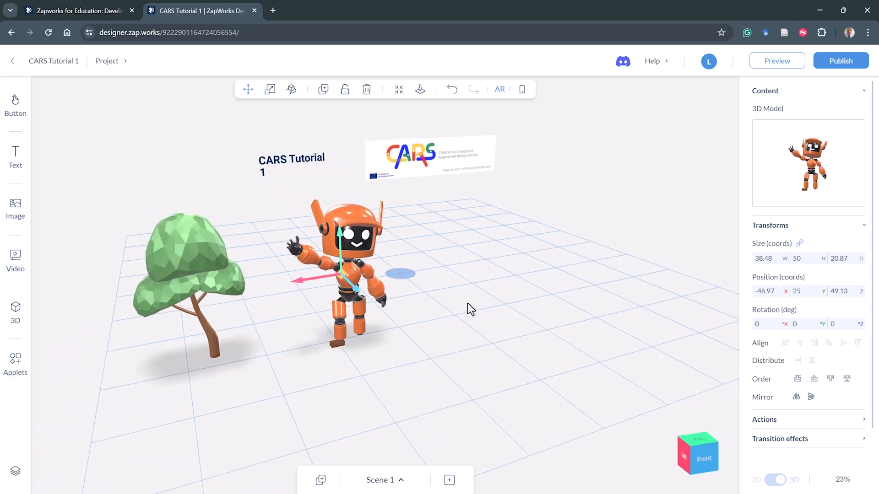
left_click(271, 94)
left_click(270, 90)
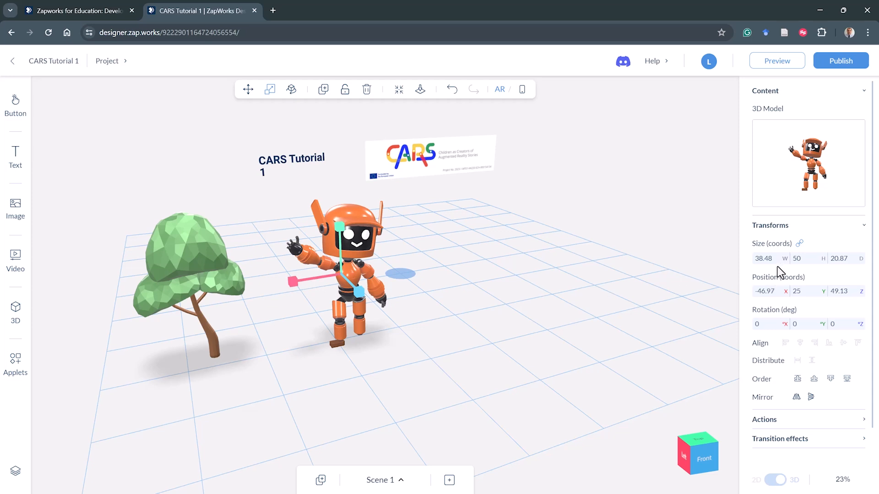
left_click(763, 259)
left_click(796, 259)
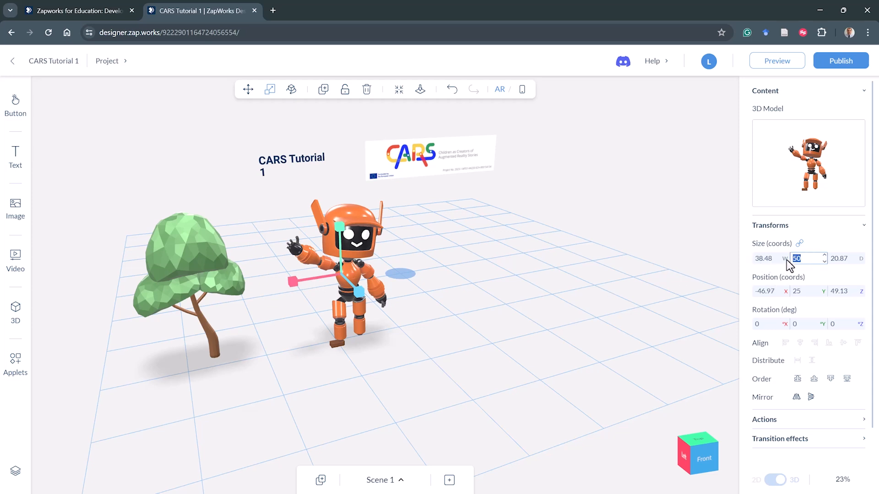
left_click(839, 259)
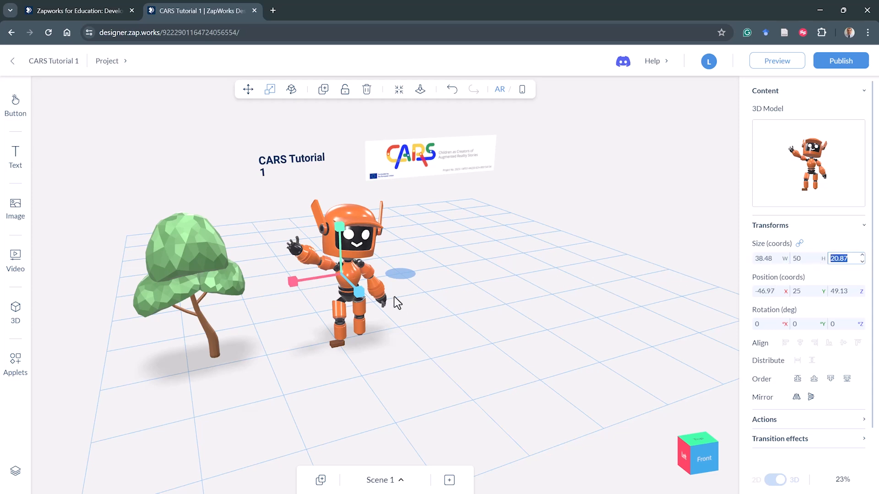
mouse_move(359, 295)
left_mouse_down()
mouse_move(374, 309)
mouse_move(361, 285)
left_mouse_up()
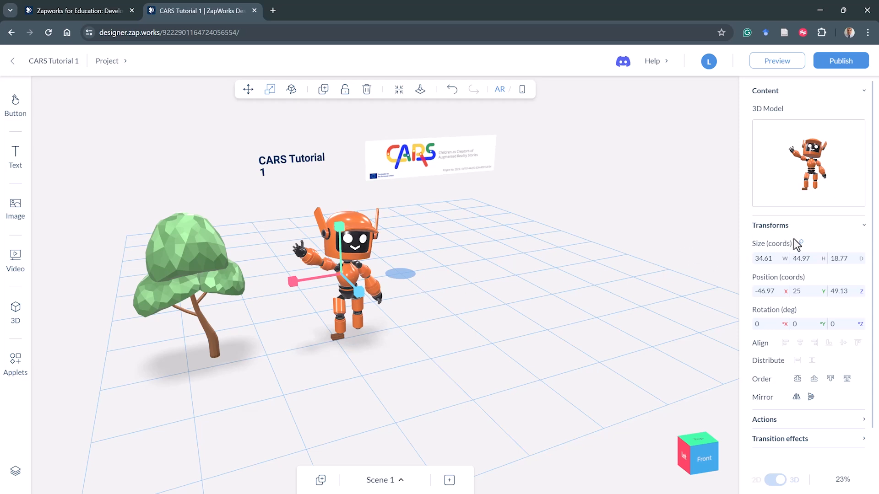
key("F10")
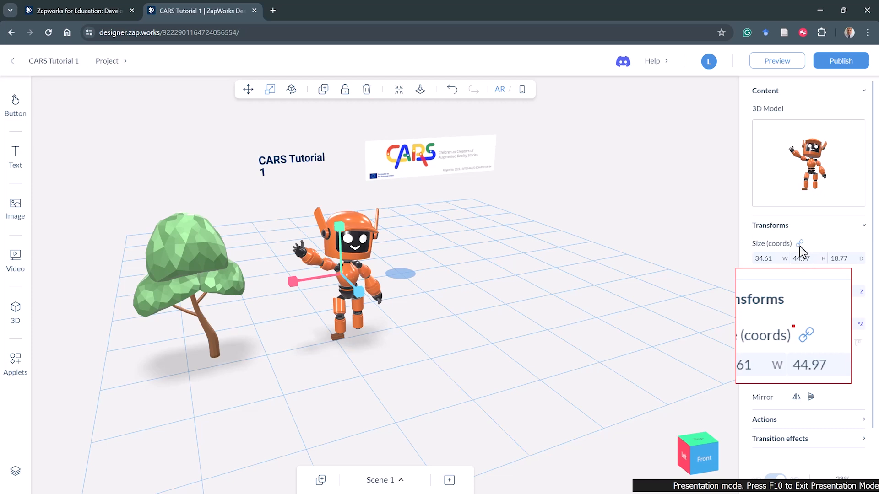
mouse_move(804, 242)
left_mouse_down()
mouse_move(797, 235)
mouse_move(794, 247)
left_mouse_up()
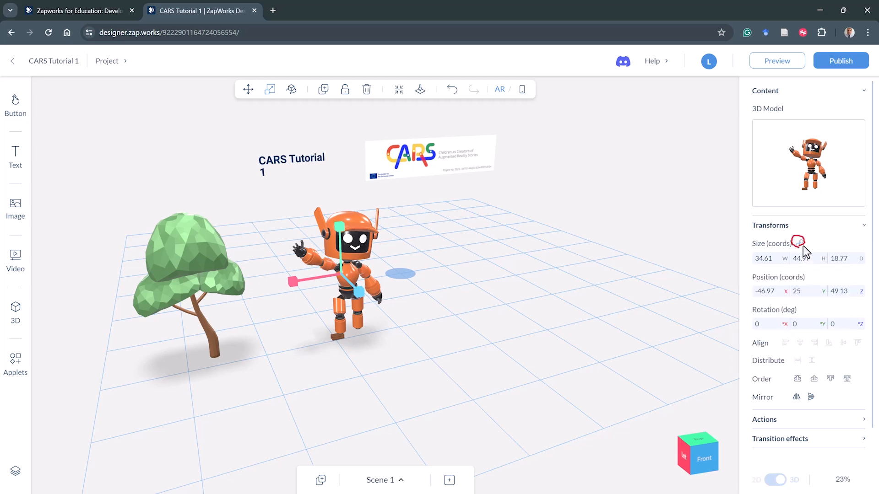
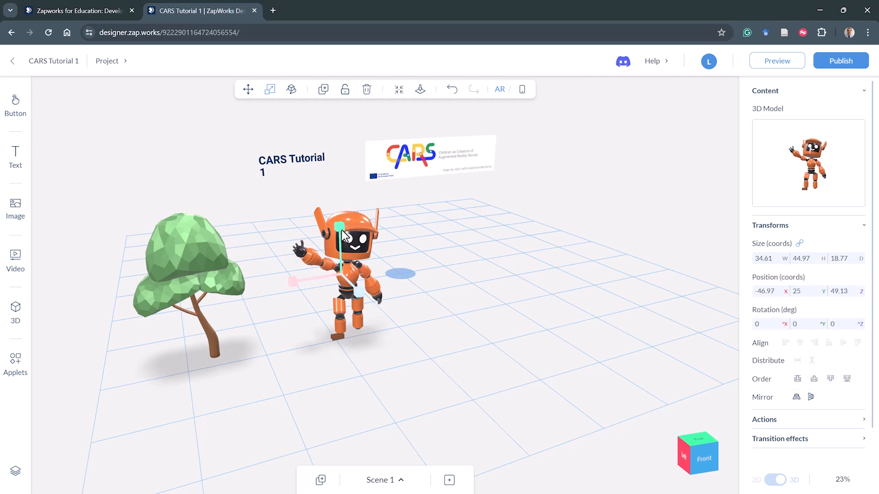
- Try enlarging the robot, unlocking its aspect ratio to stretch its height, and undo the stretch
left_click_drag(342, 230, 341, 198)
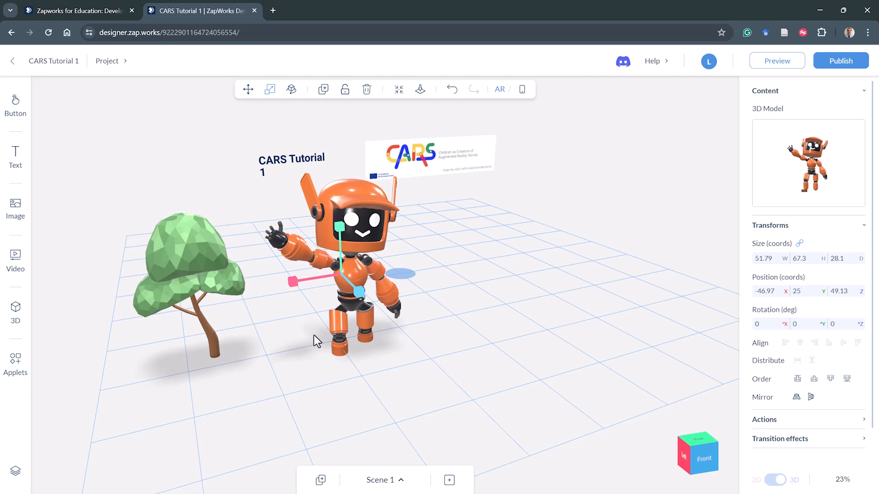
left_click(801, 244)
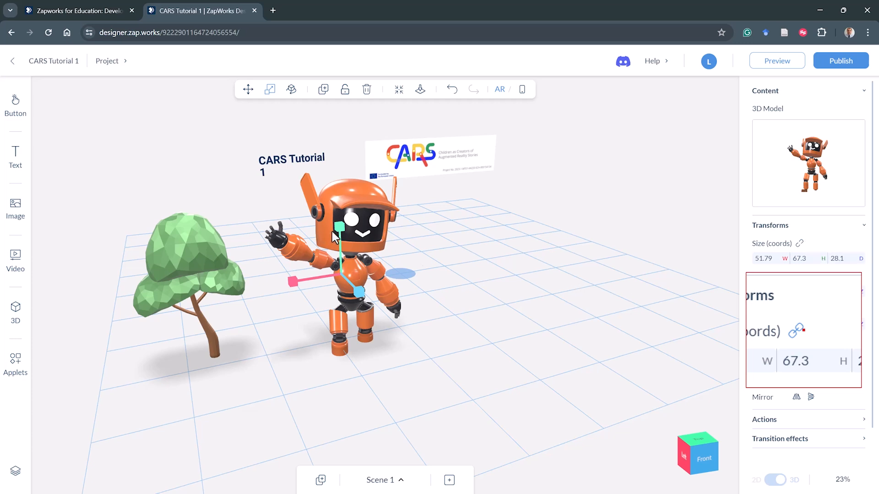
left_click_drag(339, 232, 337, 188)
scroll(440, 257, "up", 2)
scroll(441, 258, "down", 2)
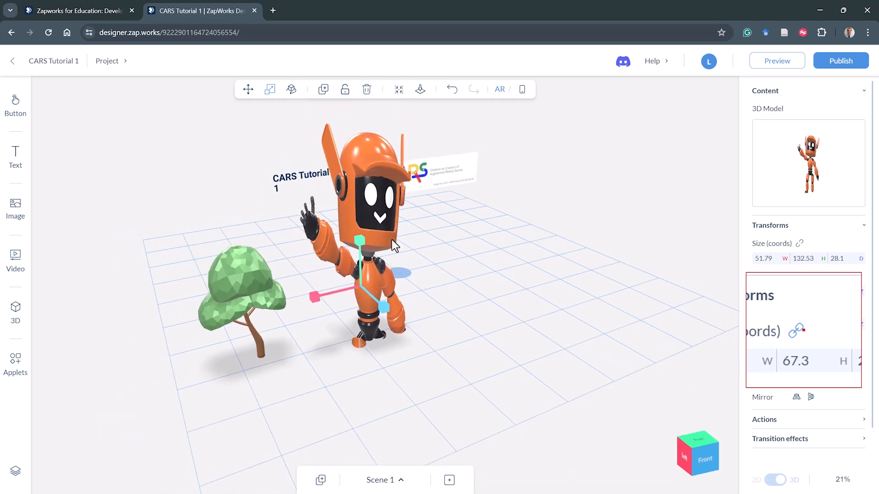
left_click_drag(337, 324, 533, 327)
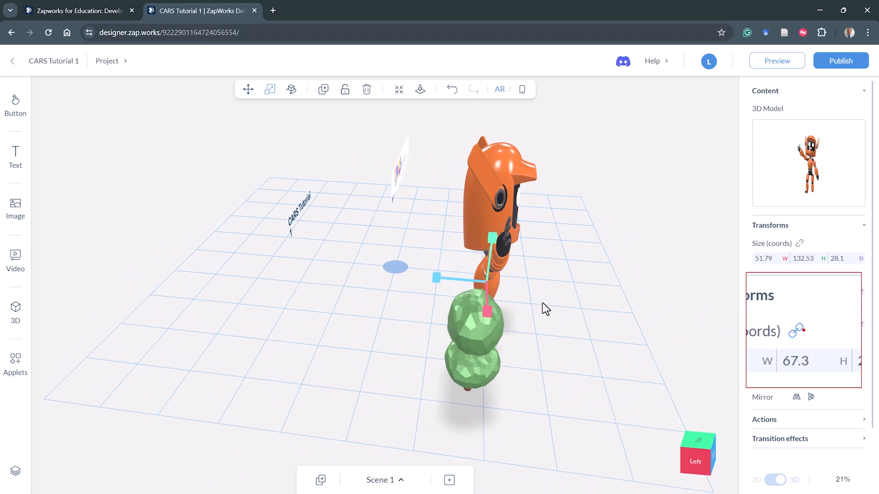
left_click_drag(550, 307, 475, 308)
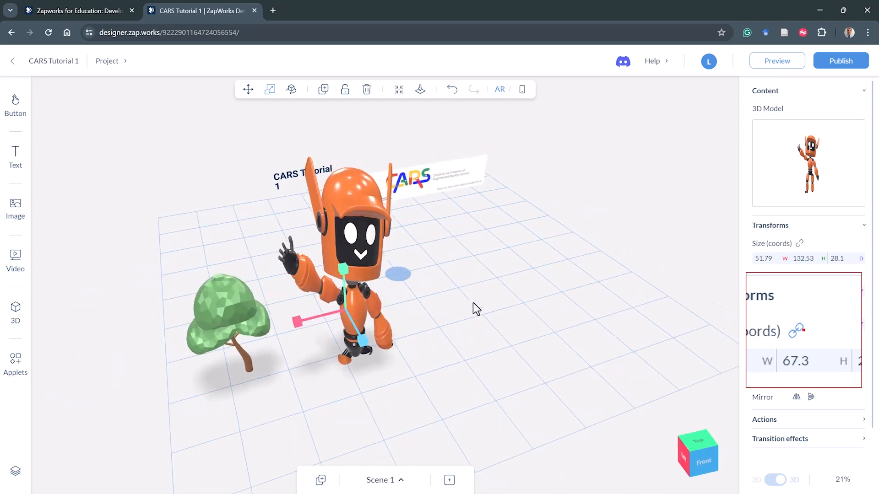
left_click(452, 90)
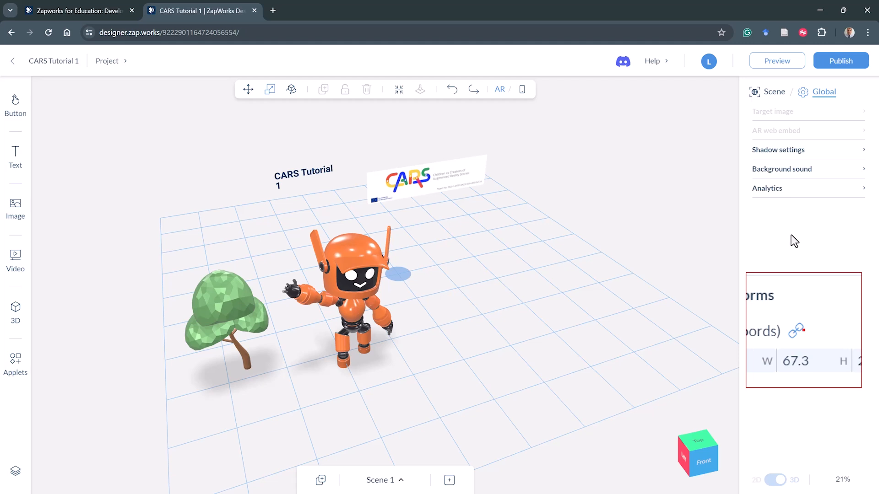
- Relock the robot's aspect ratio and scale it up to about 62.31 by 81.63 by 33.8
left_click(346, 266)
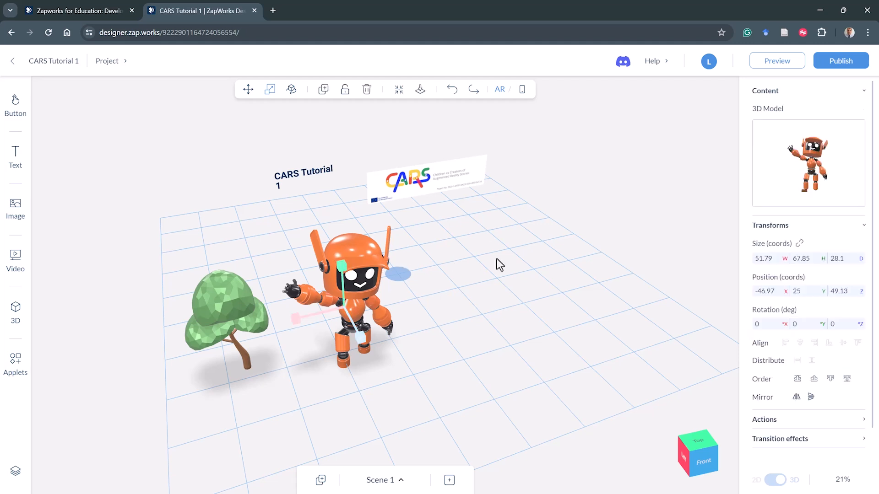
left_click(802, 245)
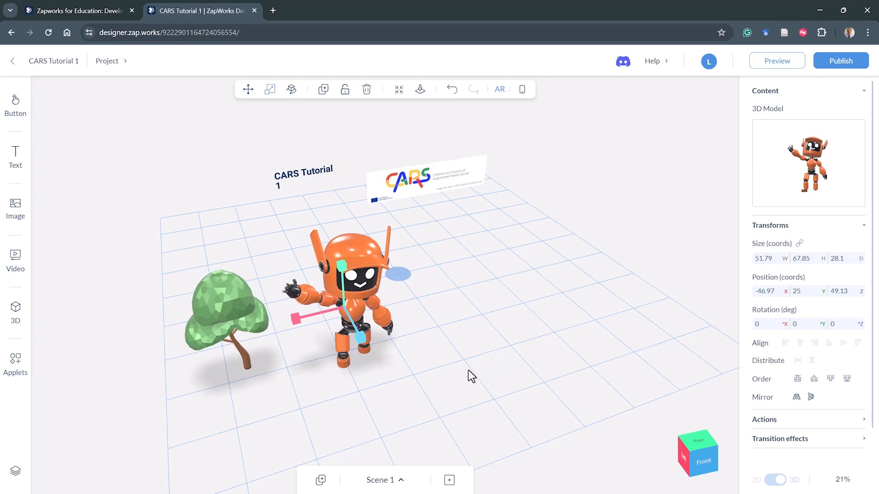
left_click_drag(432, 362, 412, 355)
left_click_drag(359, 272, 358, 278)
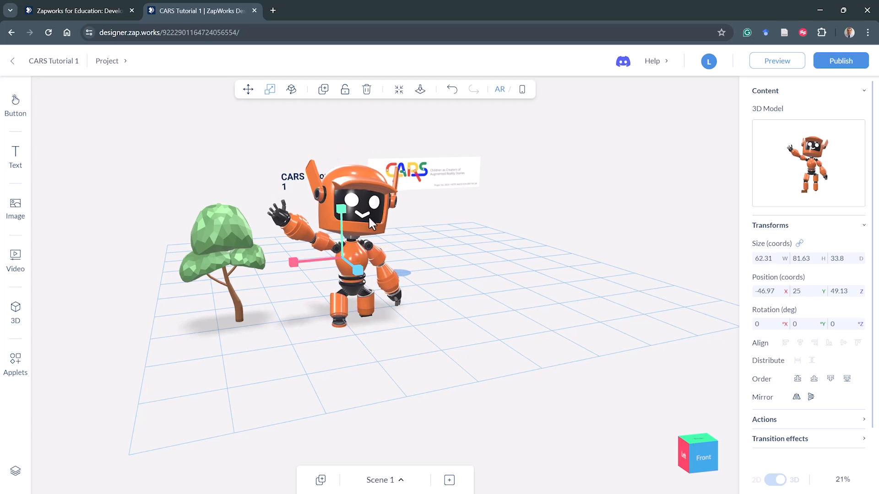
- Snap the robot down onto the ground surface
left_click_drag(470, 346, 240, 346)
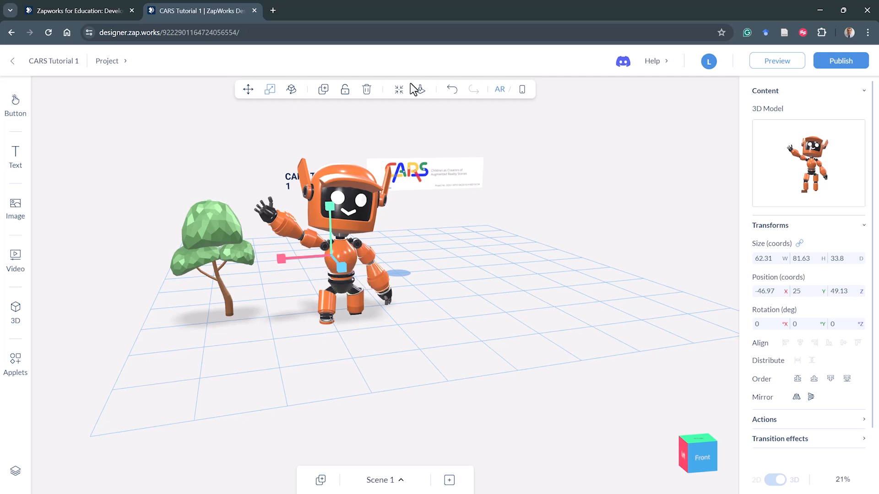
key("F10")
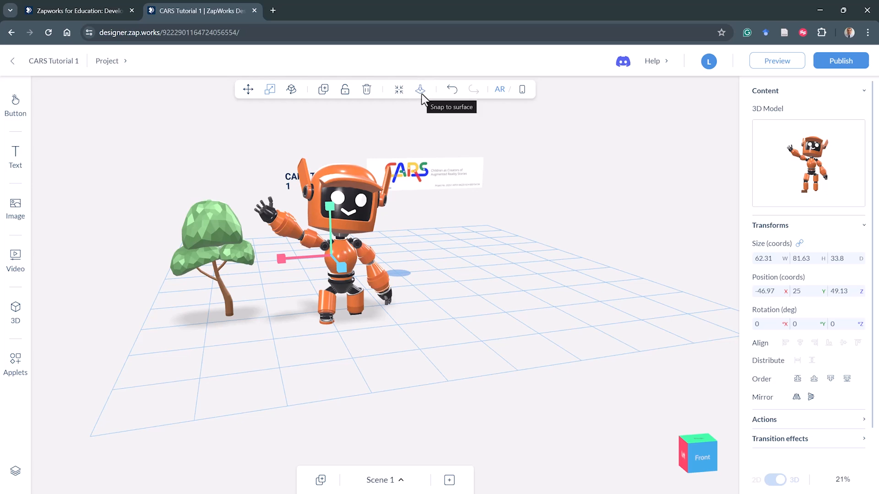
left_click_drag(494, 269, 489, 248)
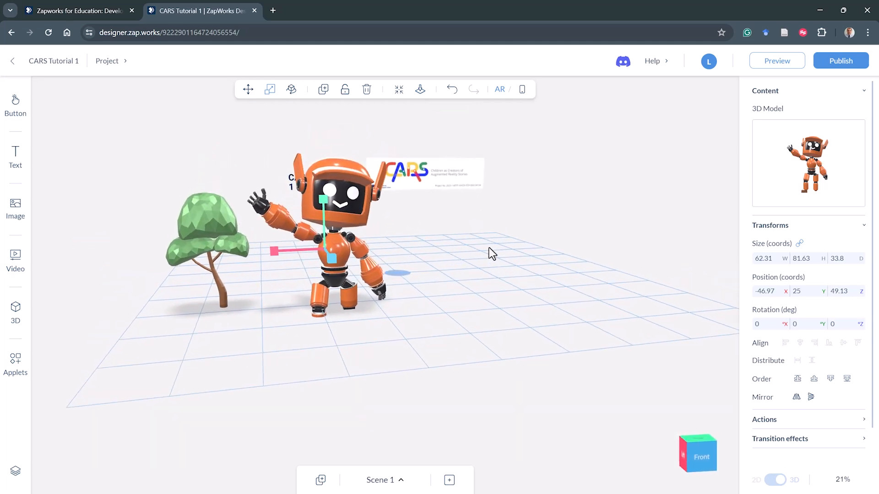
left_click(419, 91)
left_click_drag(355, 328, 347, 264)
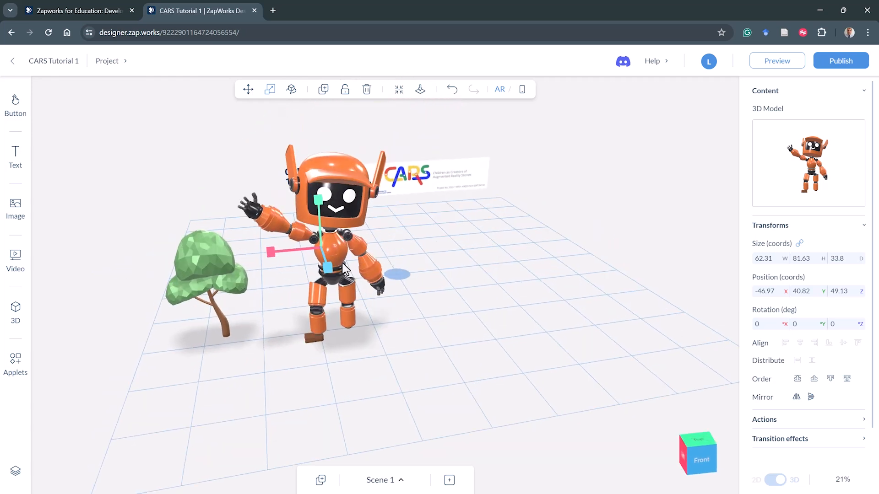
- Scale the tree down to about 14.7 by 21.96 by 8.93 and snap it to the surface
left_click(214, 287)
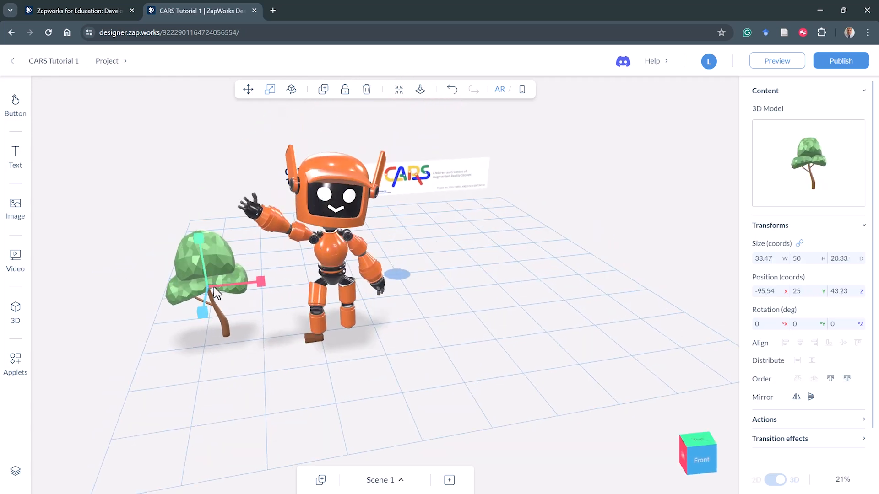
left_click_drag(201, 241, 202, 269)
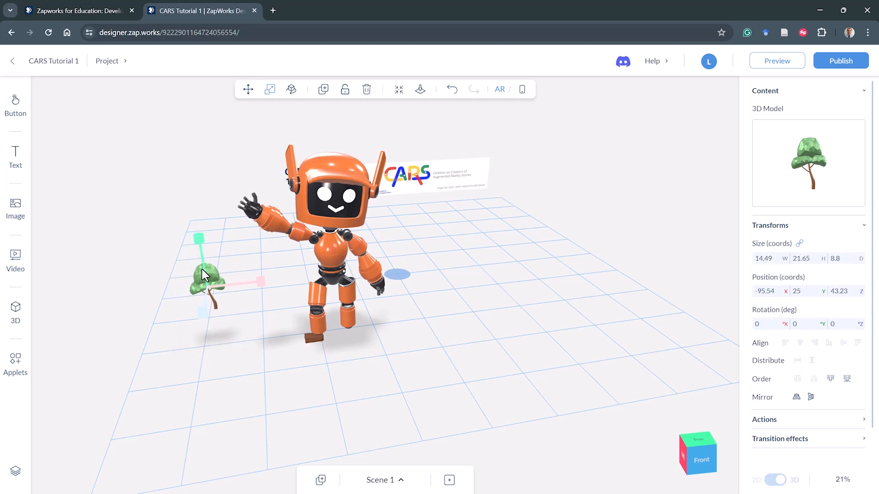
left_click_drag(251, 355, 242, 302)
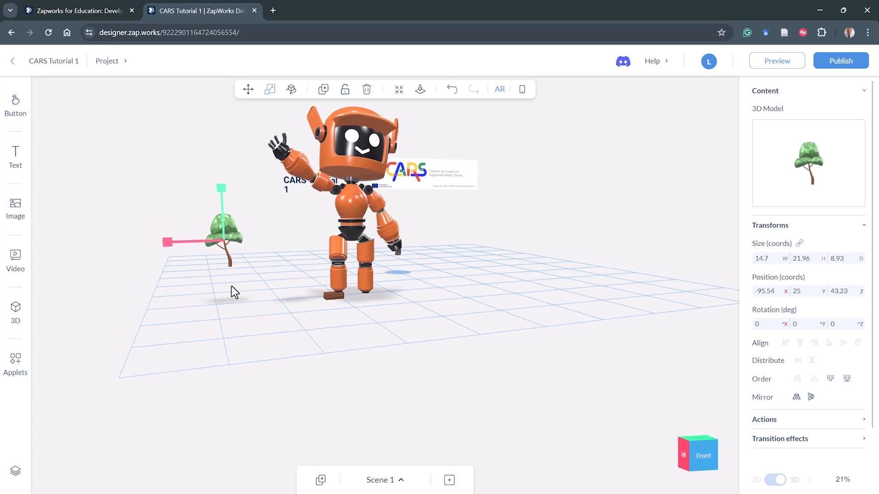
left_click(422, 95)
- Scale the robot down to about 25.76 by 33.75 by 13.98
scroll(202, 320, "up", 3)
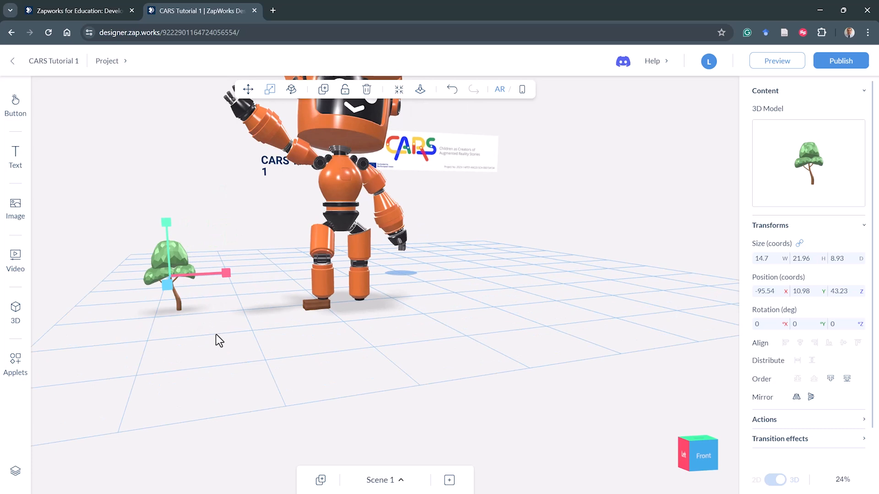
scroll(247, 340, "down", 2)
left_click(336, 248)
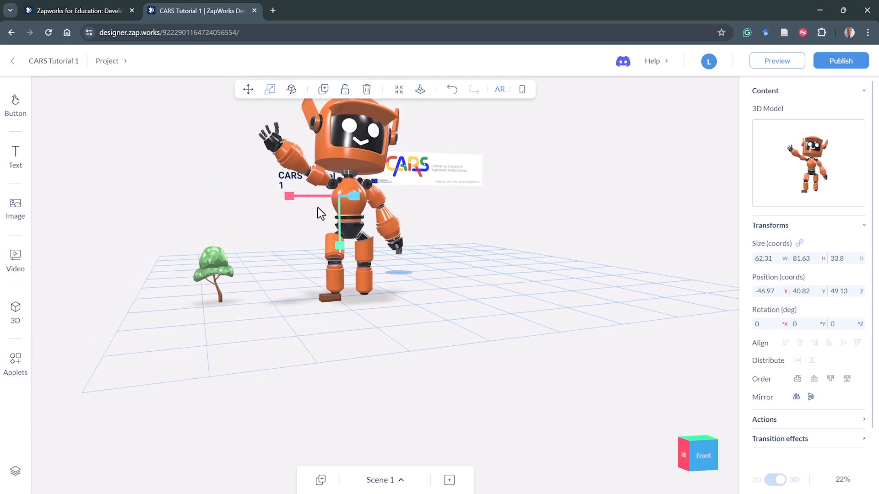
left_click_drag(340, 246, 344, 120)
- Scale the tree up to about 40.62 by 60.68 by 24.67 and snap it to the surface
left_click(215, 274)
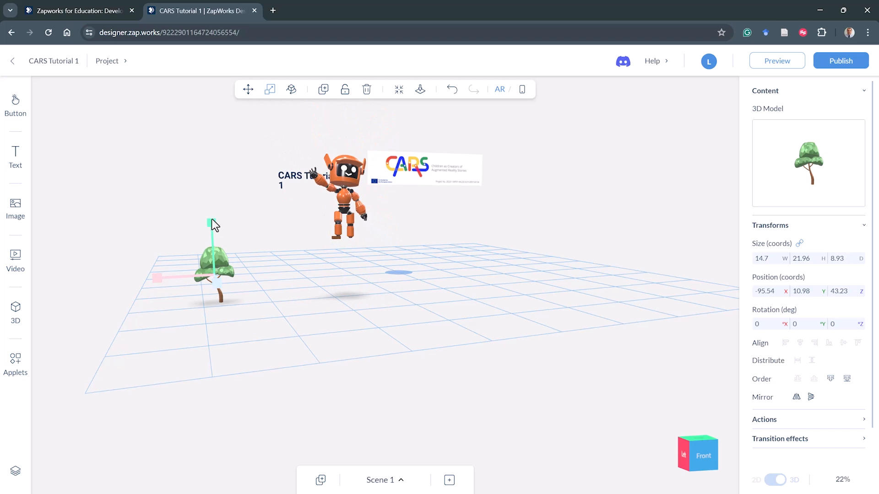
left_click_drag(213, 172, 214, 277)
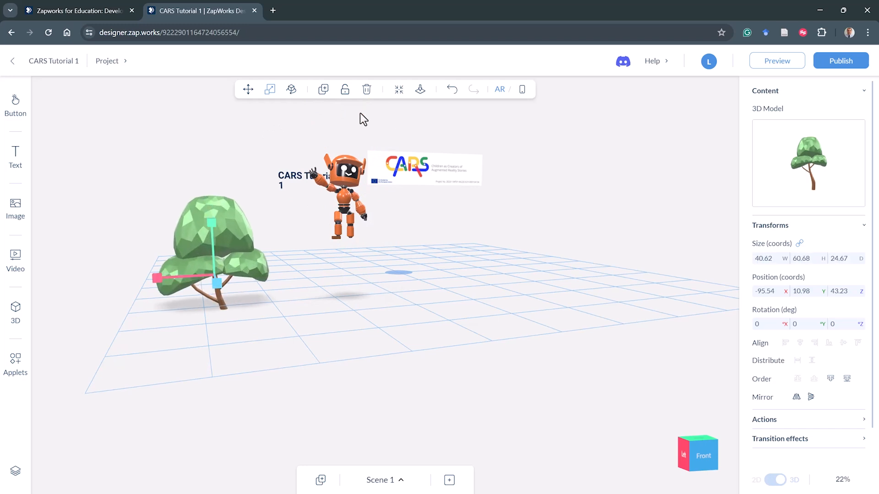
left_click(421, 91)
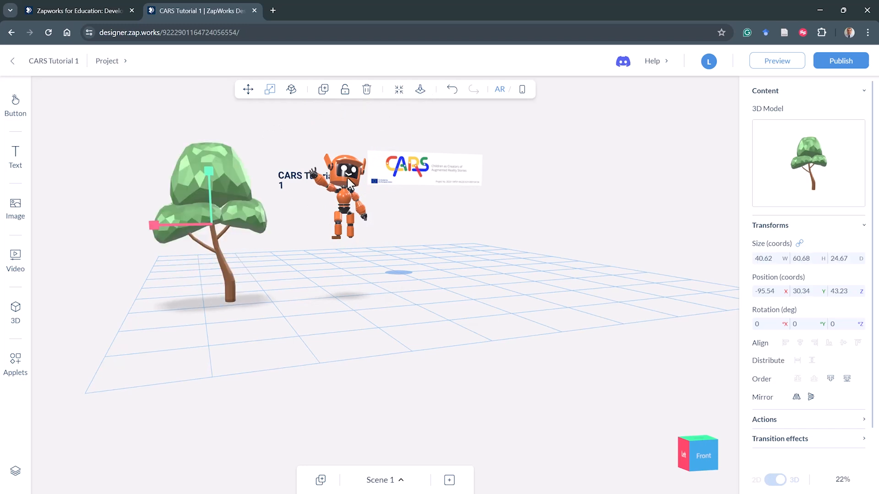
- Snap the resized robot onto the ground surface
left_click(359, 151)
left_click(420, 92)
left_click_drag(414, 112, 455, 309)
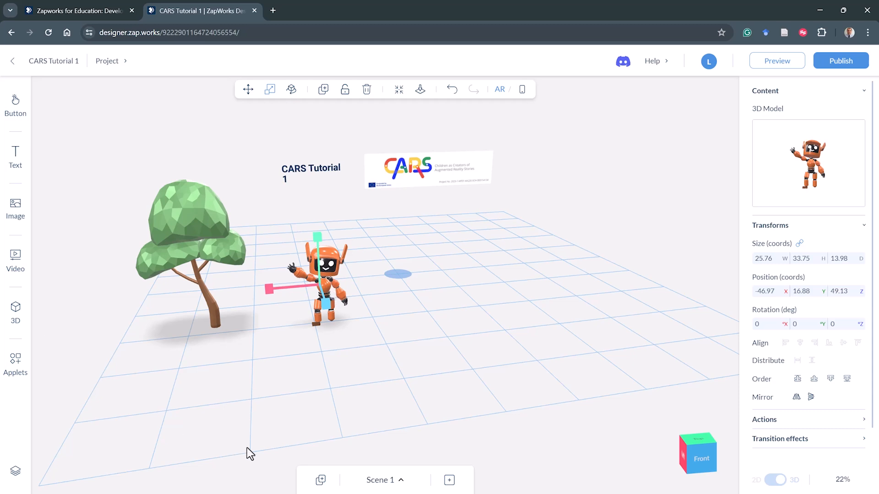
- Open the scene list, view Scene 2 and return to Scene 1
left_click(383, 480)
left_click(384, 480)
left_click(385, 479)
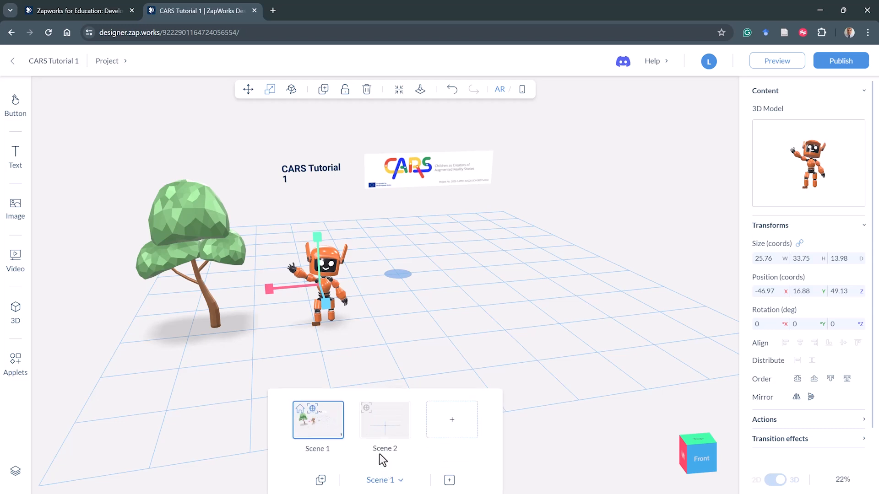
left_click(380, 429)
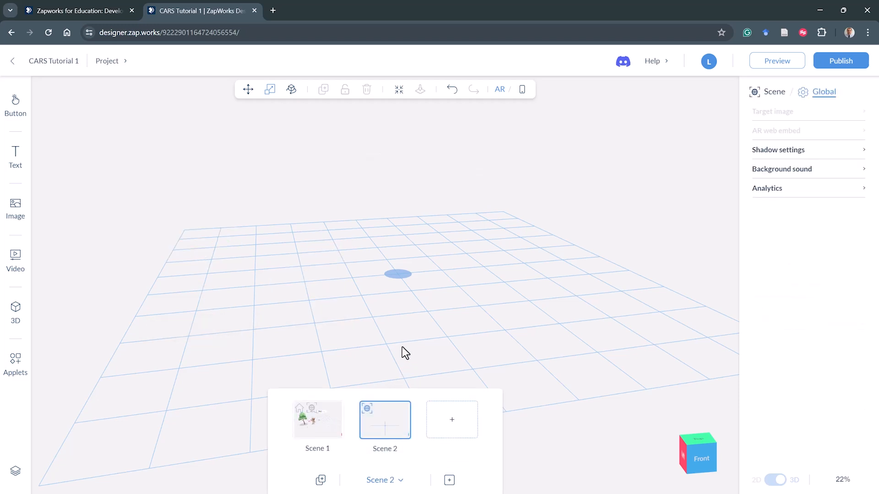
left_click(334, 432)
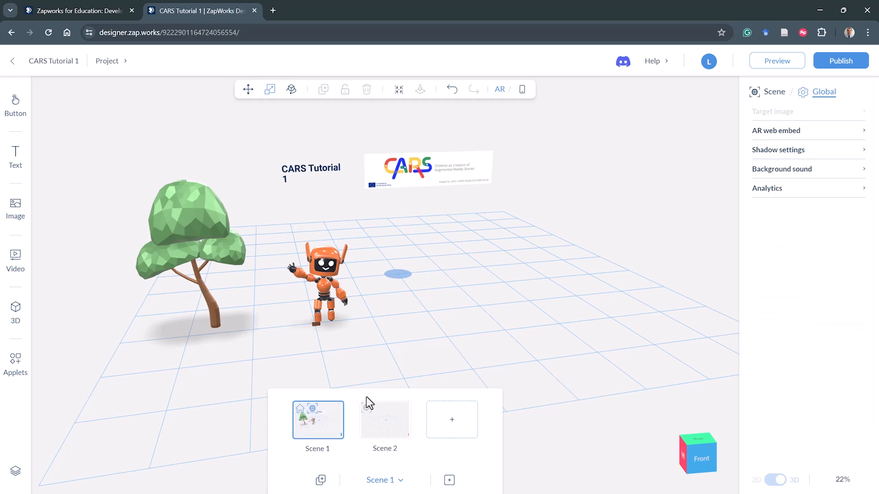
left_click(405, 341)
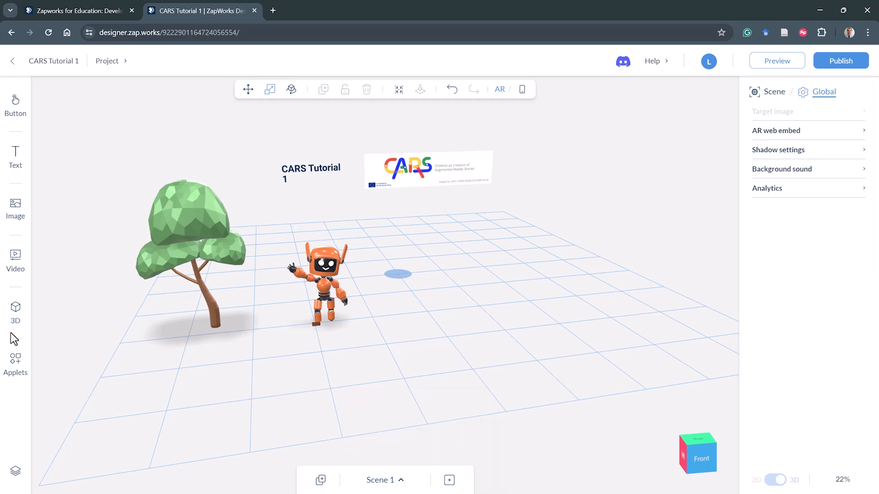
- Browse the 3D media library pages and add the monster.glb model to the scene
left_click(16, 315)
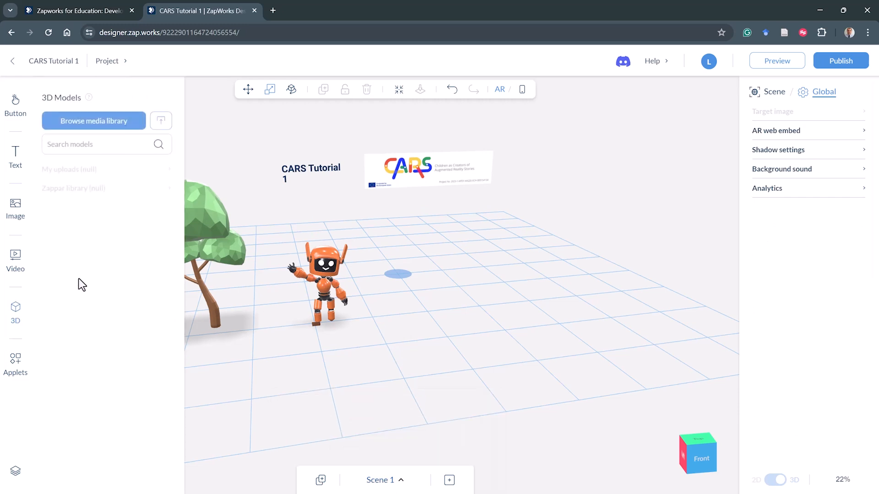
left_click(101, 128)
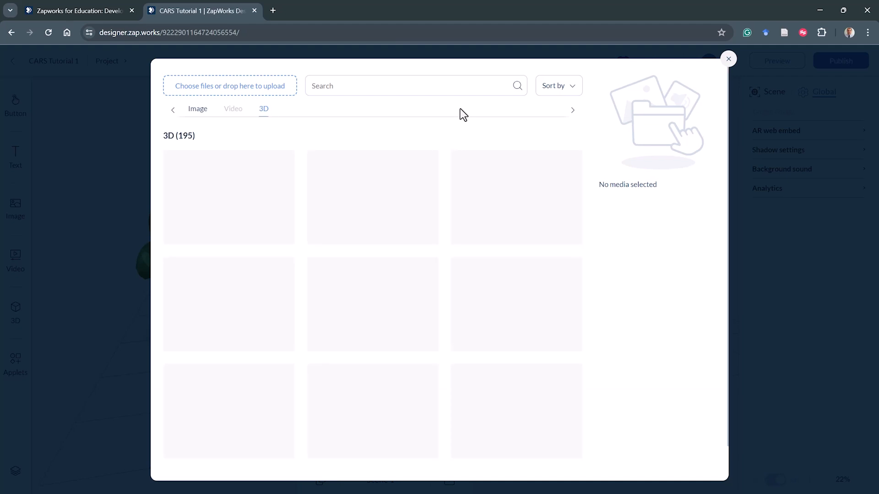
left_click(519, 430)
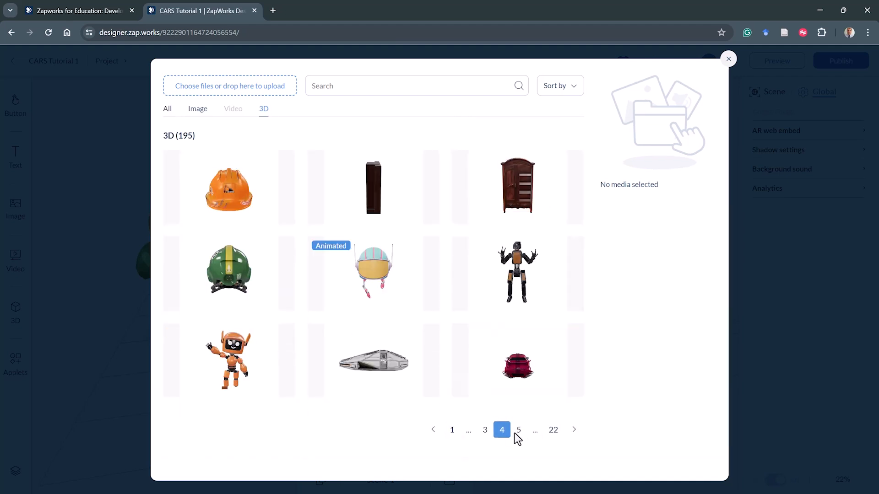
left_click(516, 433)
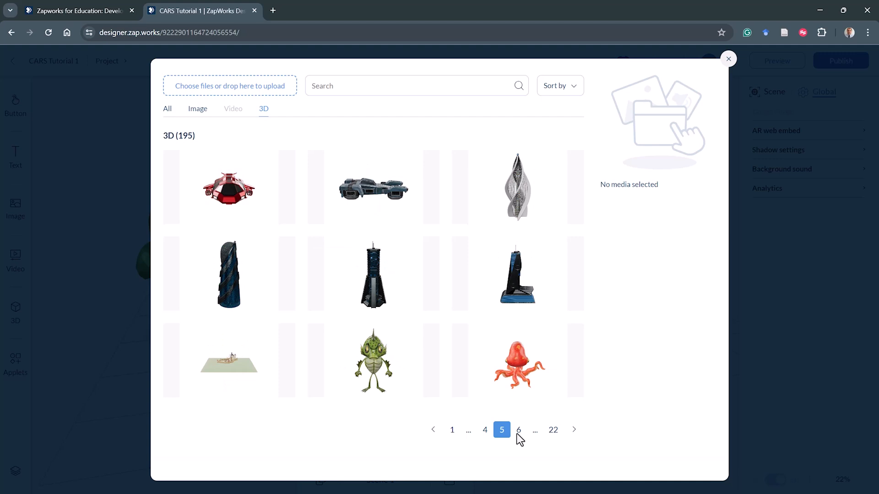
left_click(392, 389)
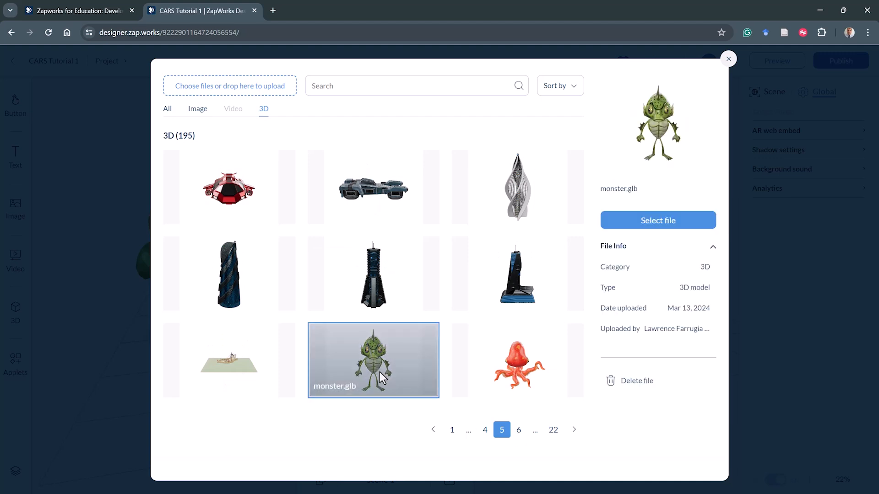
left_click(681, 224)
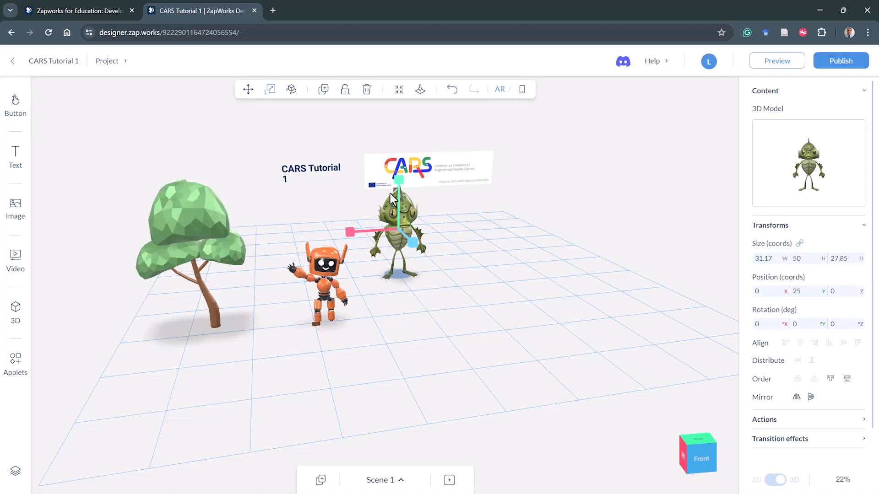
- Raise the CARS banner to about Y 68.76 with the Move tool
left_click(248, 89)
mouse_move(412, 242)
left_mouse_down()
mouse_move(464, 303)
mouse_move(414, 248)
mouse_move(417, 257)
left_mouse_up()
left_click(441, 173)
left_click_drag(432, 155, 431, 122)
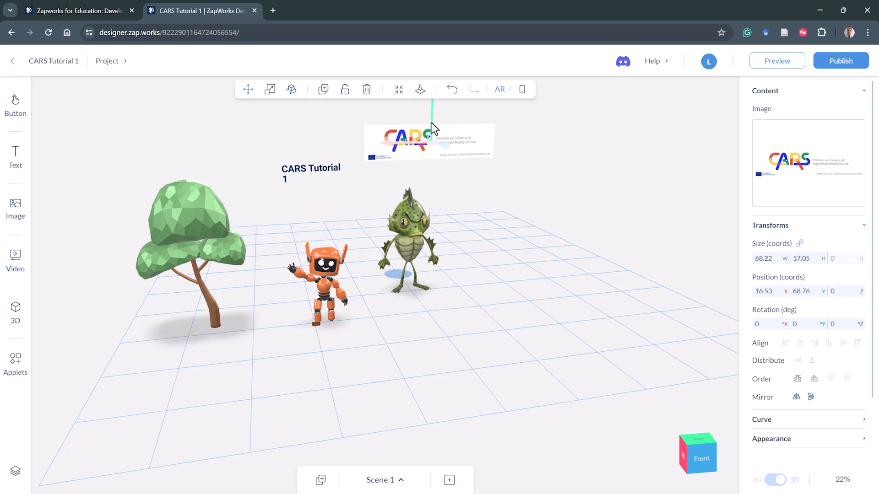
- Move the monster model to about X 48.5 and Z 19.7, right of the centre
left_click(400, 238)
left_click_drag(435, 243, 478, 236)
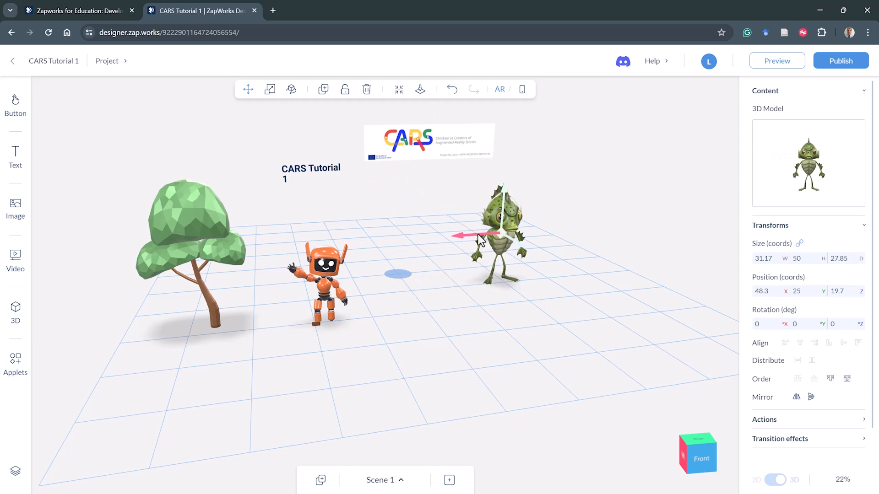
left_click_drag(522, 308, 499, 310)
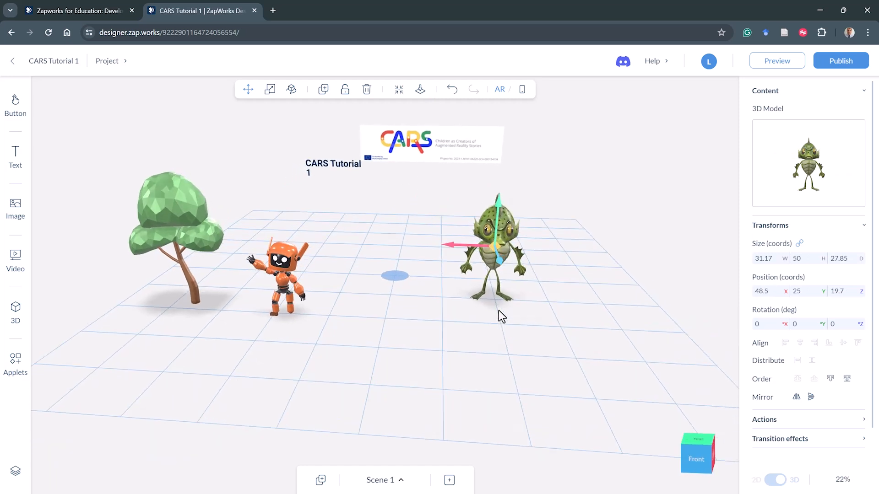
left_click(271, 94)
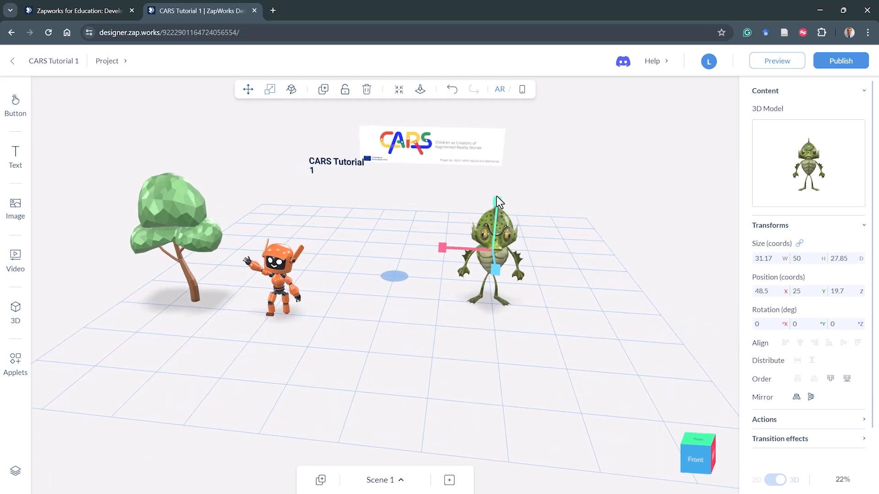
- Enlarge the monster to about 48.5 × 77.8 × 43.3 and drop it onto the ground
left_click_drag(496, 196, 487, 171)
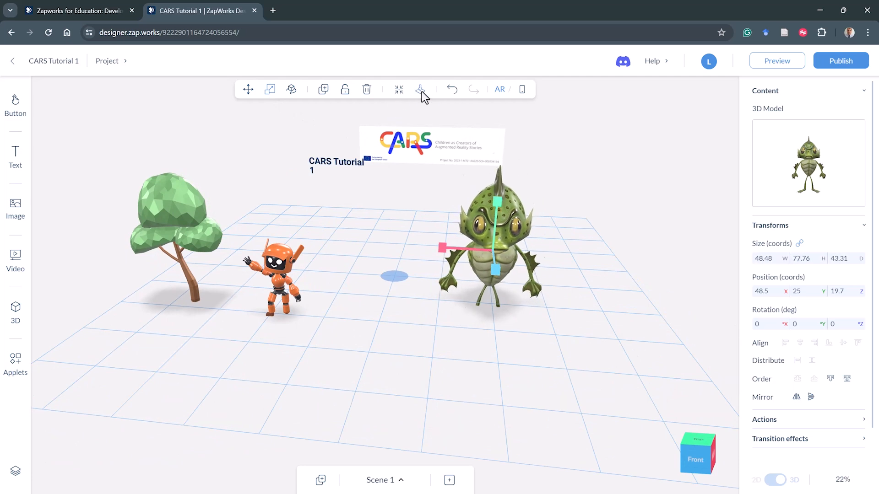
left_click(421, 90)
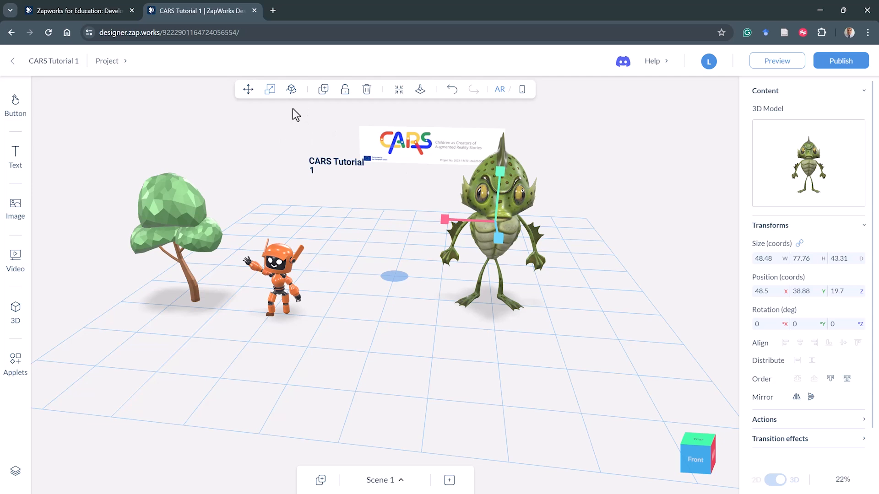
- Rotate the monster around its vertical axis, setting its Y rotation to 270°
left_click(294, 93)
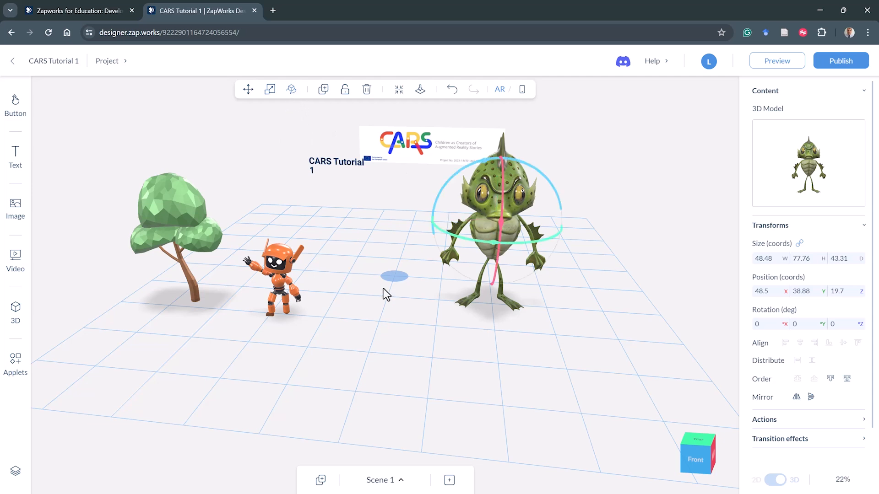
left_click_drag(410, 344, 425, 344)
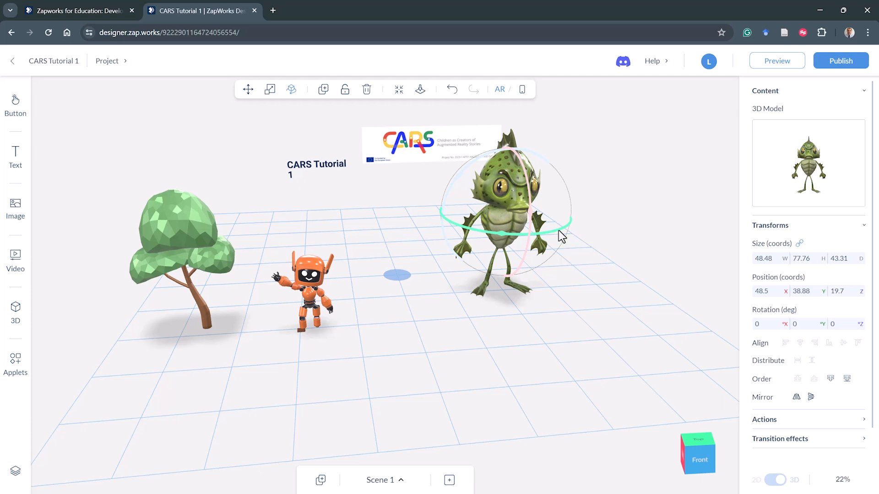
left_click_drag(559, 230, 526, 257)
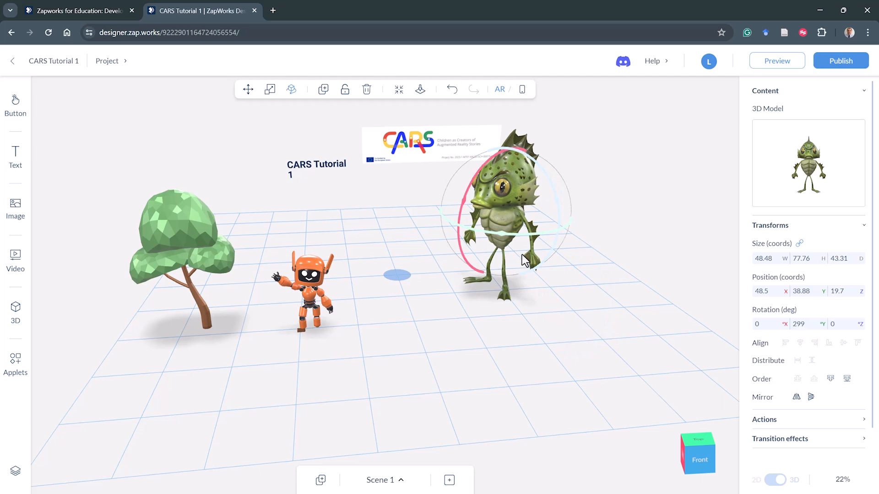
left_click(795, 324)
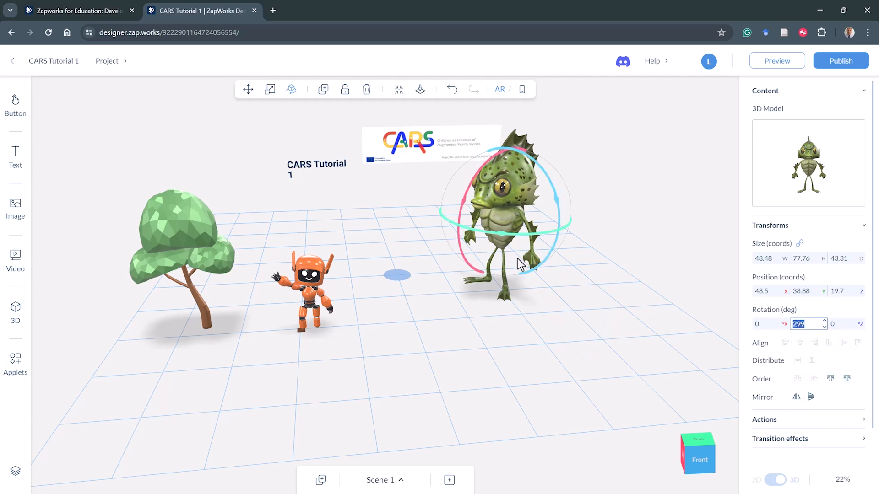
mouse_move(524, 242)
left_mouse_down()
mouse_move(537, 237)
mouse_move(520, 243)
mouse_move(522, 253)
mouse_move(508, 245)
mouse_move(517, 247)
left_mouse_up()
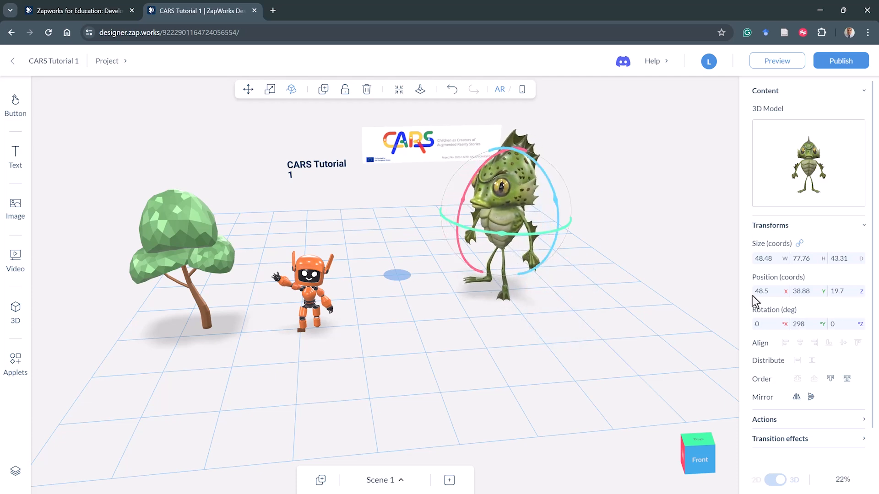
double_click(799, 324)
type("0")
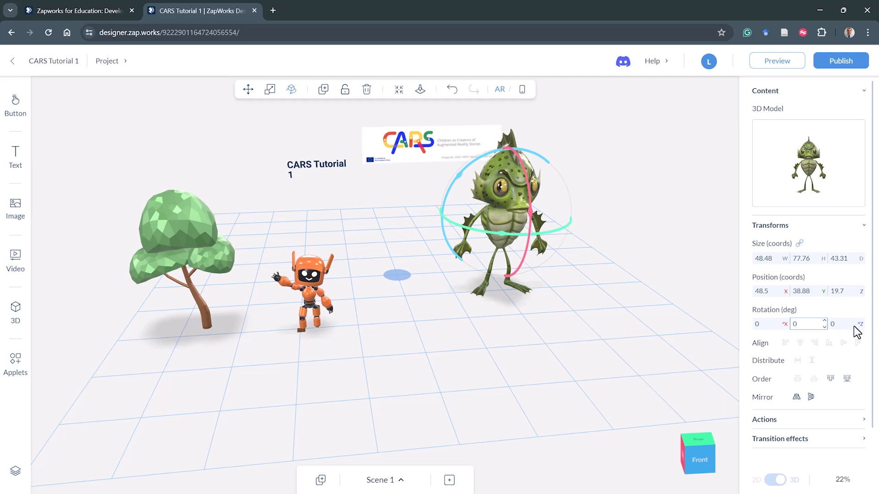
left_click_drag(808, 327, 763, 325)
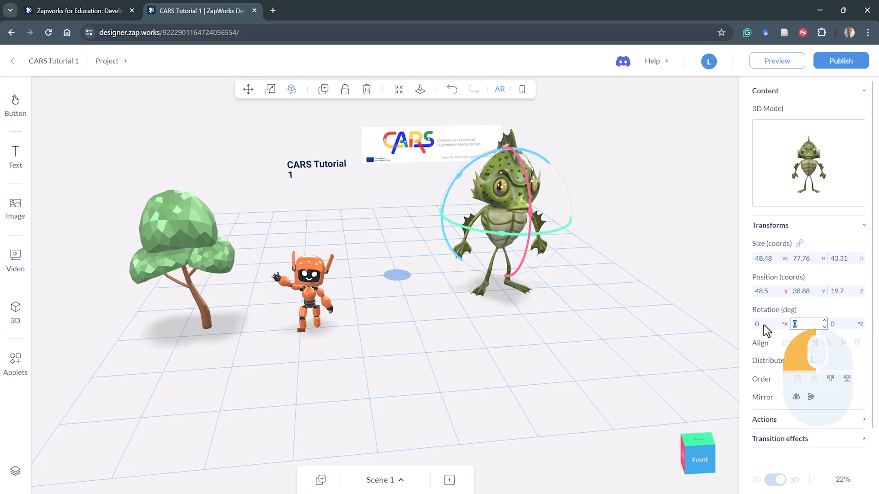
type("270")
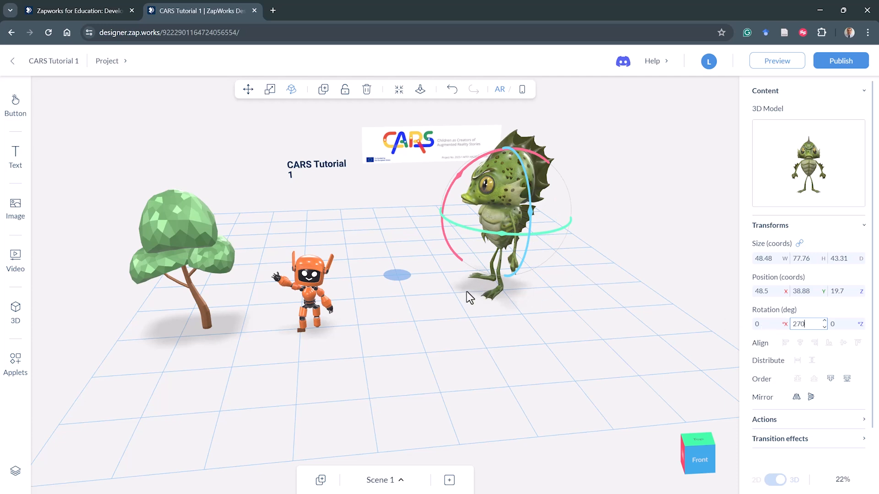
- Turn the monster with the rotation gizmo, resetting X and Z rotation to 0 and ending at about Y 293°
left_click_drag(461, 226, 483, 232)
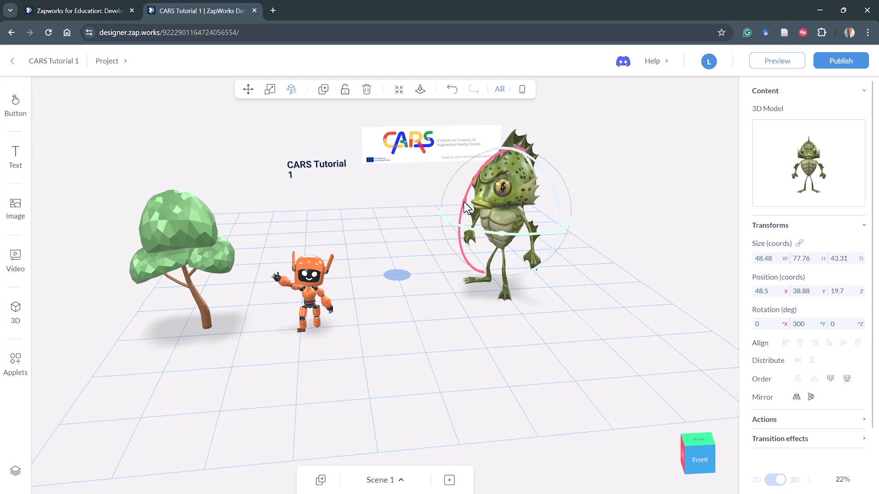
mouse_move(463, 202)
left_mouse_down()
mouse_move(460, 226)
mouse_move(479, 192)
mouse_move(471, 216)
mouse_move(472, 203)
left_mouse_up()
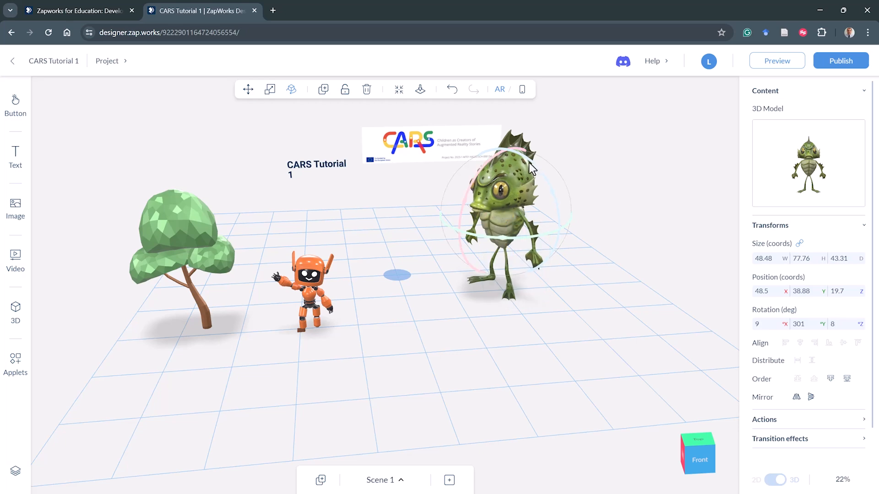
left_click_drag(529, 163, 548, 232)
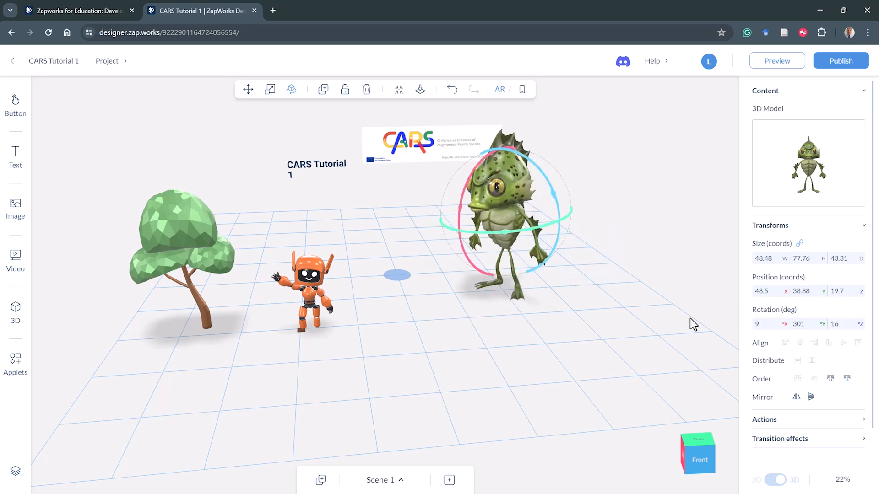
left_click_drag(693, 325, 738, 322)
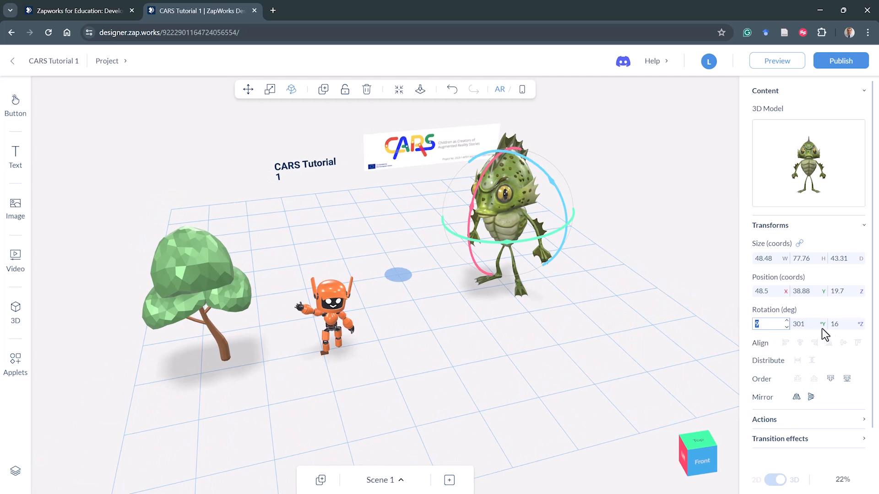
type("0")
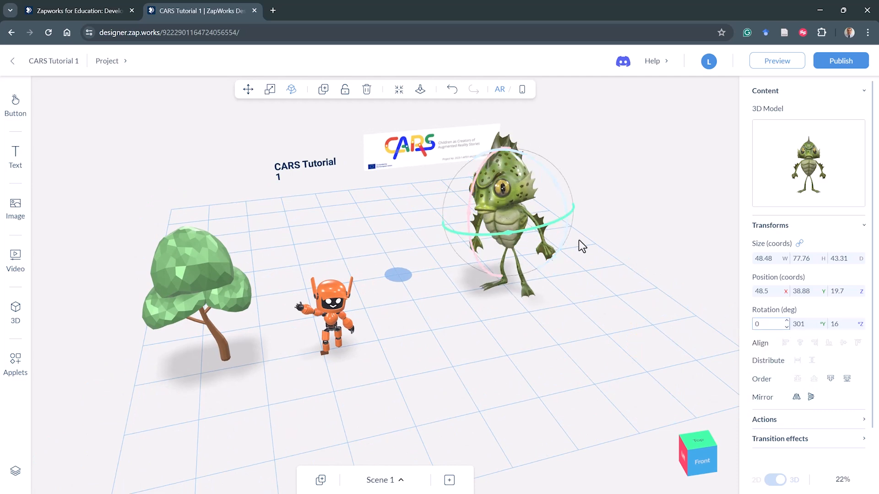
double_click(839, 328)
type("0")
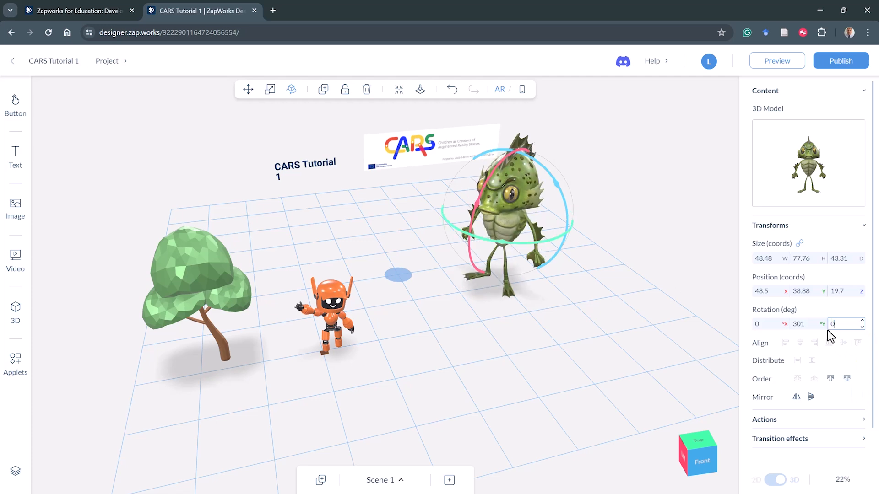
left_click_drag(541, 247, 535, 246)
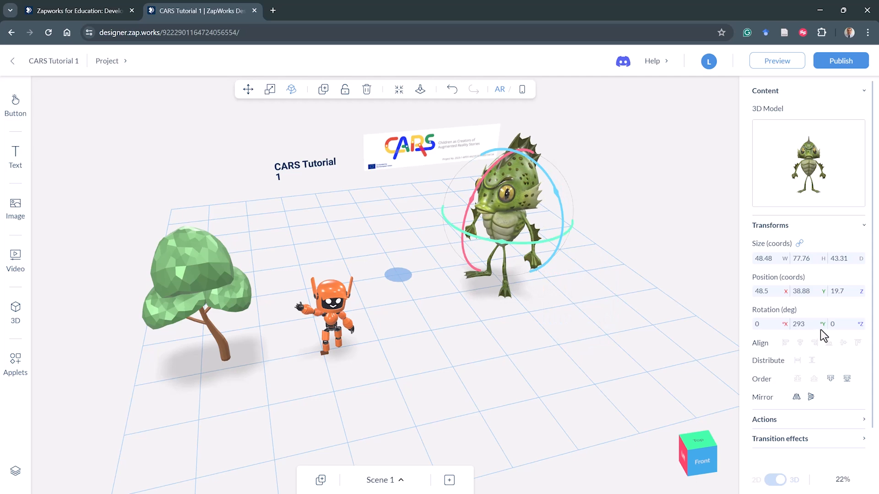
left_click(563, 337)
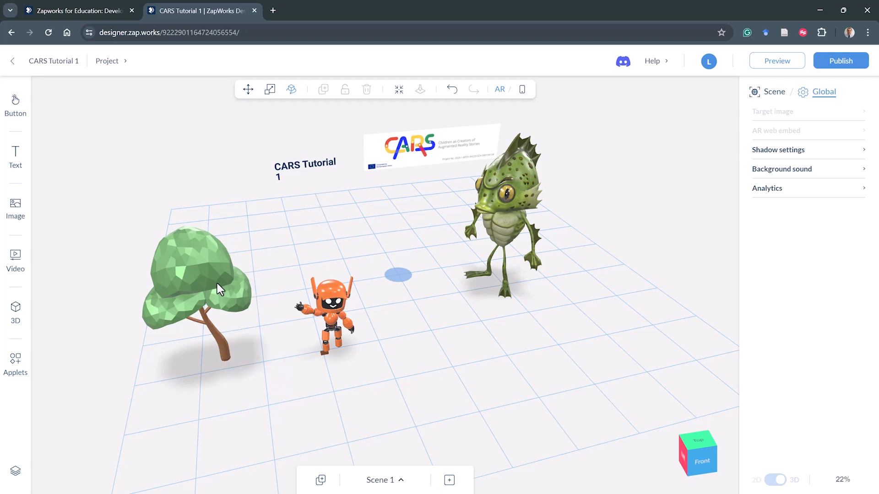
- Duplicate the tree and move the copy forward, to the front left of the robot
left_click(204, 288)
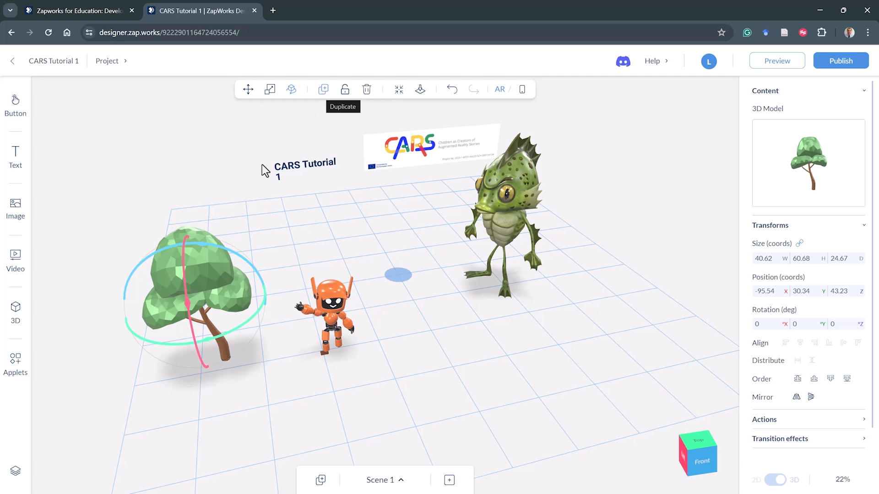
left_click(329, 283)
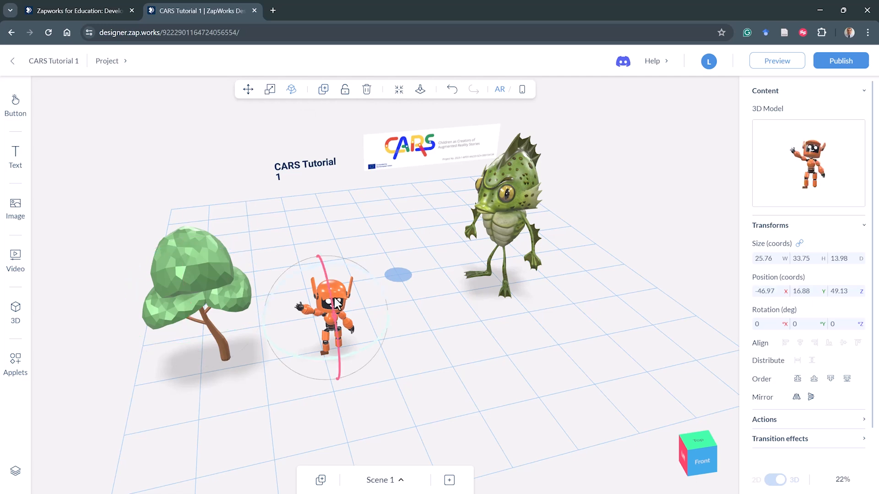
left_click(191, 259)
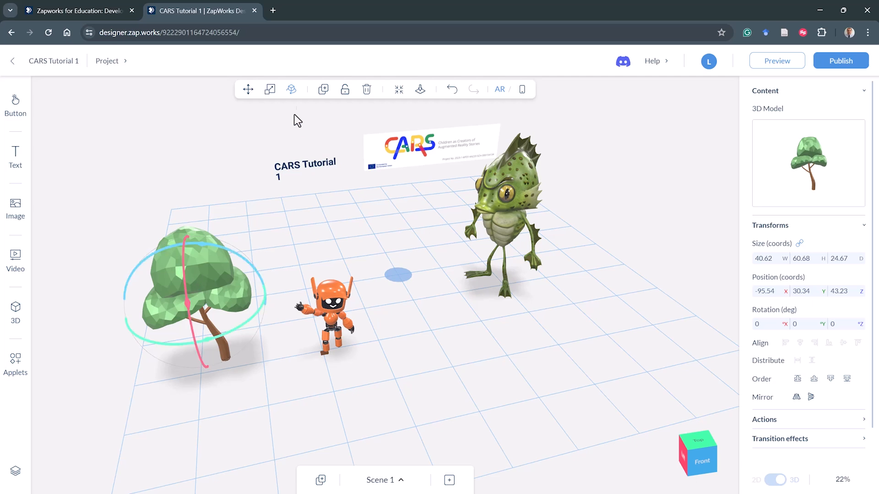
left_click(323, 90)
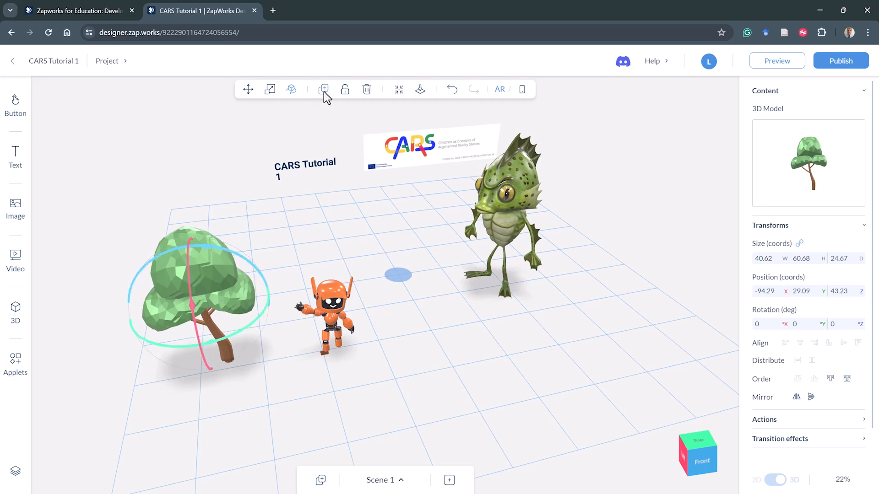
left_click(248, 90)
left_click_drag(200, 314, 188, 397)
left_click_drag(413, 418, 374, 367)
left_click(301, 324)
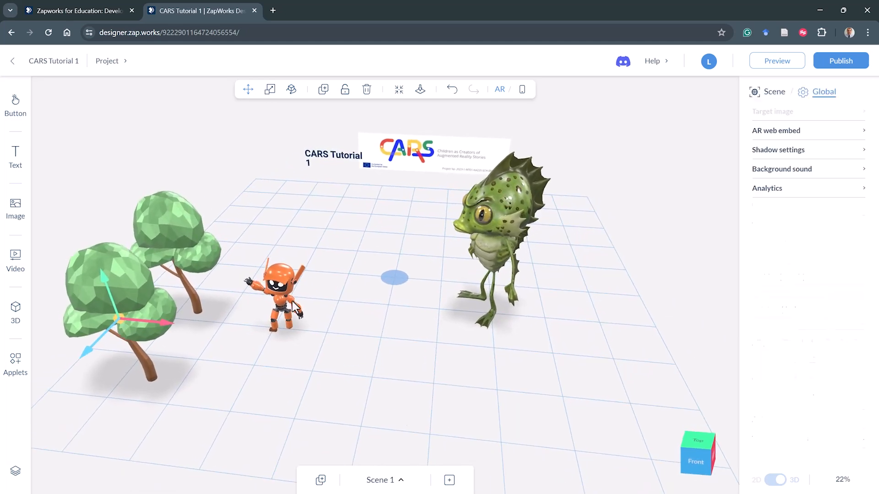
- Rotate the robot to about 33° around its vertical axis
left_click(286, 299)
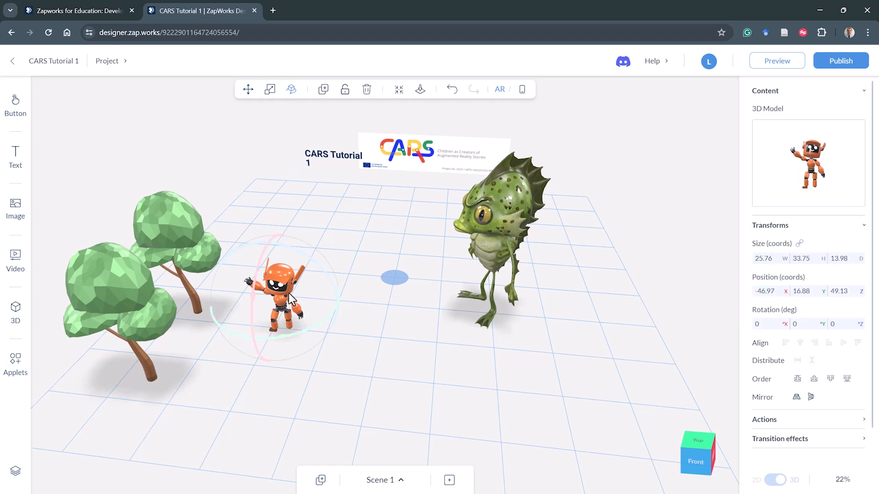
left_click_drag(282, 336, 331, 345)
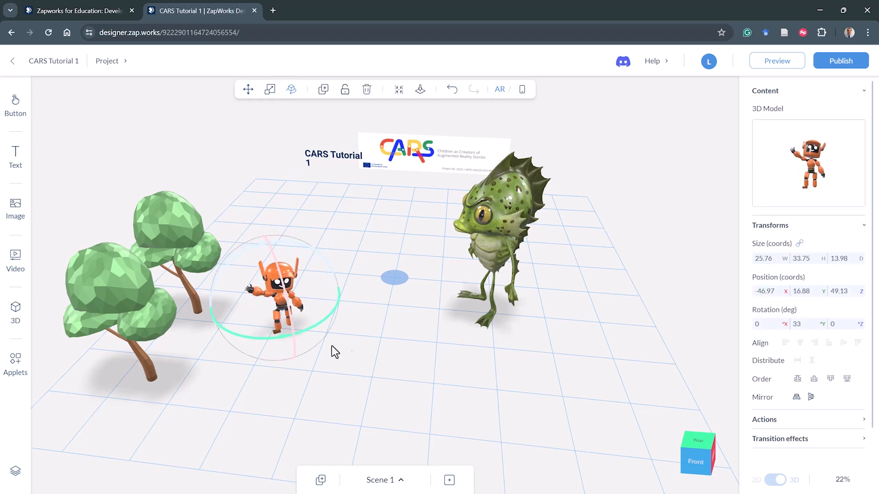
left_click(349, 350)
left_click(282, 316)
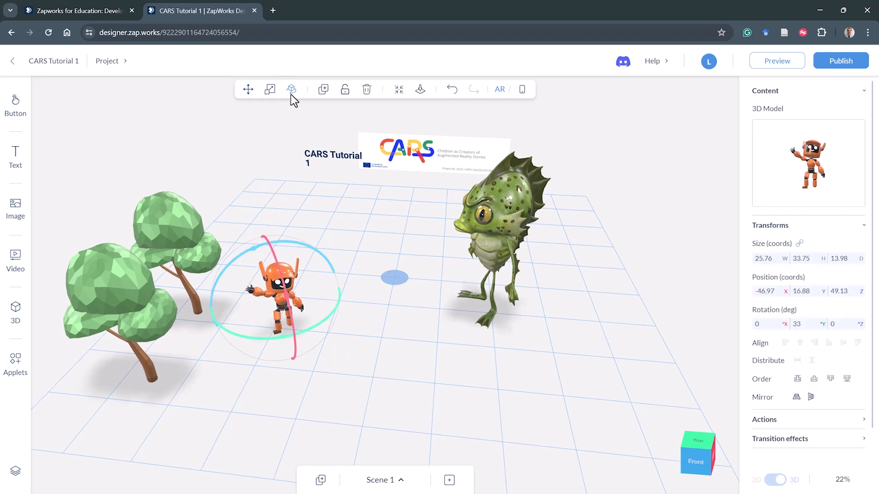
- Duplicate the robot and move the copy forward to about X -28.1, Z 76.7
left_click(323, 92)
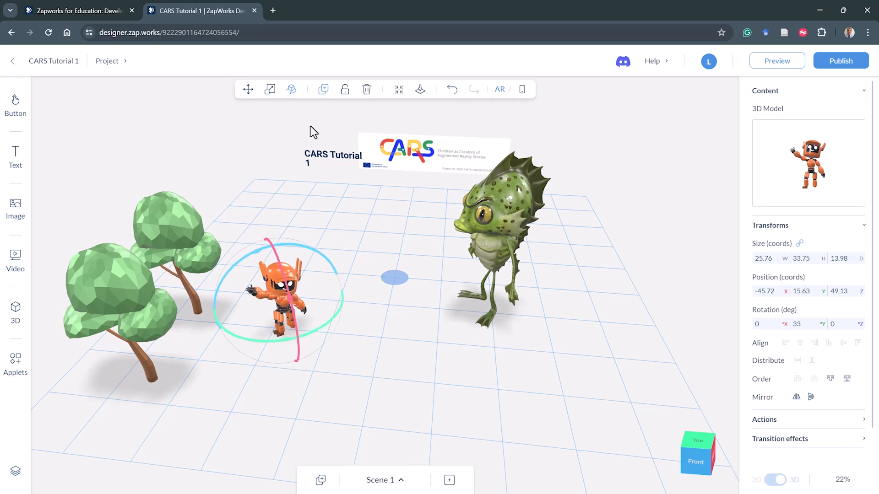
left_click(247, 89)
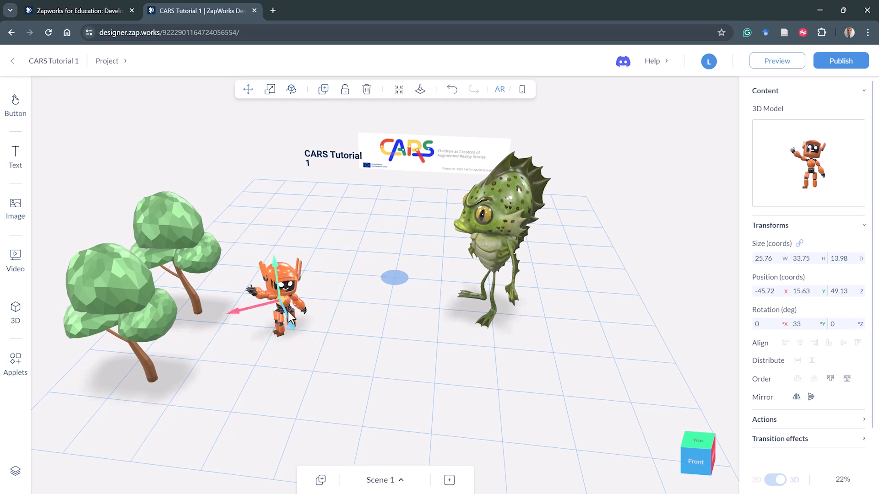
left_click_drag(287, 311, 315, 359)
left_click_drag(408, 389, 439, 391)
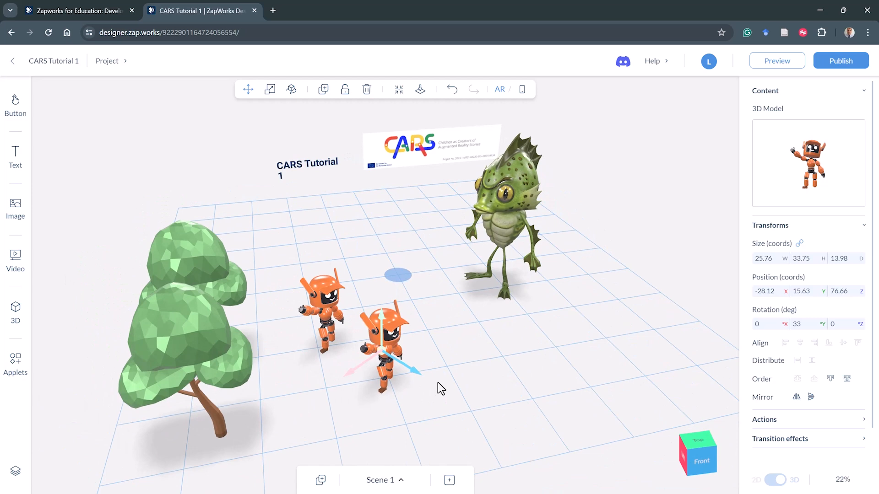
- Duplicate the tree again and move the copy back to about X -90.3, Z -23.9
left_click(204, 250)
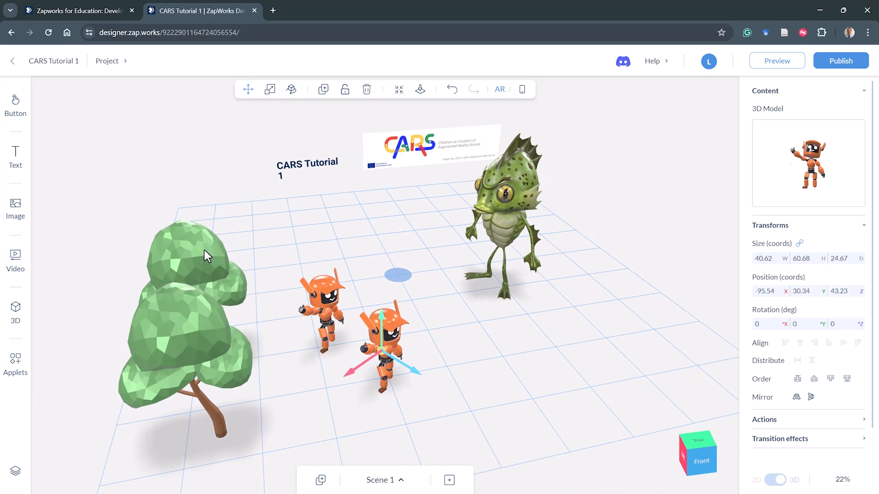
left_click(323, 89)
left_click_drag(216, 293, 259, 221)
left_click_drag(496, 389, 482, 386)
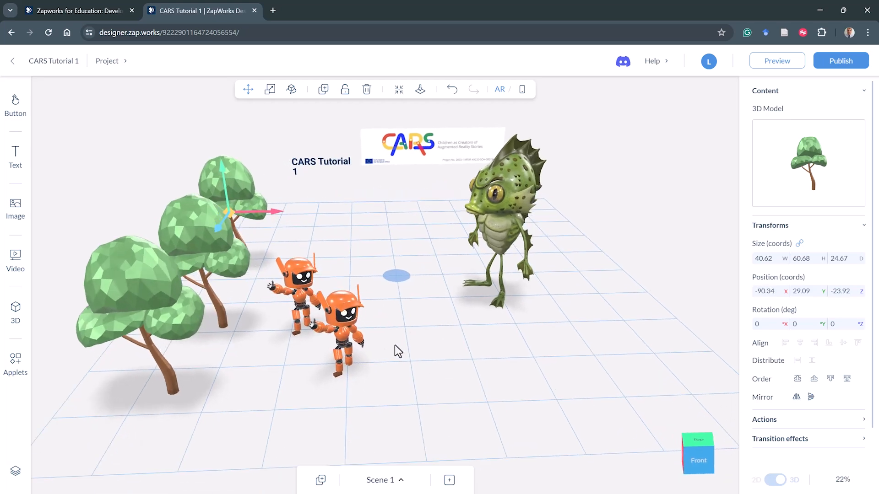
- Delete the duplicated robot in front of the original
left_click(348, 339)
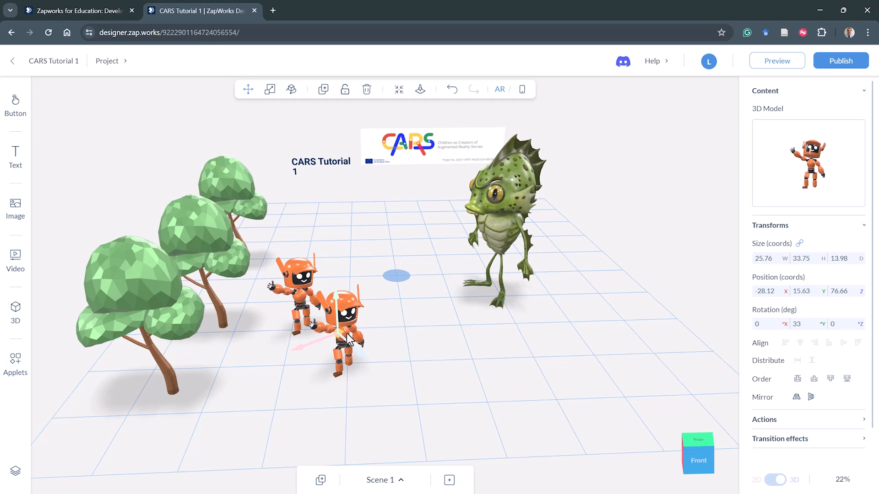
left_click(367, 89)
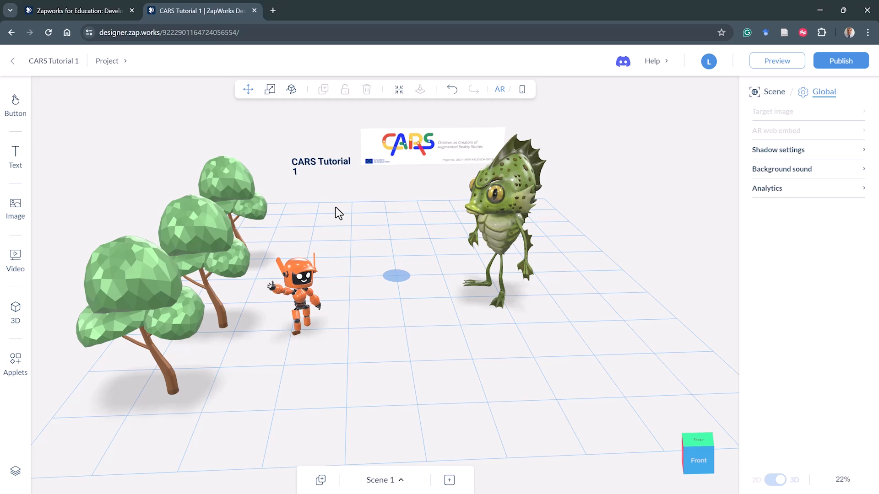
- Copy the robot from Scene 1 and paste it into Scene 2
left_click(308, 301)
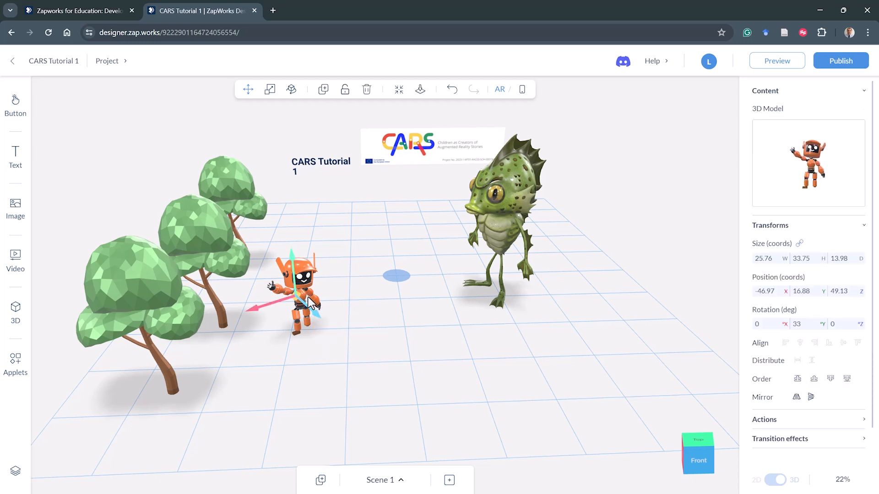
key("ctrl")
key("ctrl")
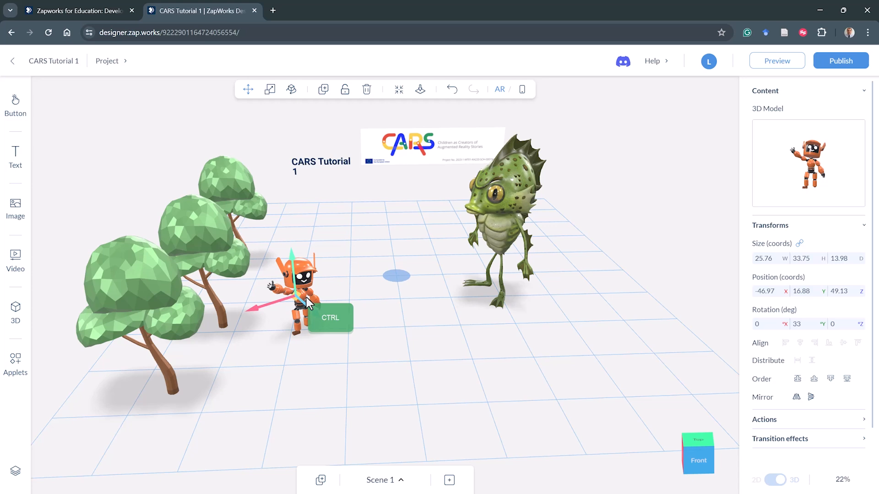
key("ctrl+c")
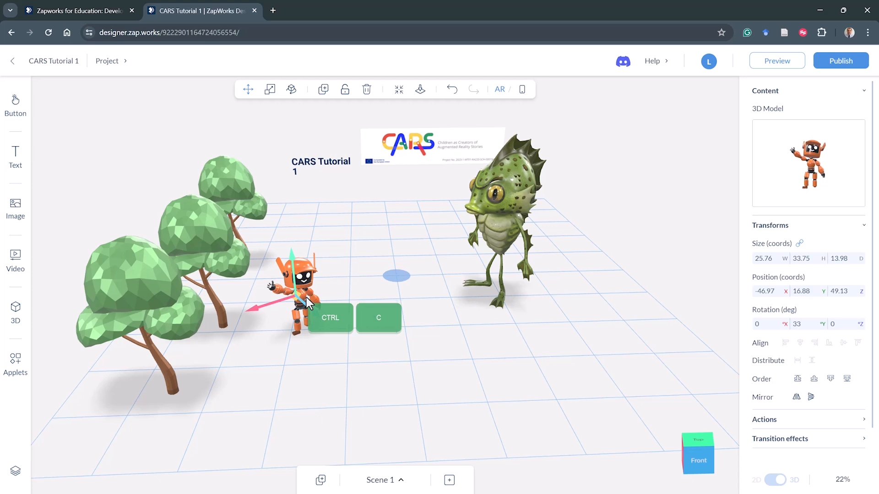
left_click(389, 480)
left_click(379, 424)
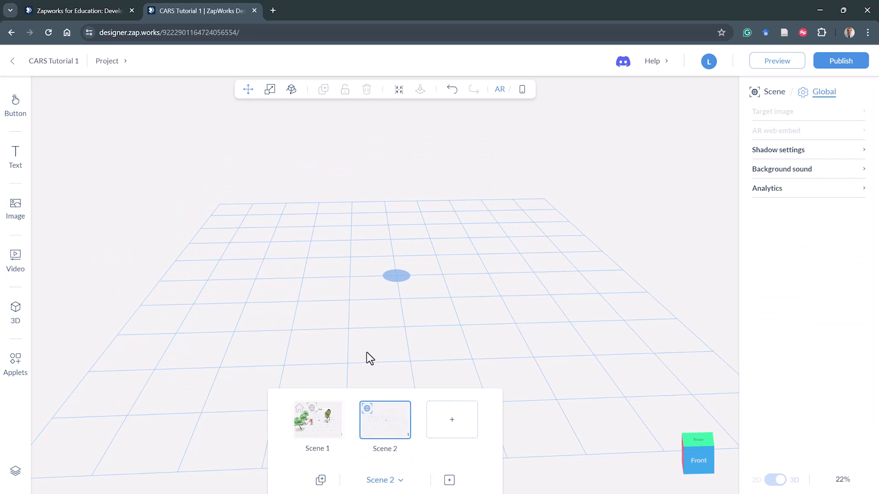
key("ctrl+v")
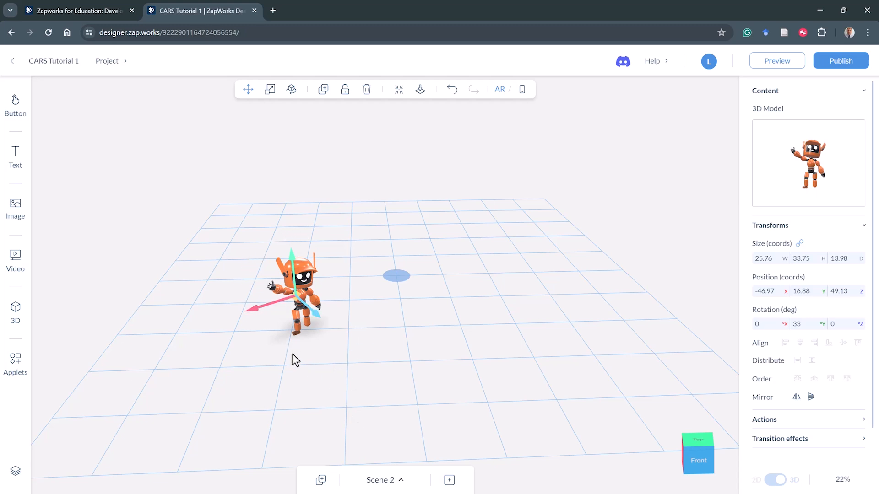
left_click(380, 484)
left_click(320, 425)
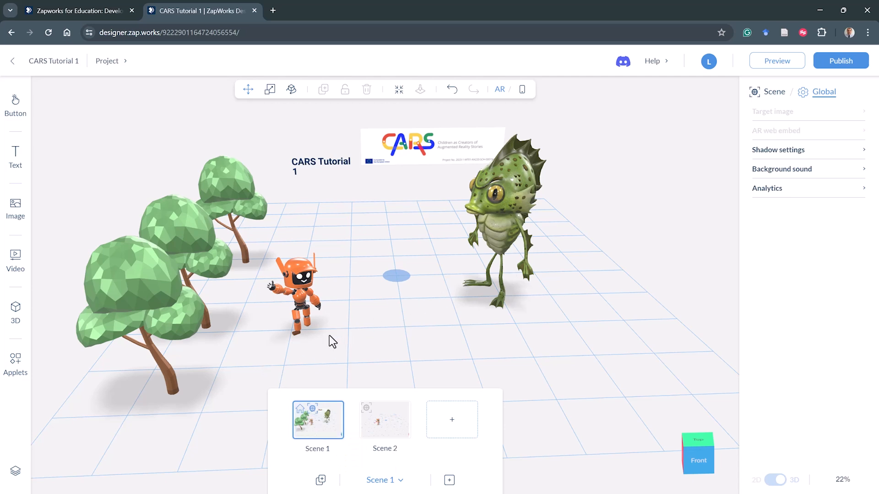
left_click(305, 306)
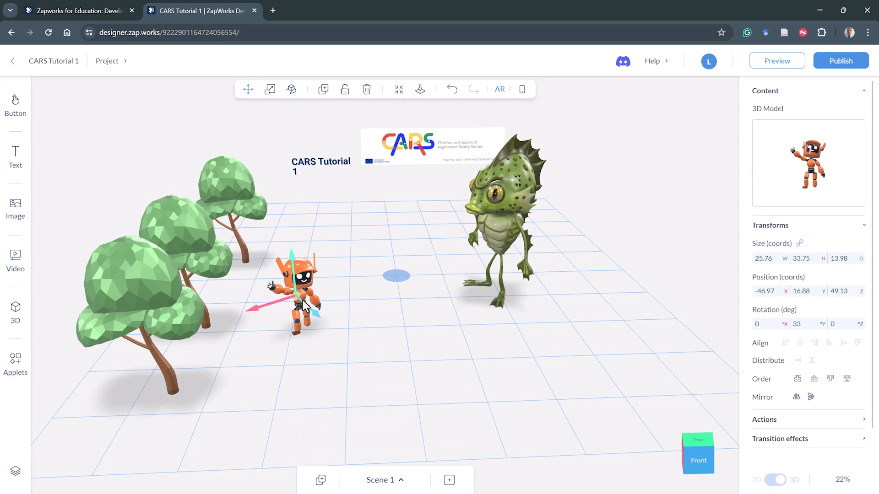
key("ctrl")
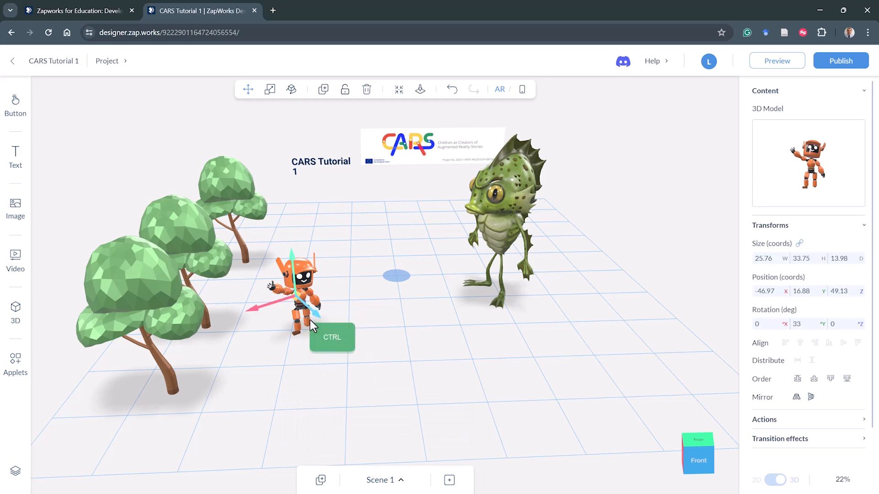
left_click(390, 478)
left_click(371, 417)
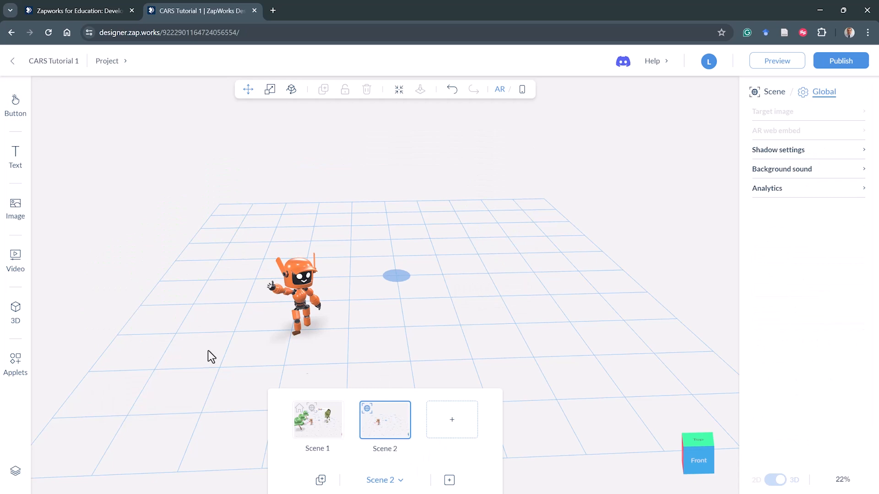
- Add the treasure.glb model from the media library to Scene 2 and move it to about X 31.4, Z 37.9
left_click(13, 313)
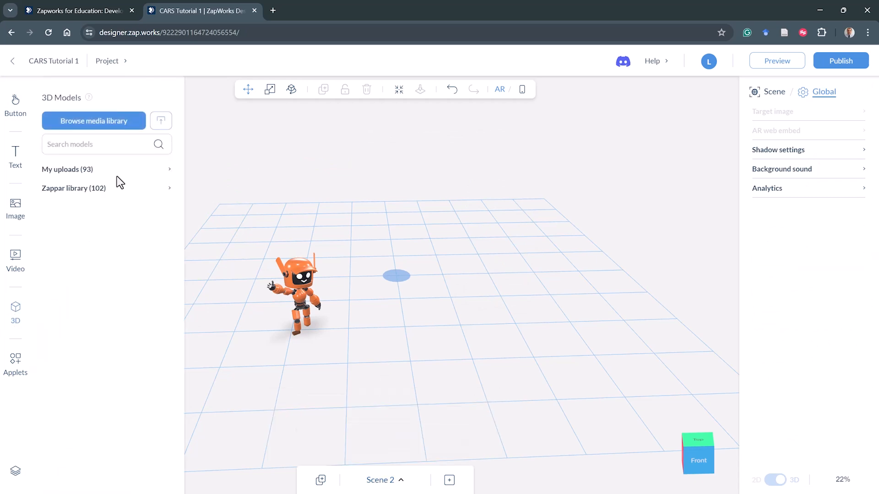
left_click(120, 120)
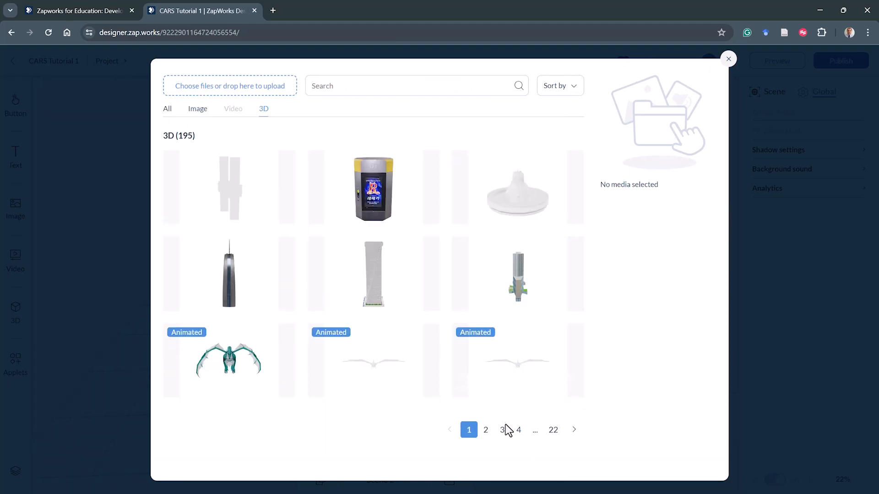
left_click(502, 429)
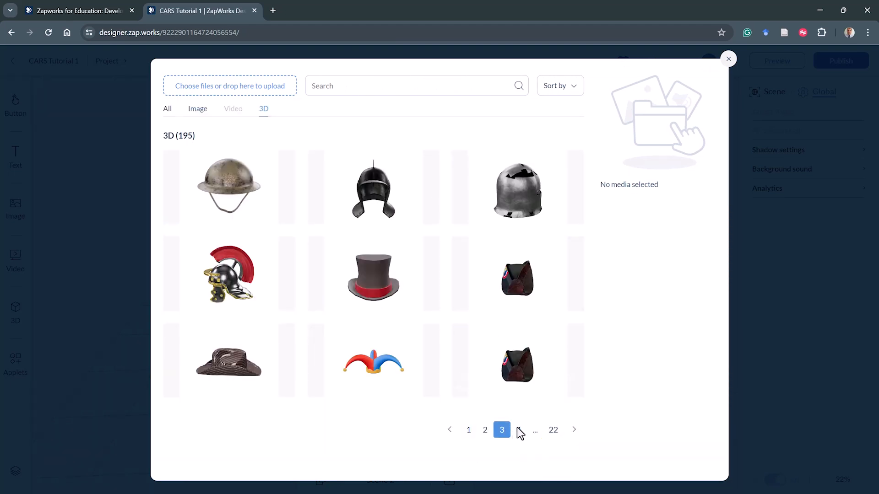
left_click(518, 430)
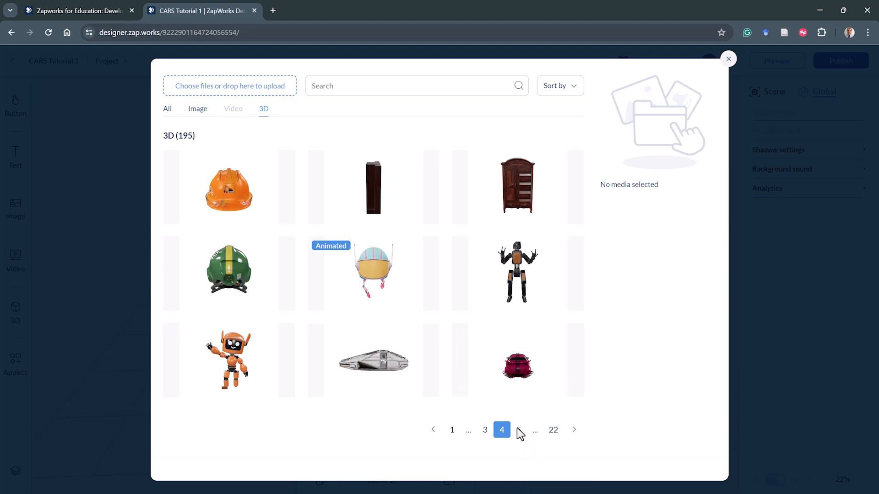
left_click(485, 431)
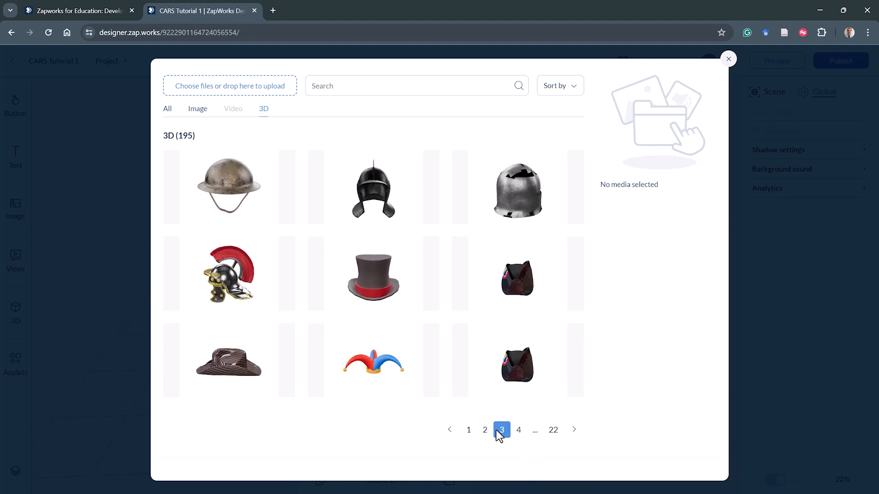
left_click(517, 431)
left_click(519, 430)
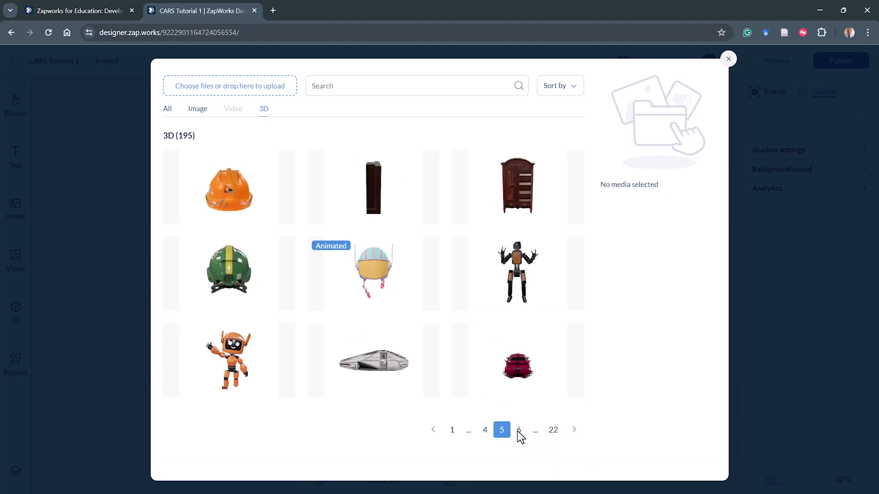
left_click(518, 431)
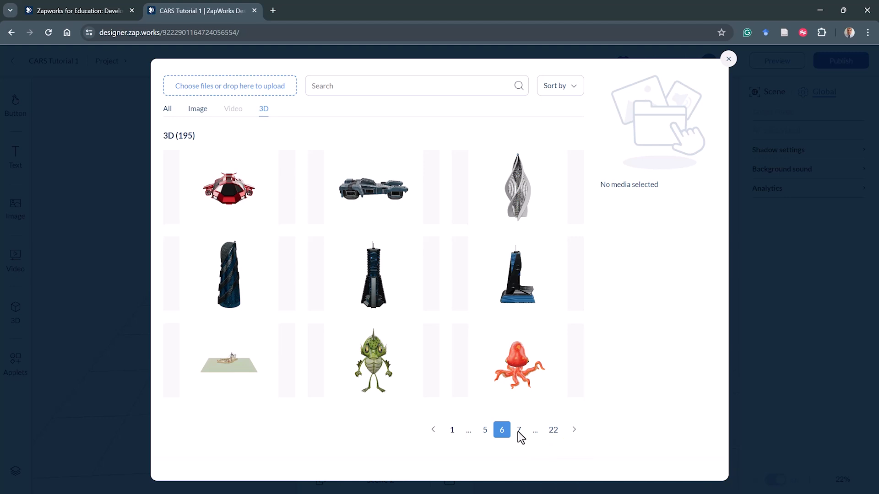
left_click(383, 294)
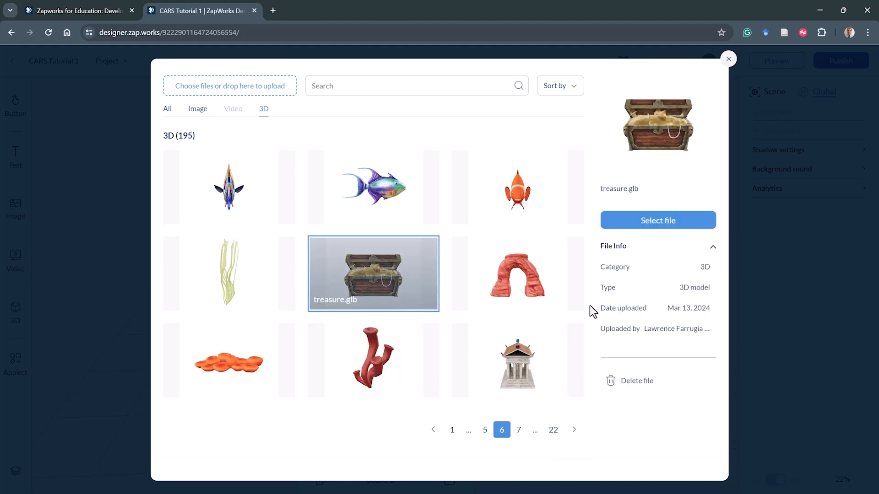
left_click(636, 221)
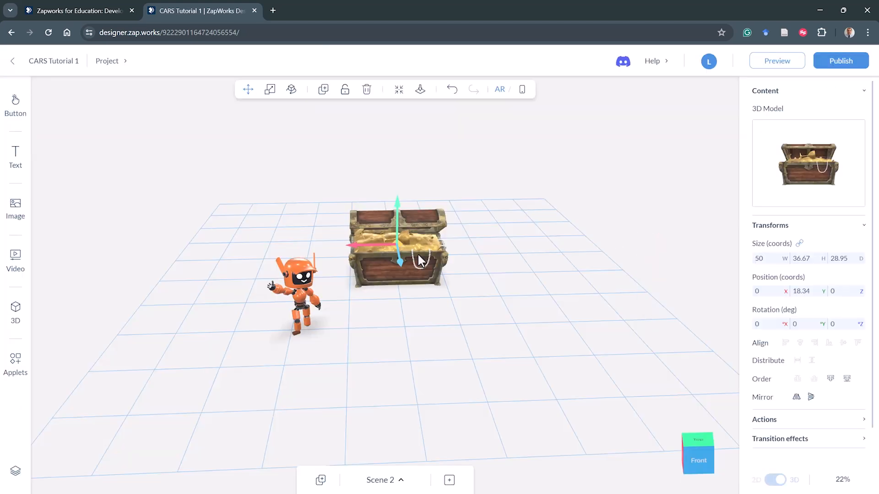
left_click_drag(403, 265, 446, 278)
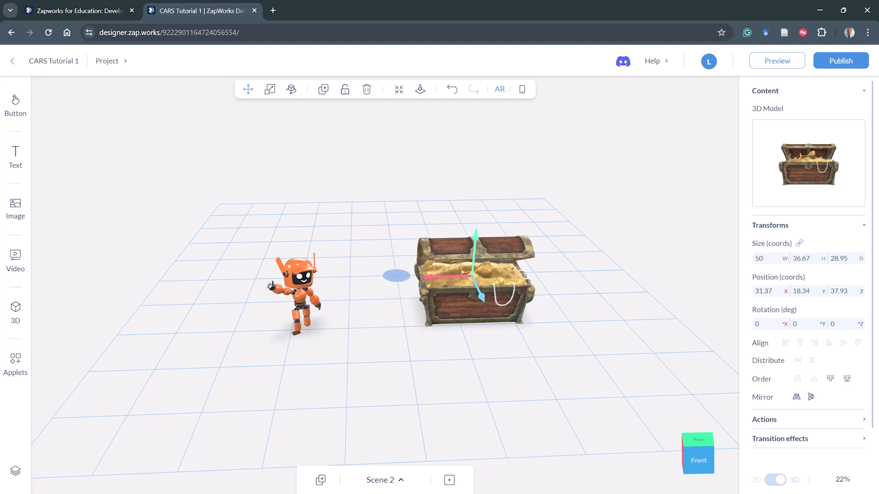
- Switch back to Scene 1 and clear the selection
left_click(400, 480)
left_click(317, 427)
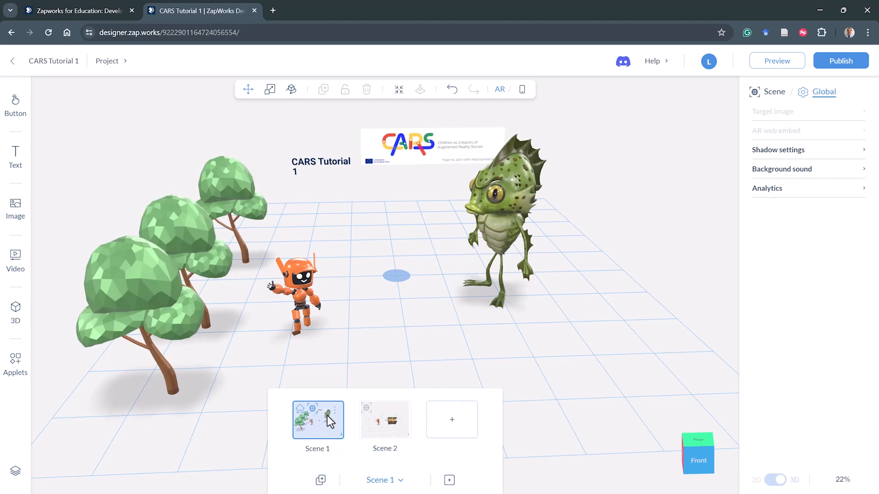
left_click(404, 349)
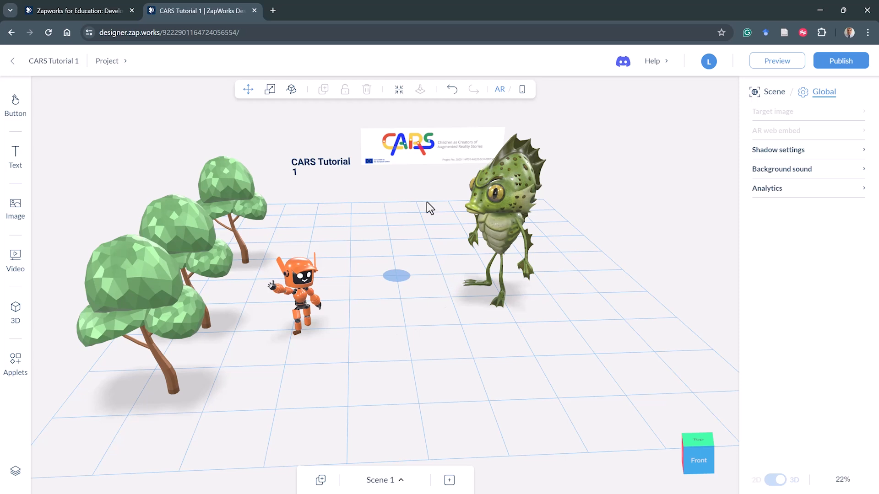
- Lock the robot in Scene 1 and unlock it again
left_click(308, 295)
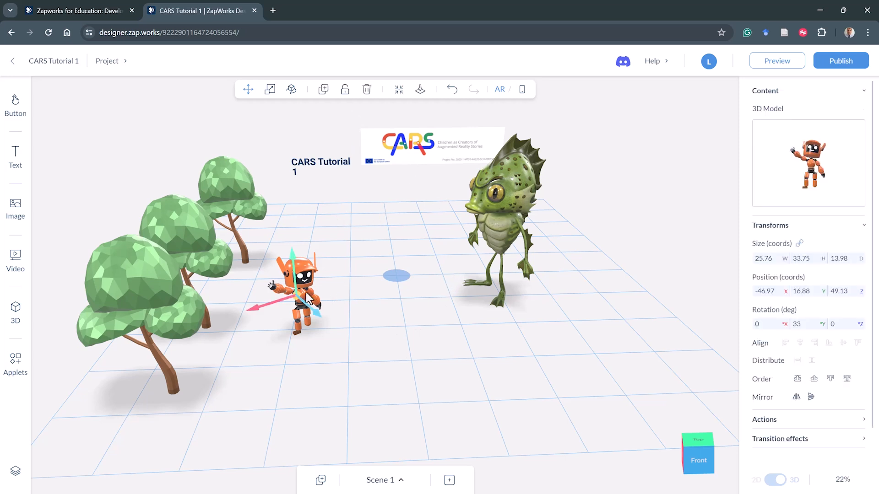
left_click(346, 91)
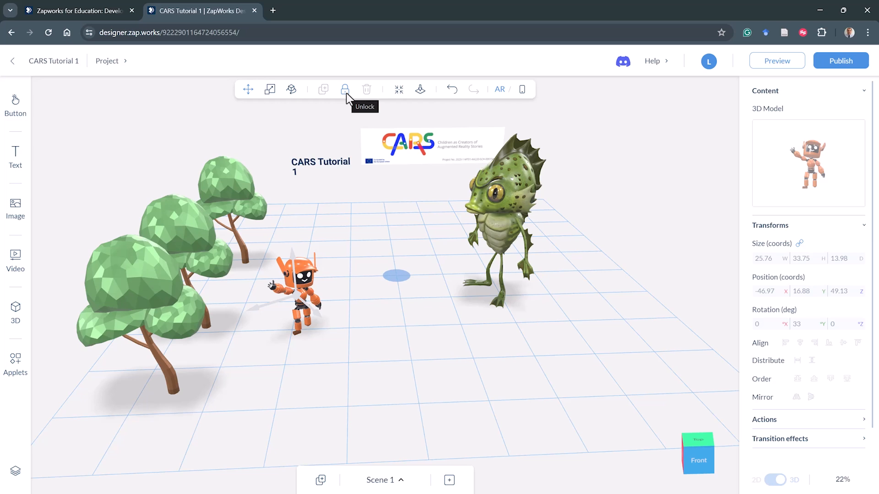
left_click(346, 91)
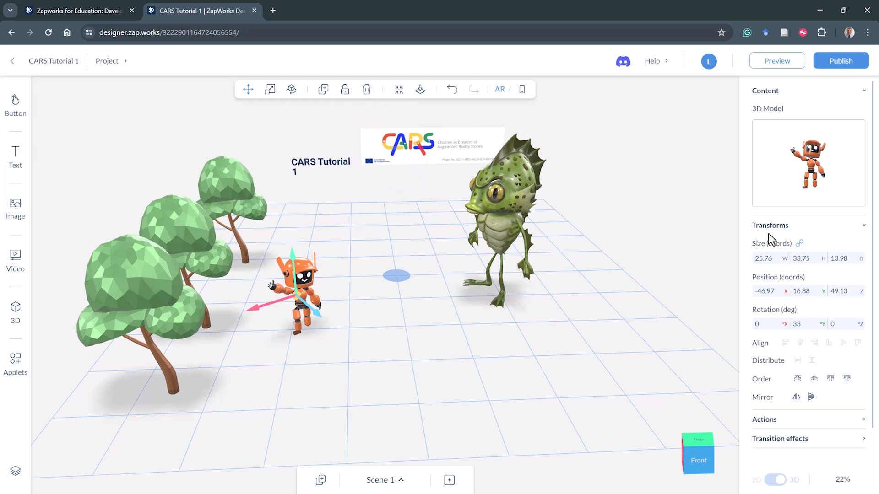
key("F10")
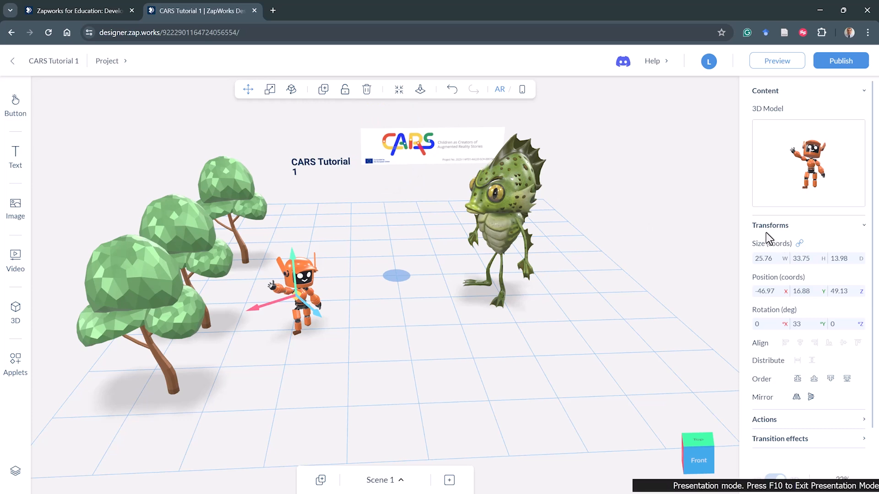
mouse_move(760, 231)
left_mouse_down()
mouse_move(747, 314)
mouse_move(758, 337)
mouse_move(795, 336)
left_mouse_up()
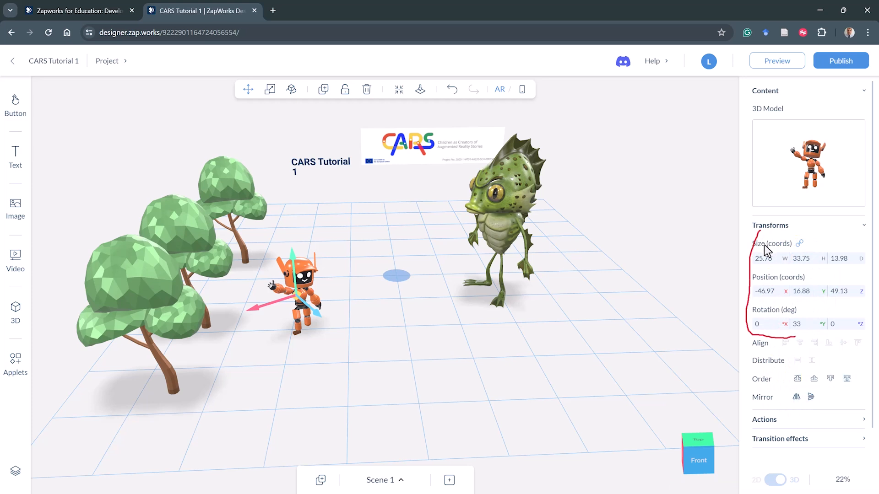
left_click_drag(758, 232, 782, 232)
key("Escape")
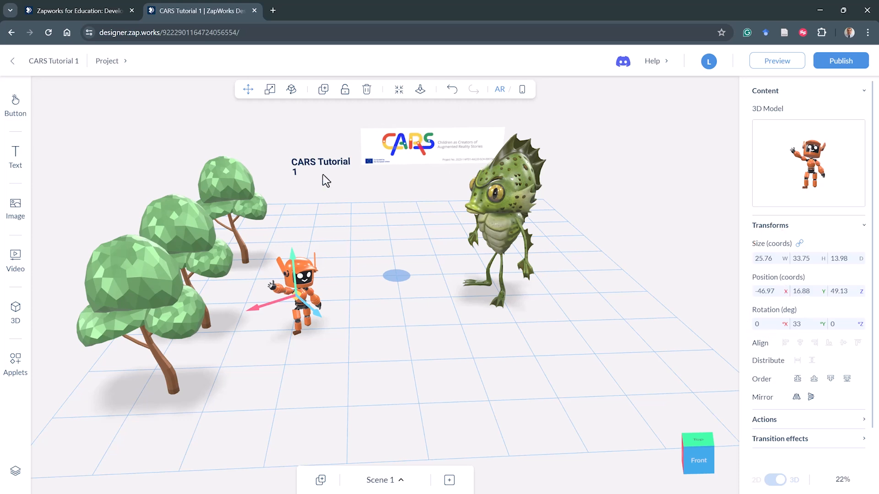
- Lock the robot and try to move, scale and rotate it
left_click(344, 89)
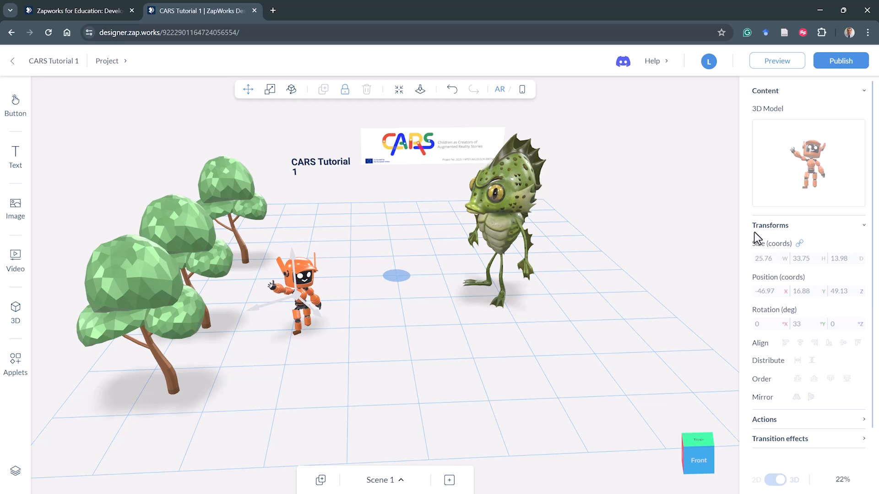
key("F10")
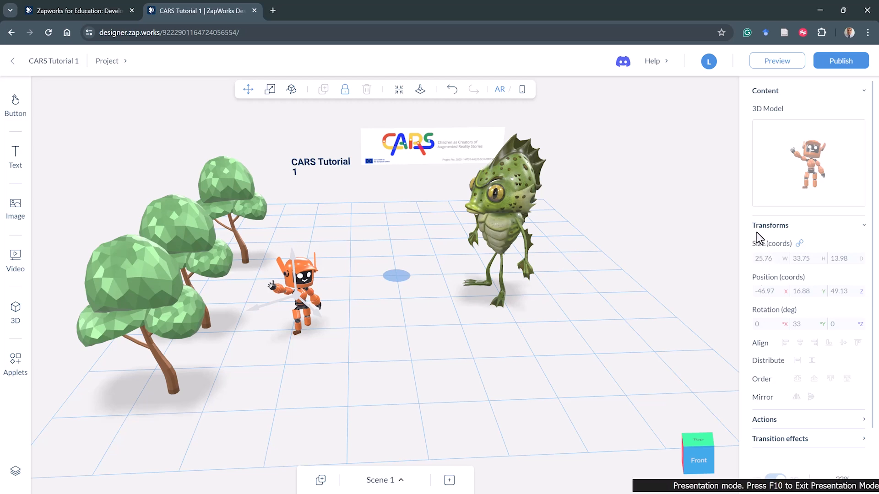
mouse_move(758, 232)
left_mouse_down()
mouse_move(746, 236)
mouse_move(748, 323)
mouse_move(759, 335)
left_mouse_up()
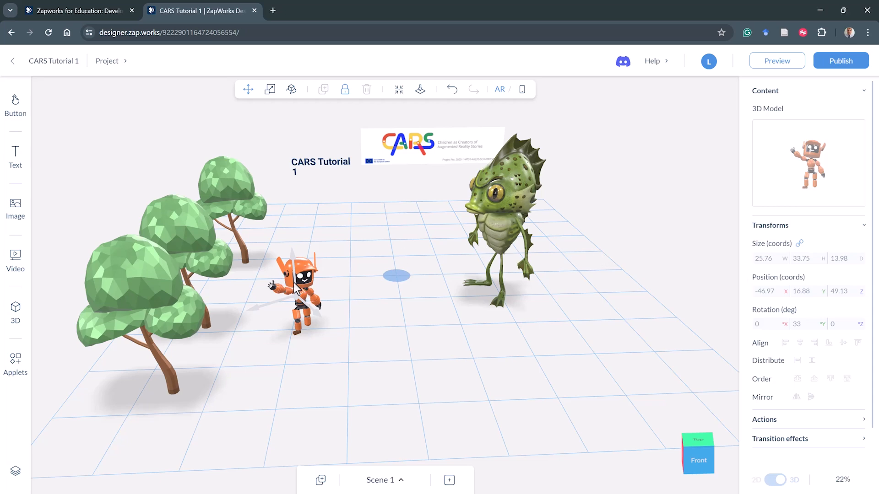
mouse_move(294, 256)
left_mouse_down()
mouse_move(295, 238)
mouse_move(290, 261)
left_mouse_up()
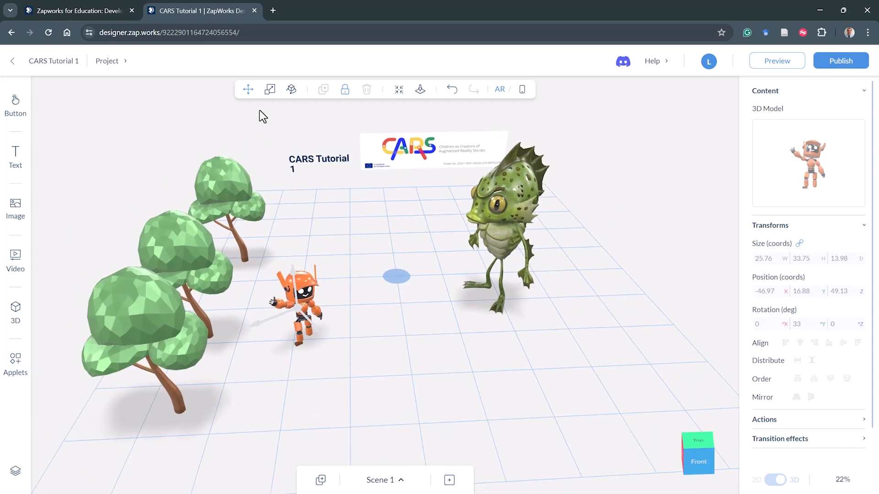
left_click(272, 93)
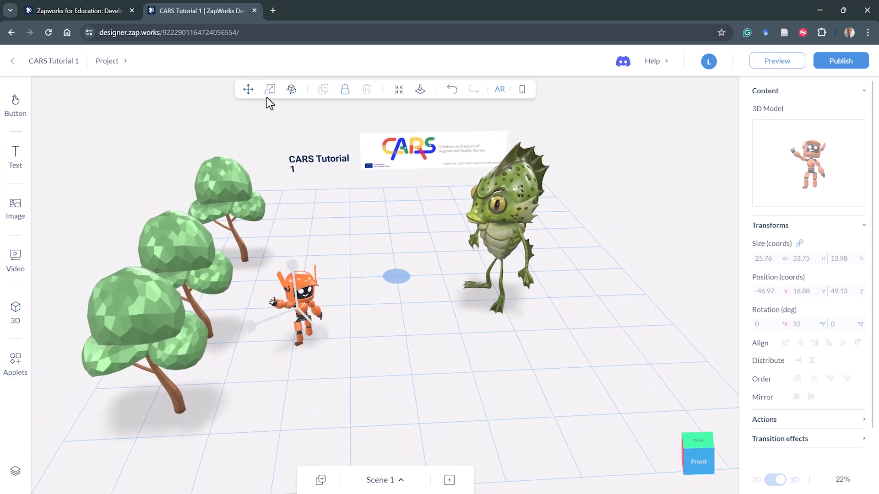
left_click(292, 89)
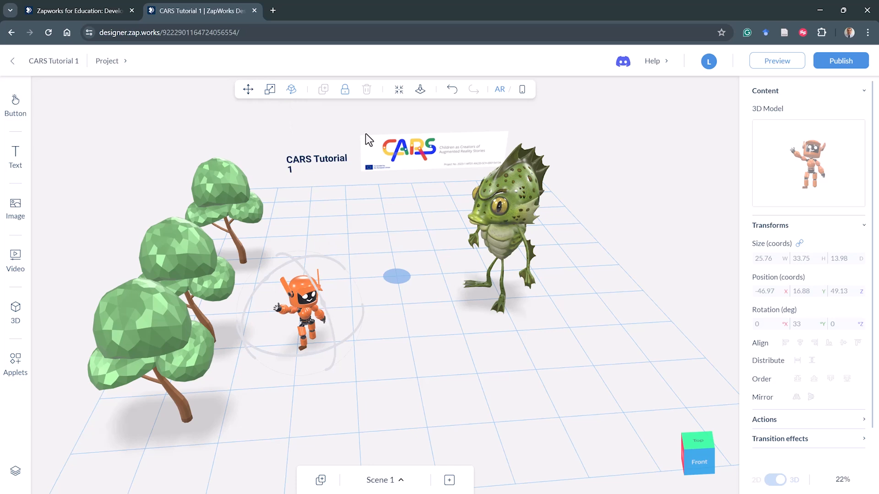
- Unlock the robot so it can be edited again
left_click(348, 90)
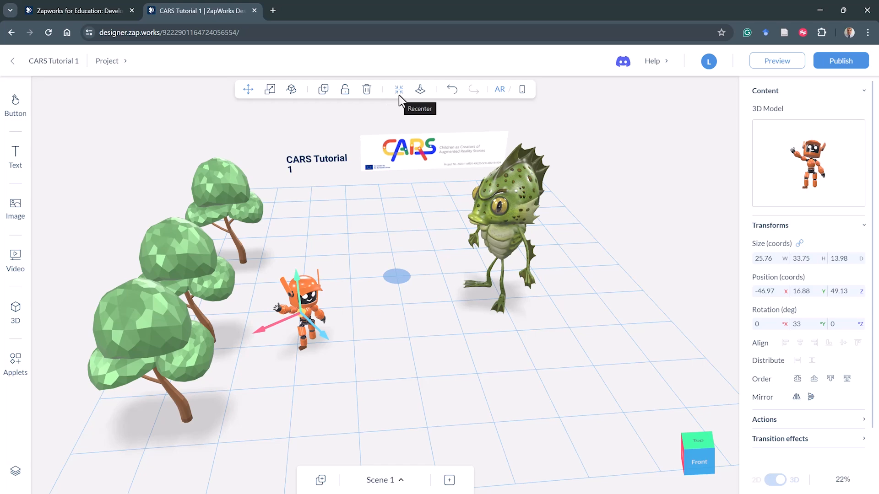
left_click_drag(400, 205, 444, 203)
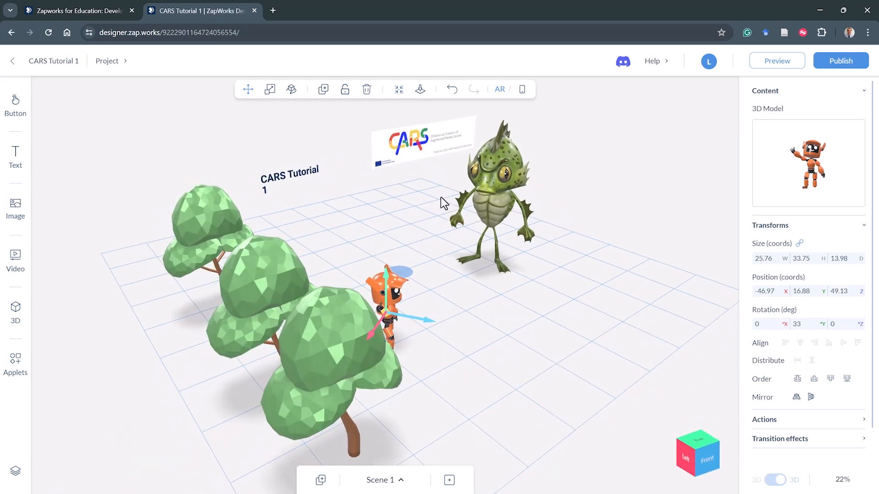
left_click(399, 90)
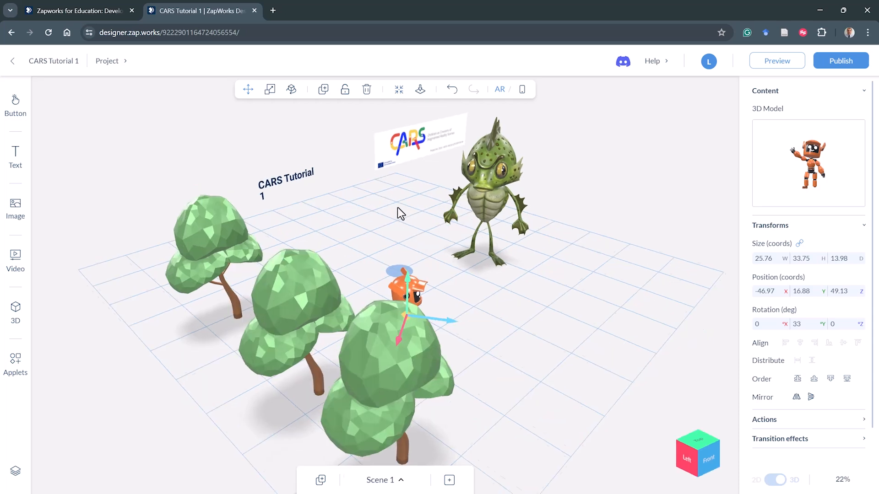
- Move the CARS Tutorial 1 heading left and up to about X -52 and Y 67
mouse_move(396, 205)
left_mouse_down()
mouse_move(366, 203)
mouse_move(385, 216)
left_mouse_up()
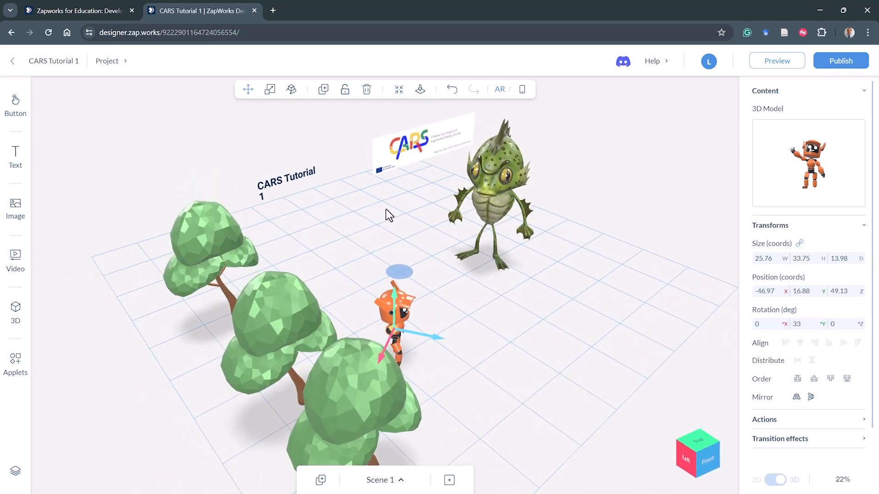
left_click(399, 91)
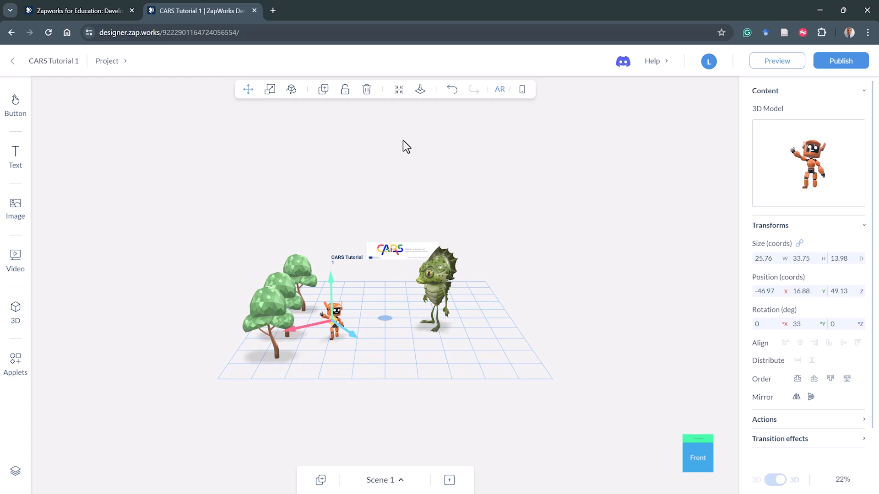
scroll(343, 242, "up", 2)
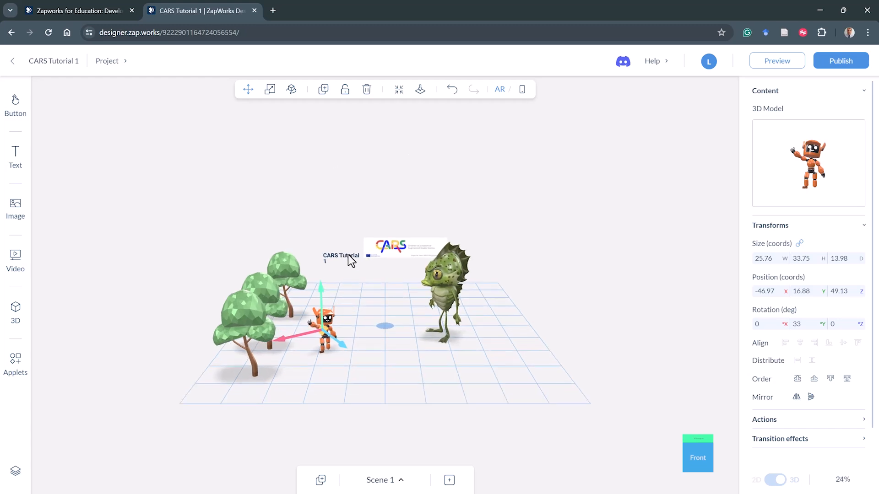
scroll(351, 261, "up", 2)
left_click(335, 254)
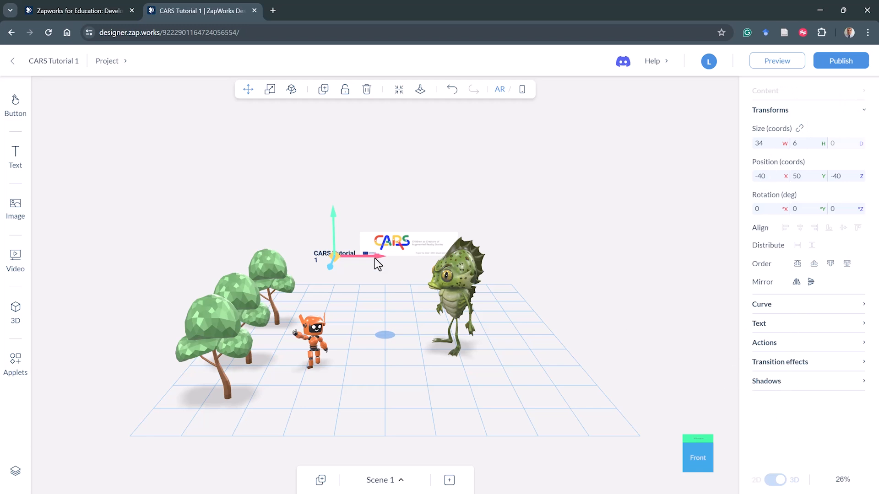
scroll(304, 247, "up", 5)
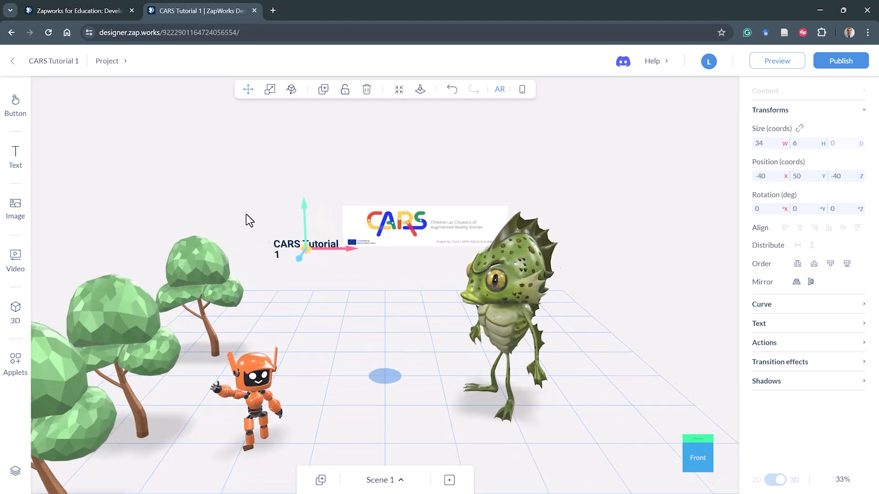
scroll(229, 206, "up", 4)
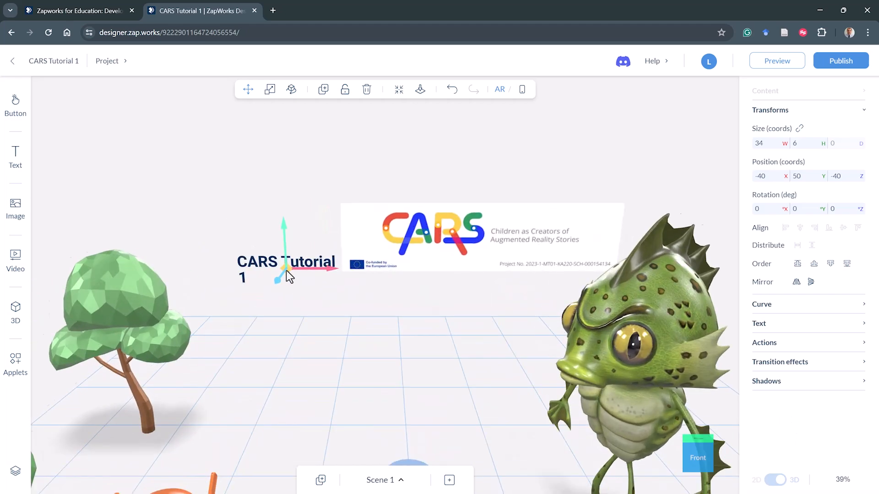
scroll(287, 271, "up", 1)
left_click_drag(319, 267, 278, 262)
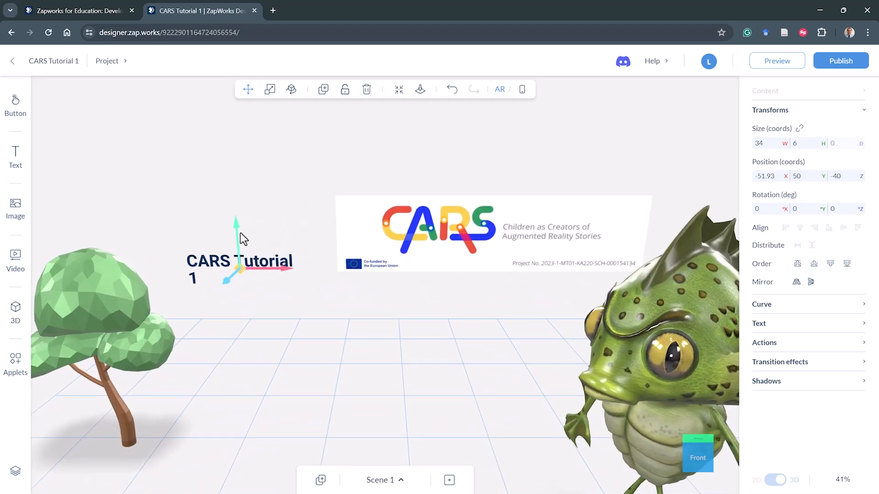
left_click_drag(240, 235, 245, 177)
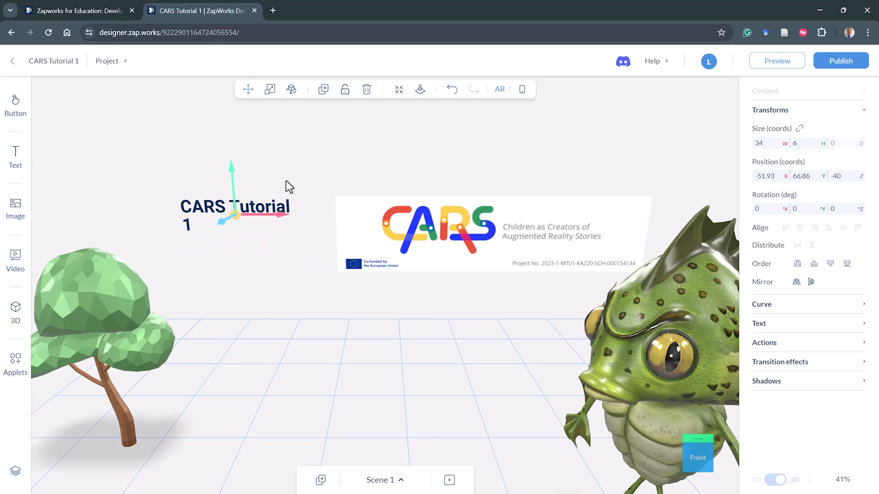
- Change the heading text to "CARS Tutorial 1..."
left_click(783, 326)
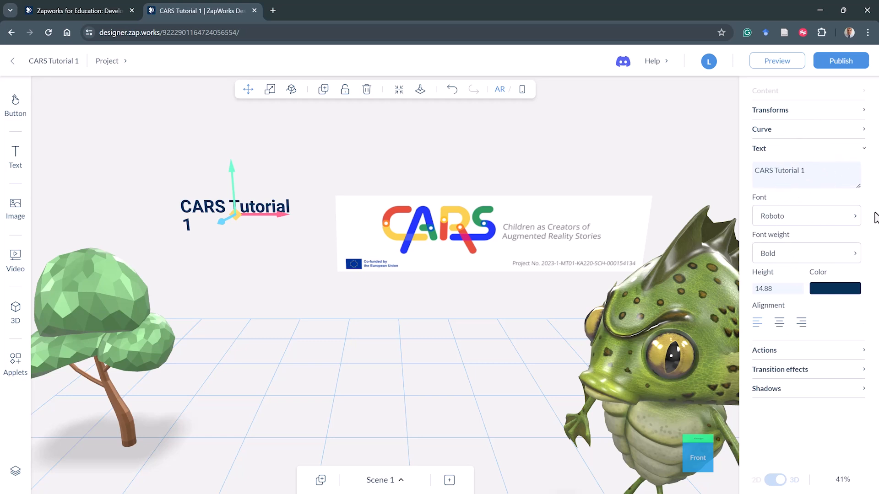
left_click(819, 177)
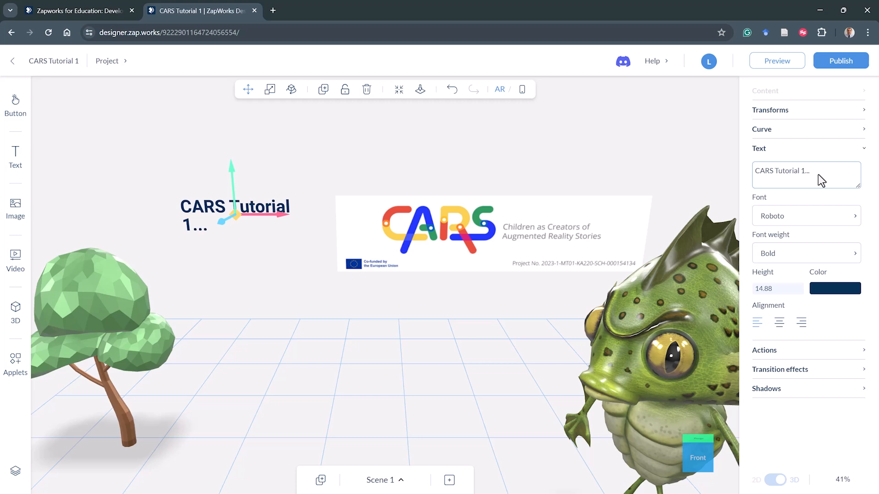
- Set the heading font to Pacifico and its colour to red
left_click(818, 218)
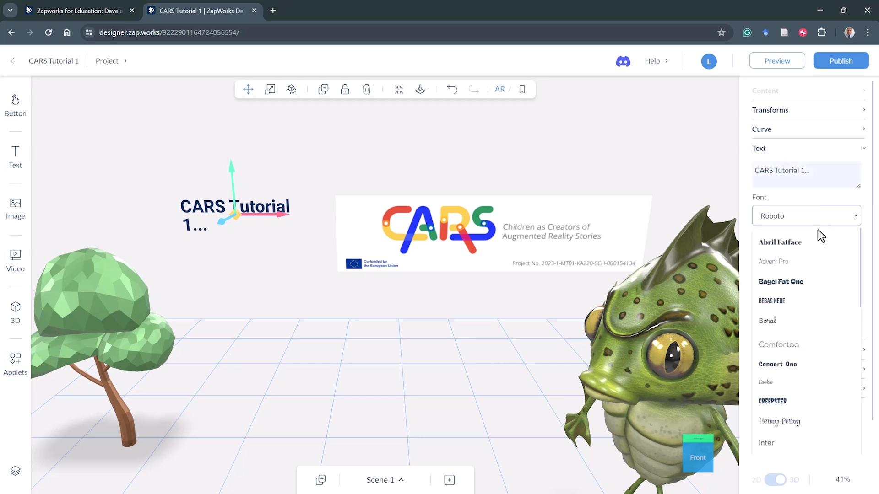
scroll(806, 357, "down", 3)
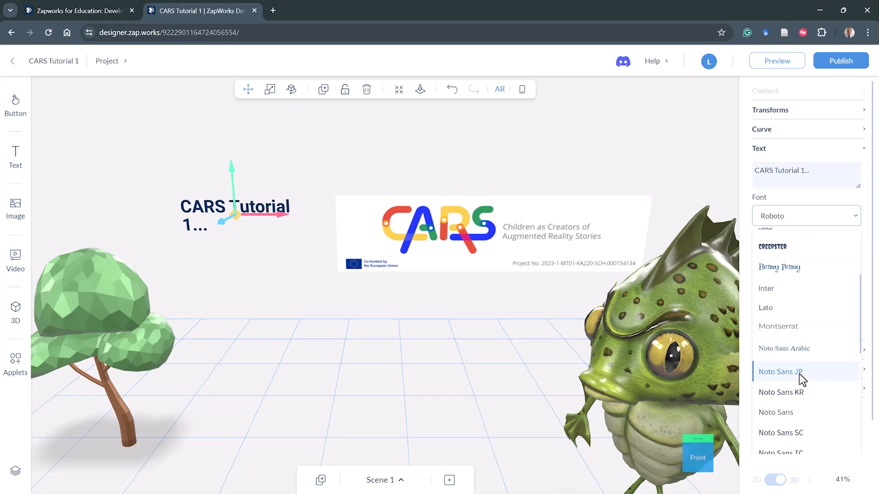
scroll(796, 366, "down", 5)
left_click(788, 371)
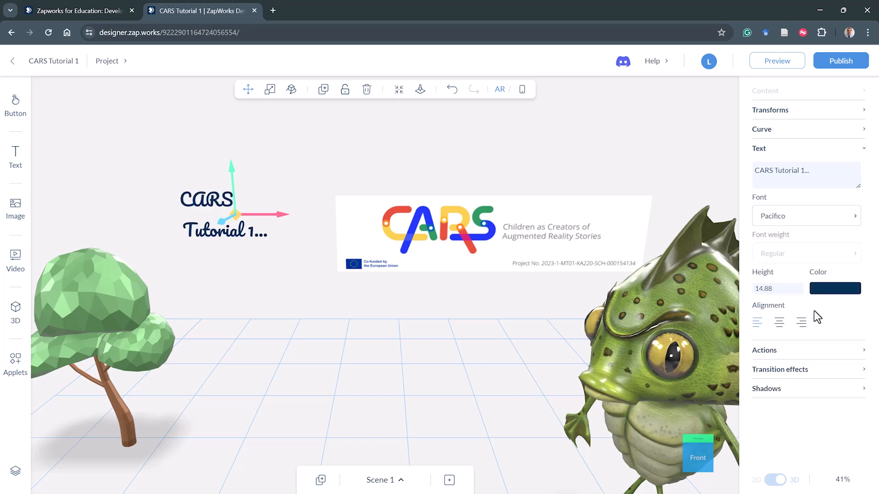
left_click(821, 289)
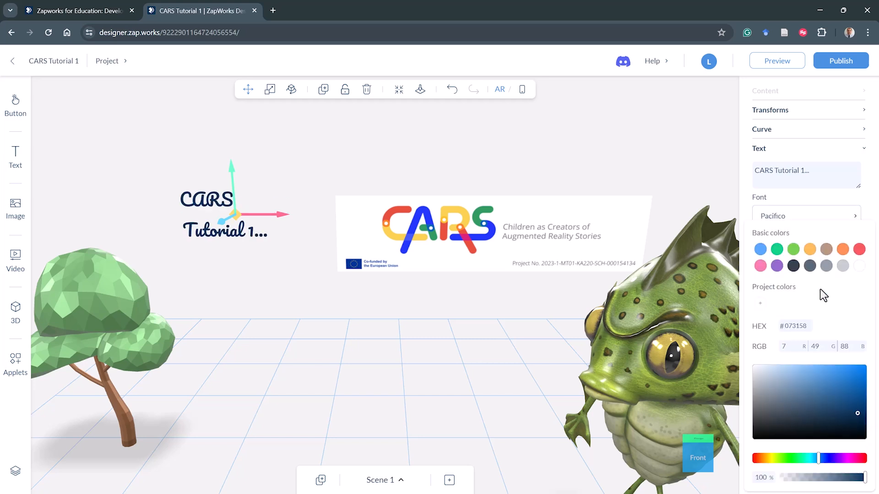
left_click(859, 250)
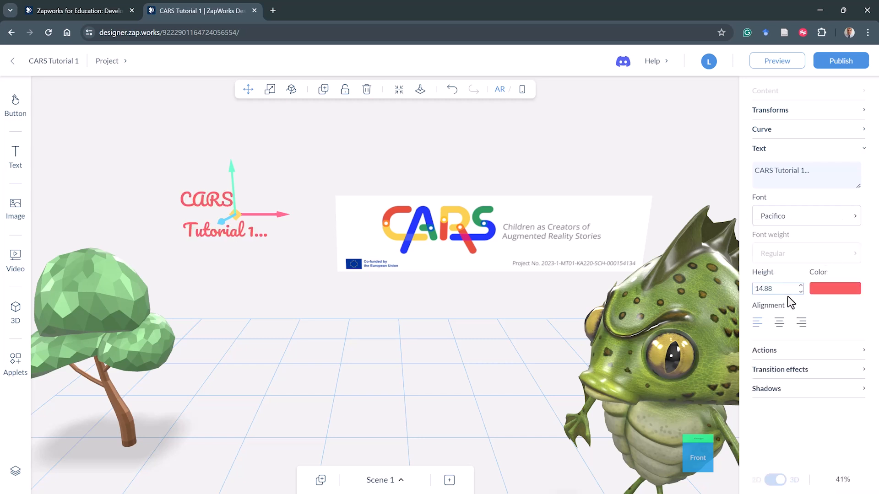
- Widen the heading's text box with the Scale tool so it fits on one line
left_click(270, 91)
left_click_drag(284, 210, 316, 213)
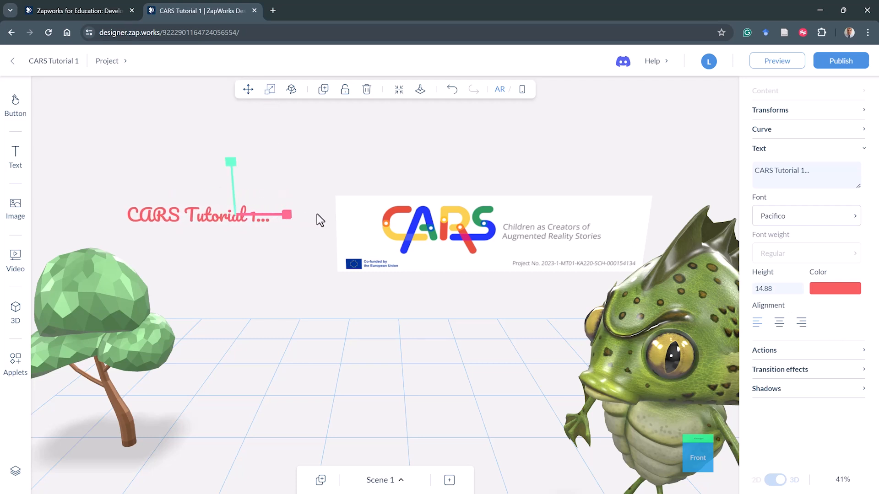
left_click(287, 246)
left_click(246, 212)
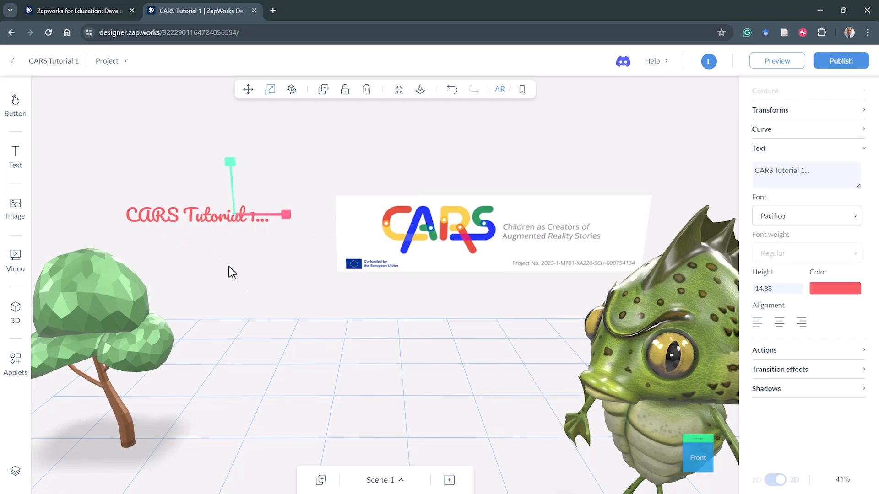
- Raise the monster above the floor, then snap it back down with Drop to floor
left_click_drag(232, 272, 304, 323)
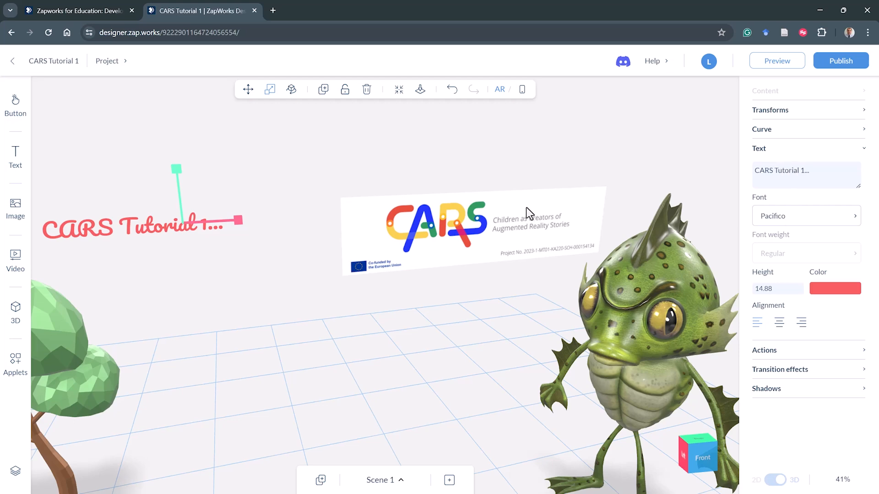
left_click(531, 219)
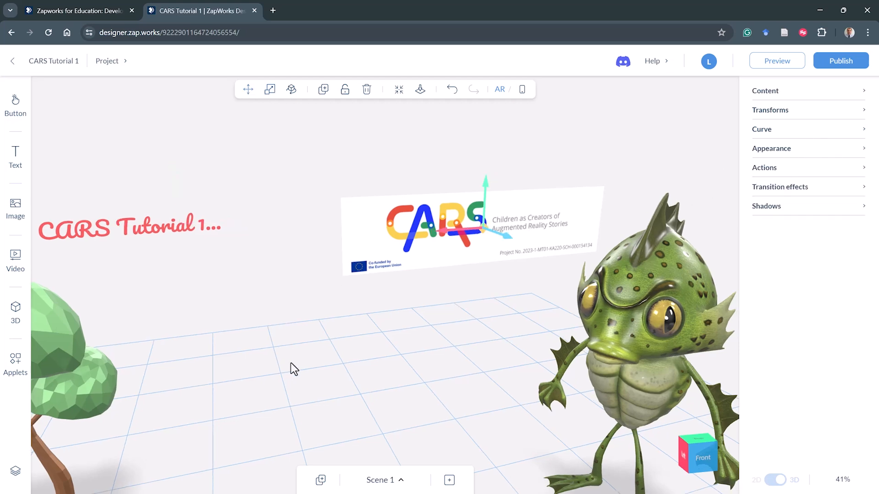
left_click_drag(291, 362, 357, 332)
scroll(361, 339, "down", 3)
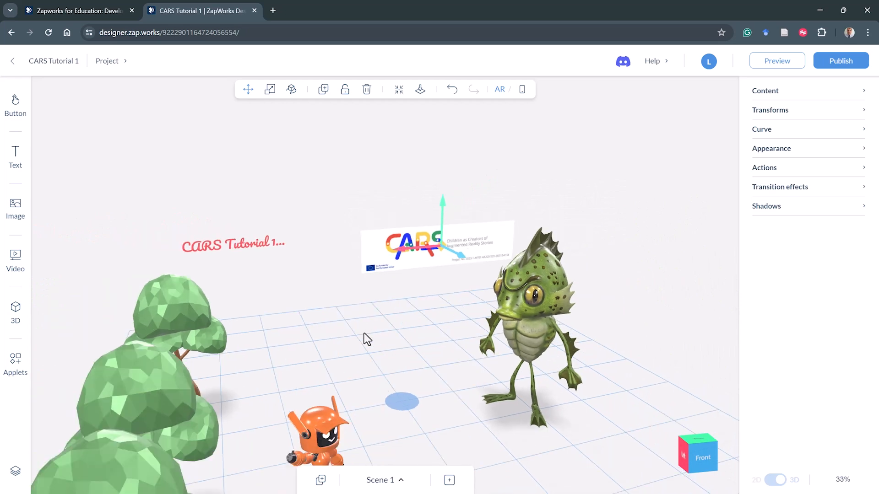
scroll(351, 331, "down", 2)
left_click_drag(351, 327, 348, 329)
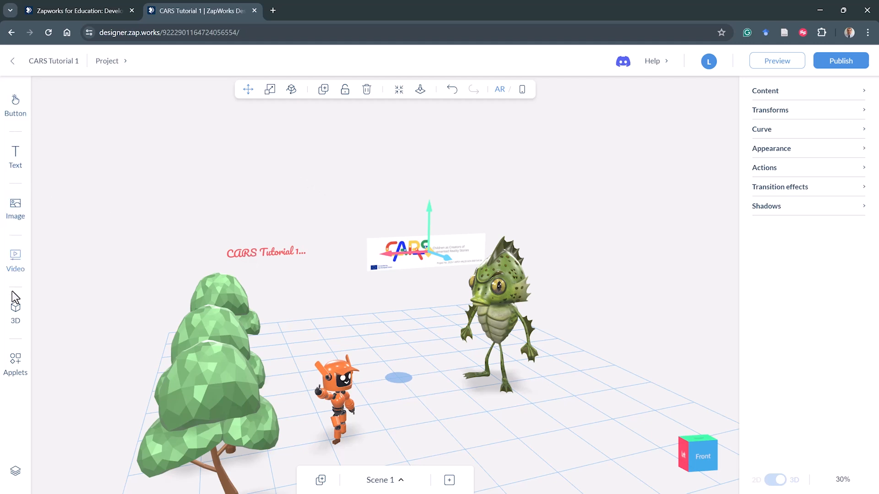
right_click_drag(386, 371, 372, 346)
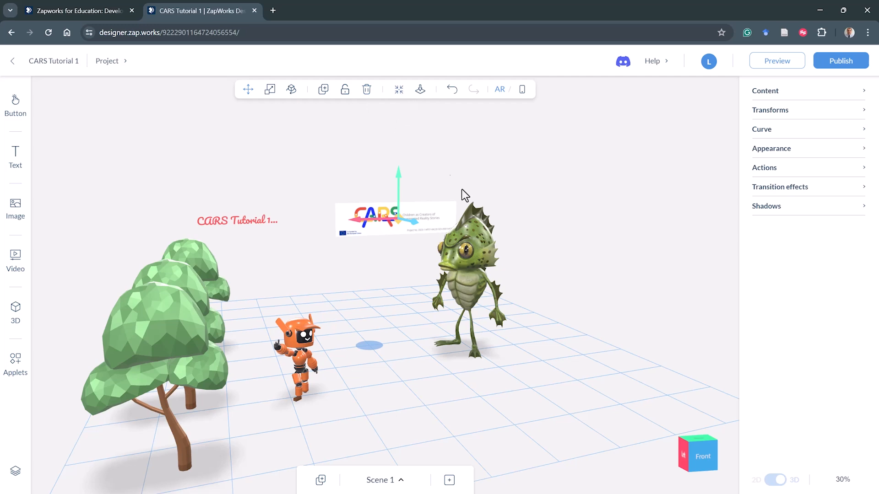
left_click(468, 240)
left_click_drag(469, 238, 472, 162)
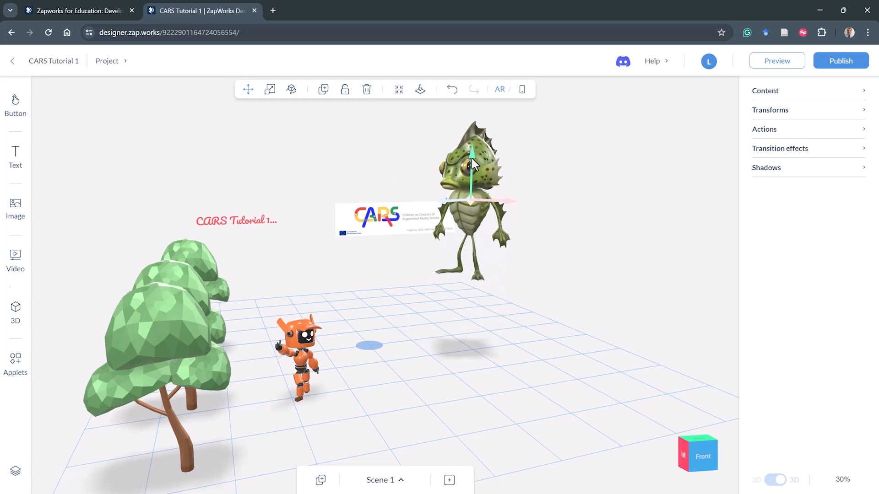
left_click(423, 91)
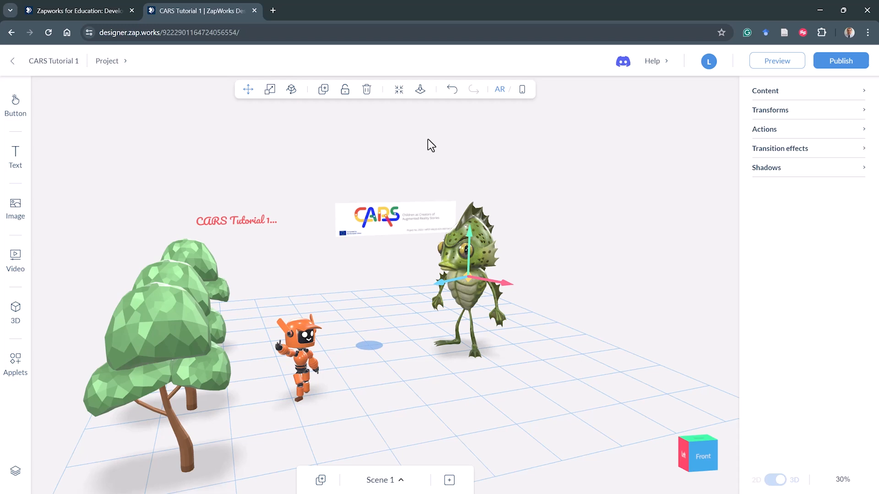
- Lock the monster from the scene objects list
key("F10")
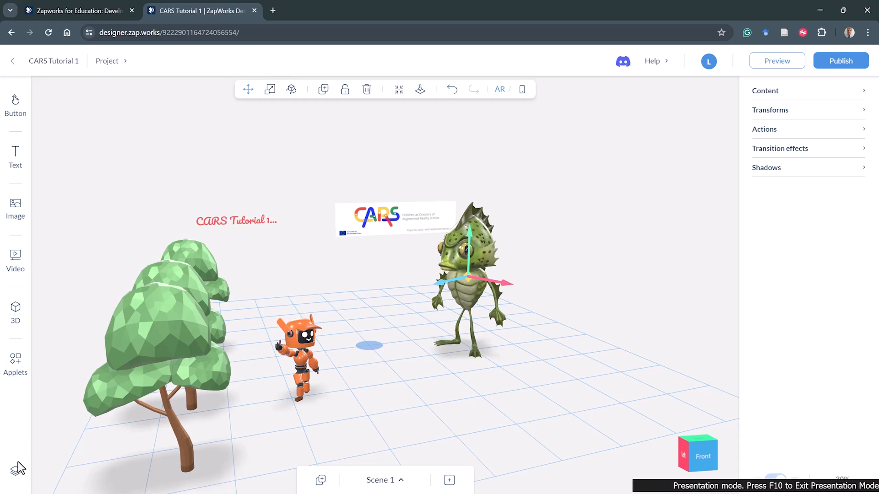
mouse_move(18, 456)
left_mouse_down()
mouse_move(3, 463)
mouse_move(7, 482)
mouse_move(23, 481)
mouse_move(25, 458)
left_mouse_up()
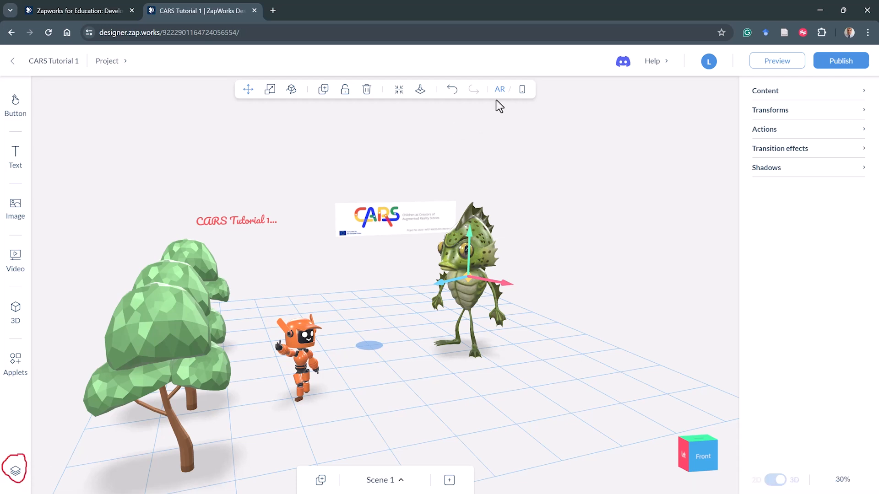
left_click_drag(539, 104, 517, 72)
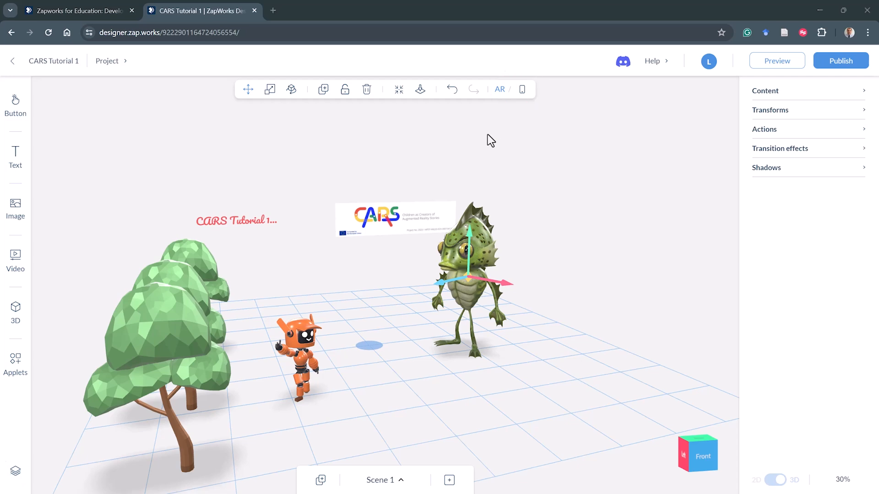
left_click(15, 471)
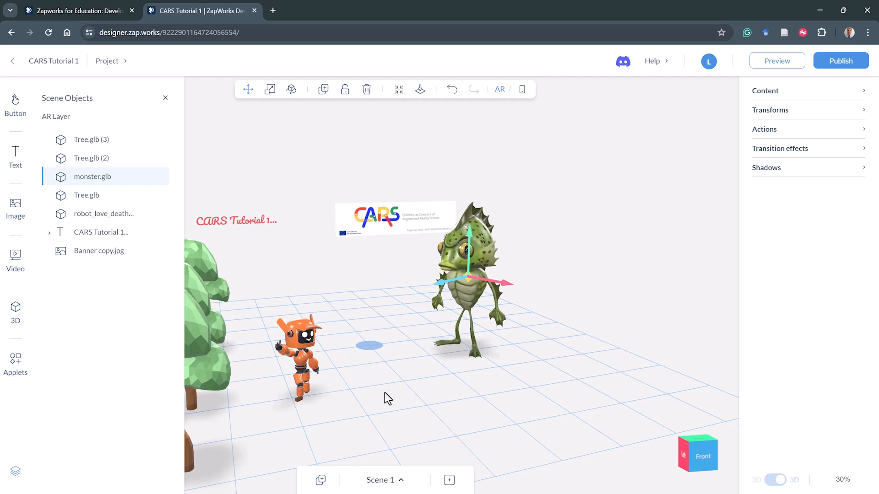
scroll(458, 379, "down", 5)
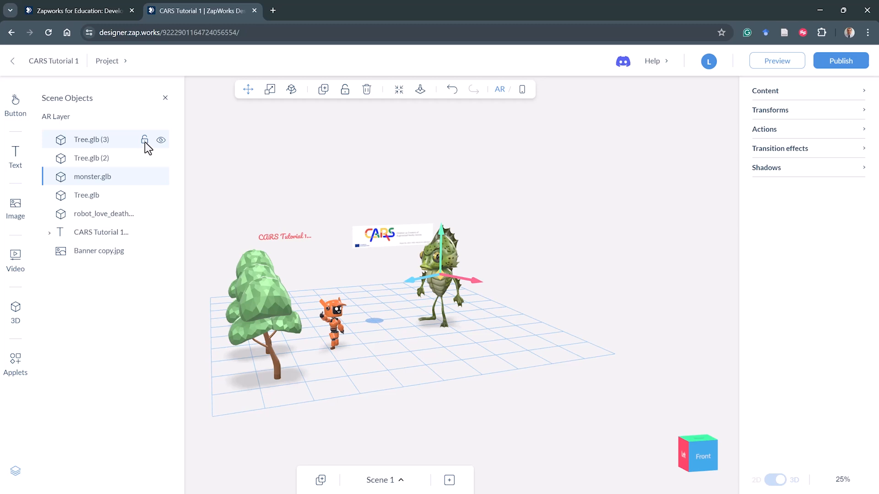
left_click(144, 142)
left_click(145, 178)
left_click(145, 177)
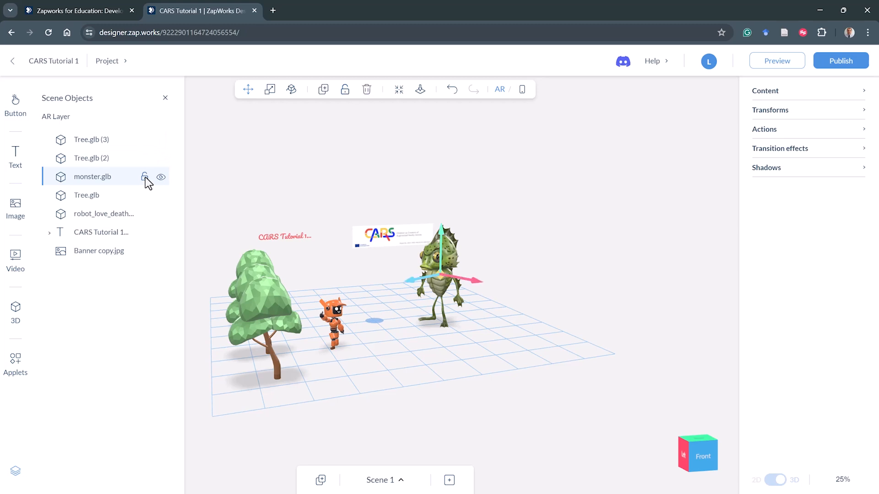
left_click(144, 177)
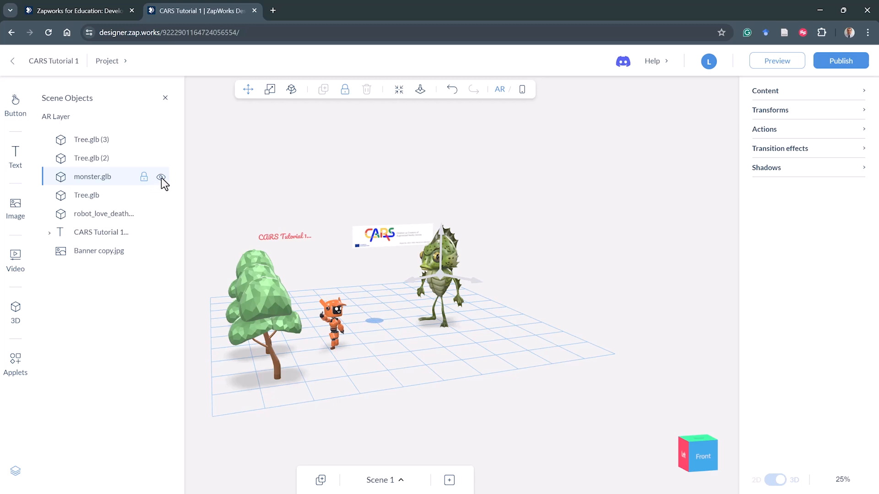
- Hide the monster from the scene objects list and show it again
left_click(161, 177)
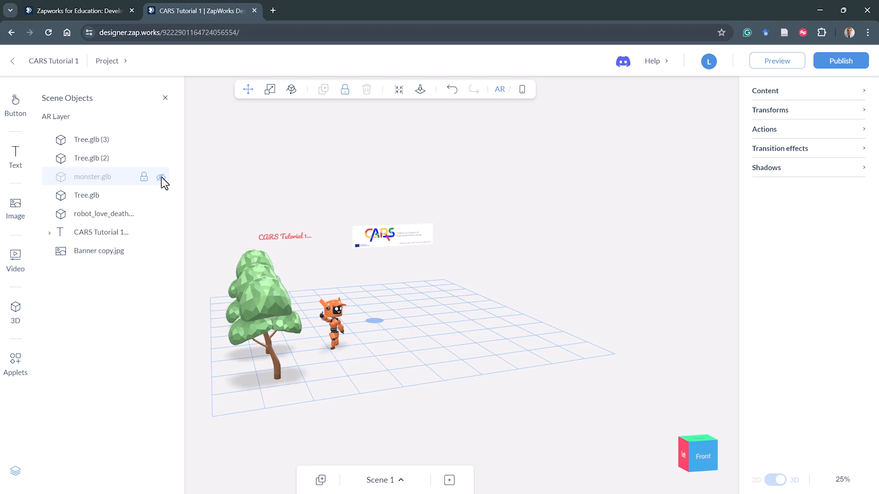
left_click(161, 177)
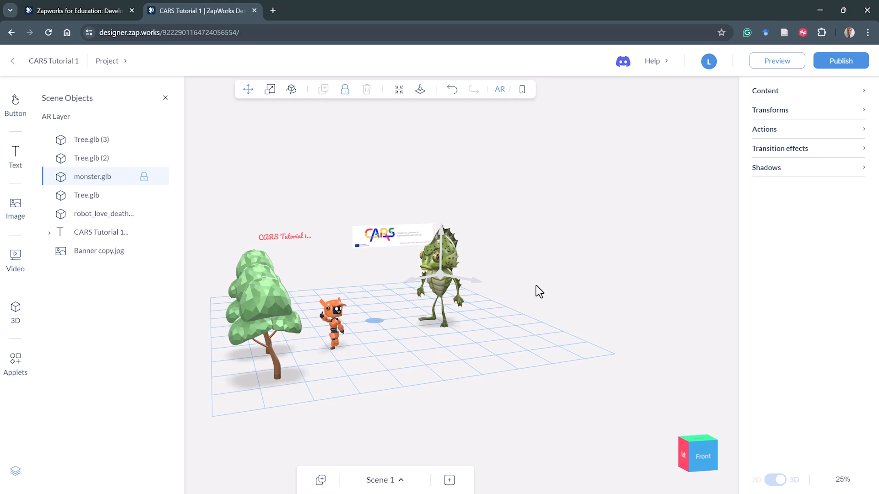
- Switch to the phone preview and set the device to Pixel 6a
left_click(522, 89)
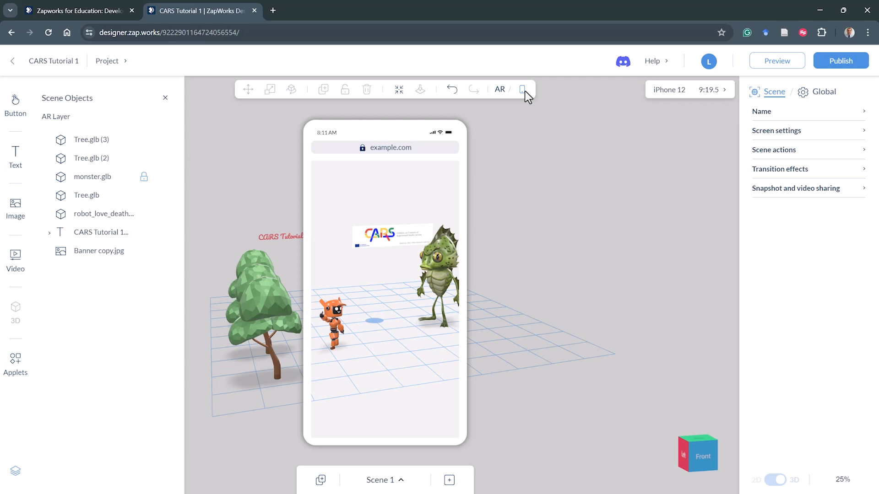
left_click(707, 92)
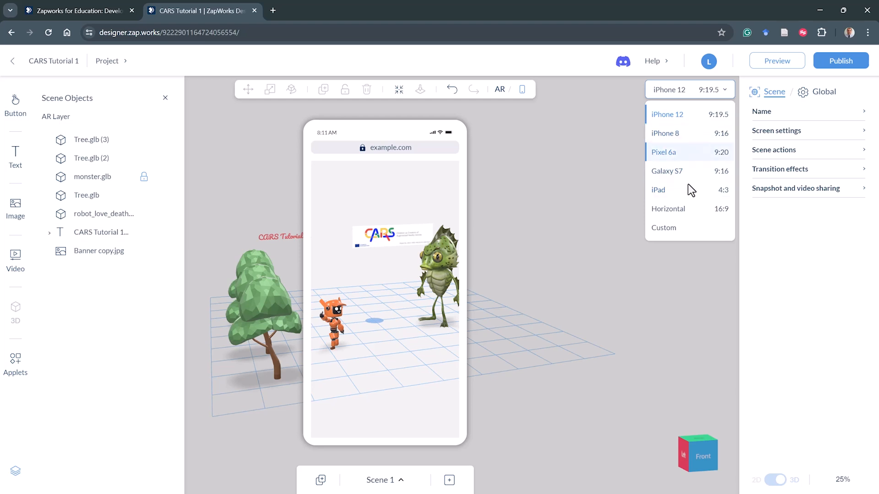
left_click(690, 158)
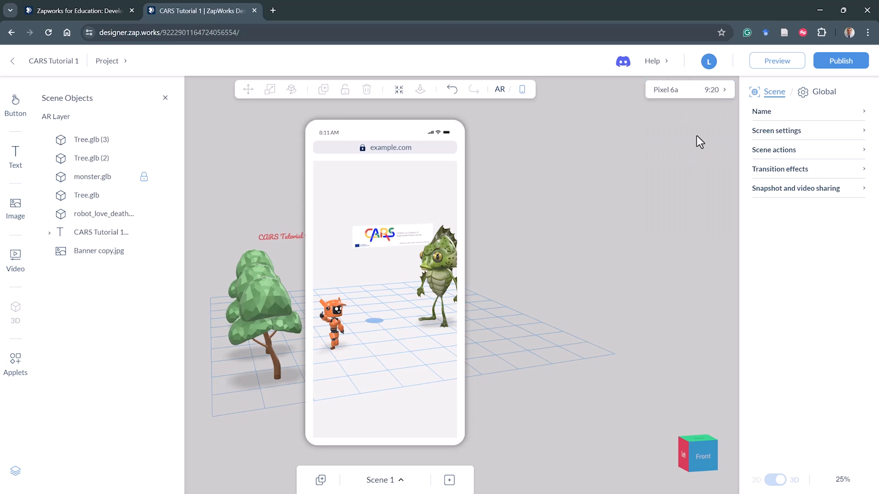
- Switch the preview device to Galaxy S7 and then to iPad
left_click(711, 91)
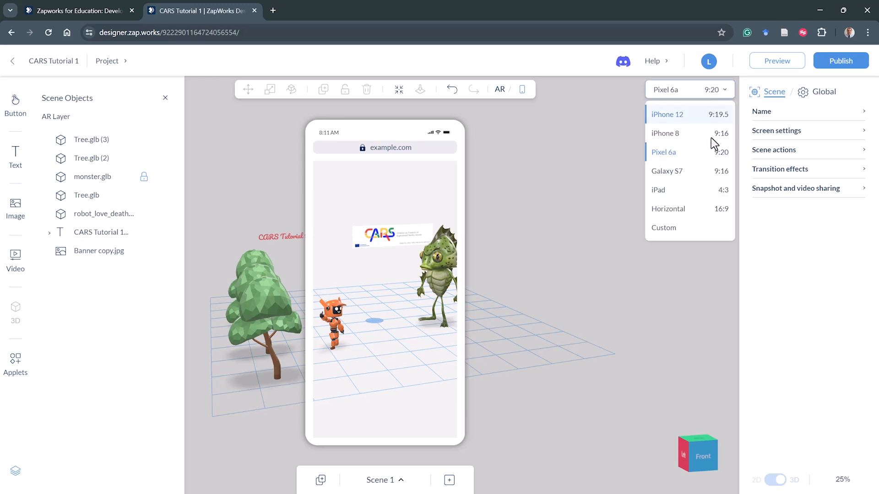
left_click(711, 172)
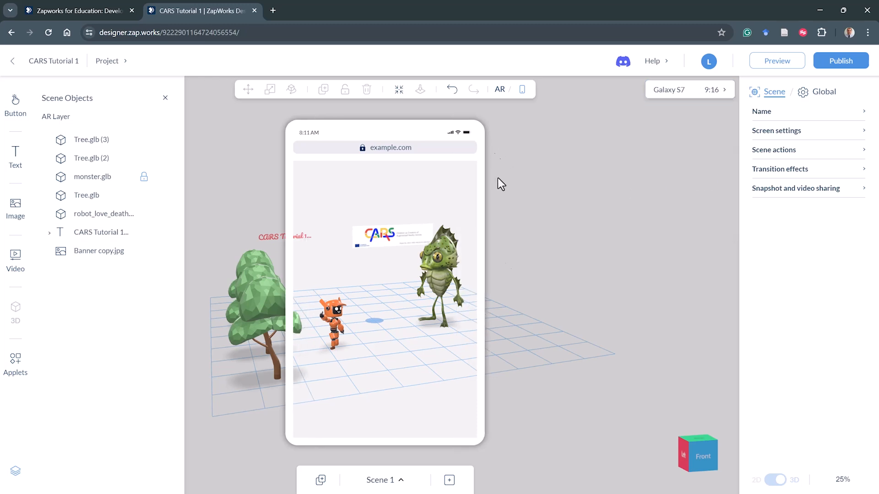
left_click(708, 93)
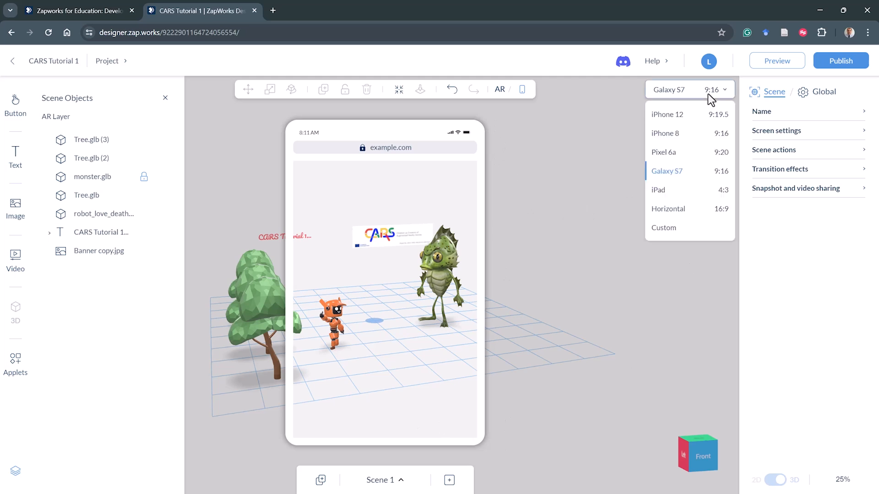
left_click(701, 190)
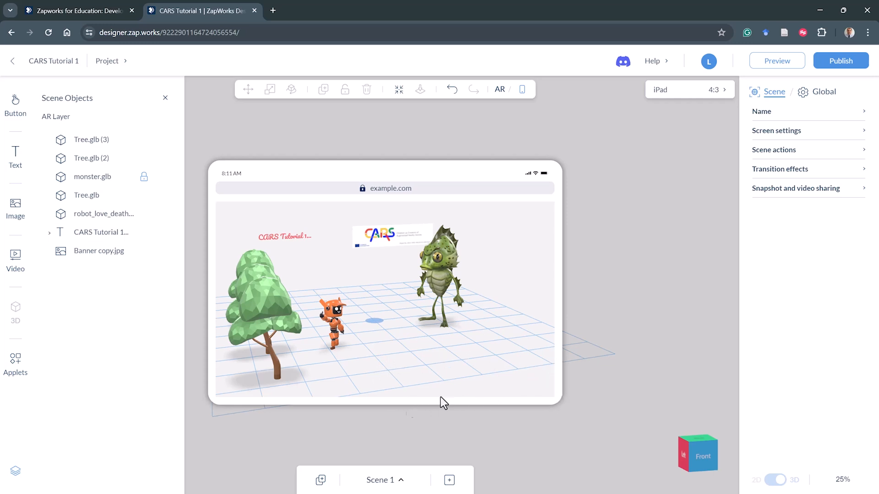
- Open the scene list, view Scene 2, and return to Scene 1
left_click(384, 480)
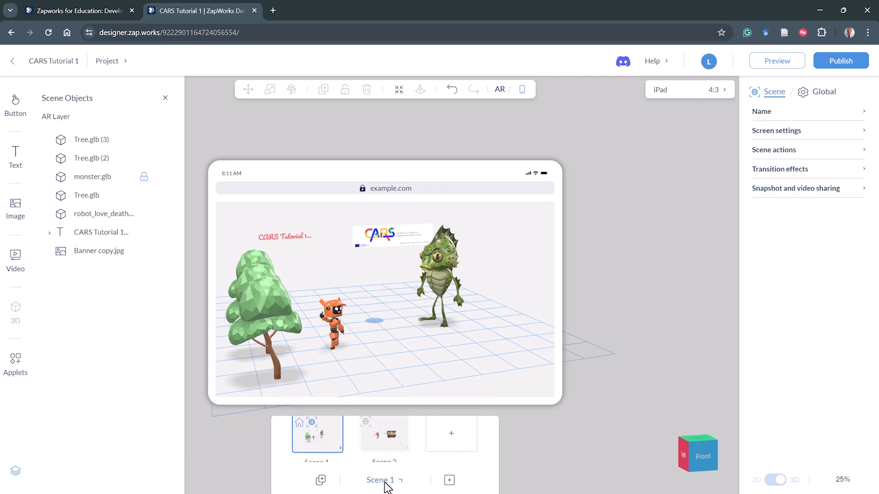
left_click(387, 440)
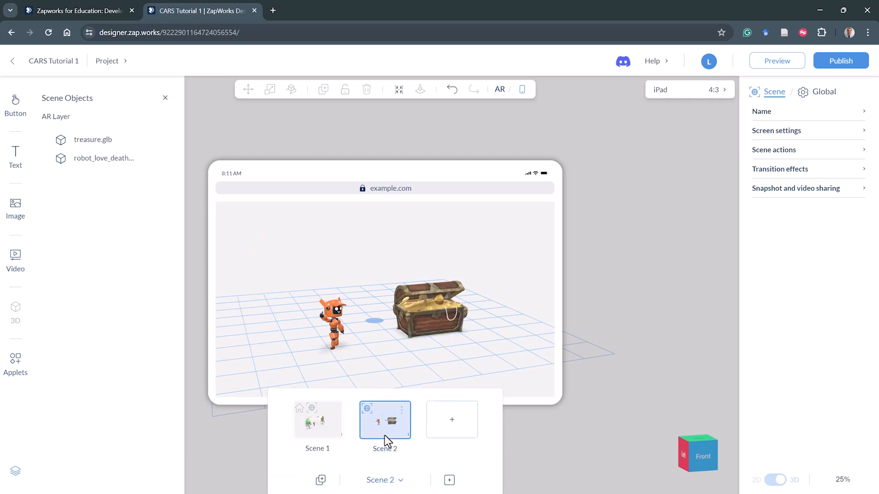
left_click(325, 424)
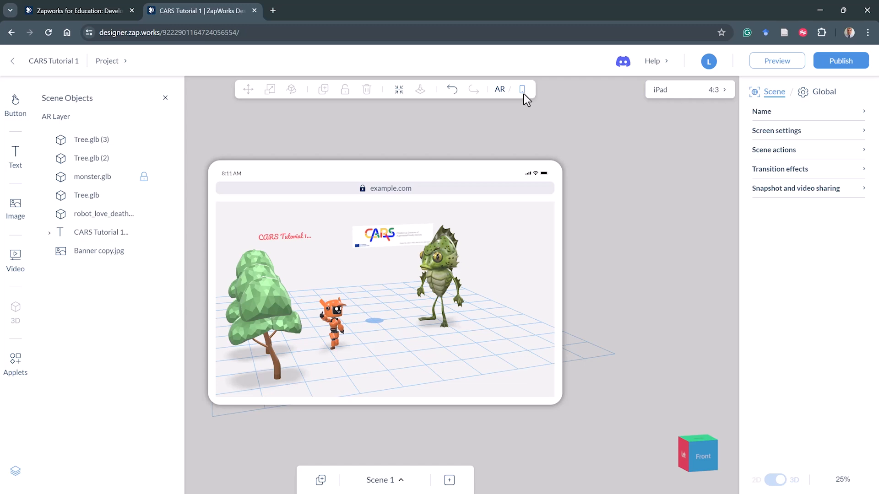
- Set the preview device to iPhone 8
left_click(672, 97)
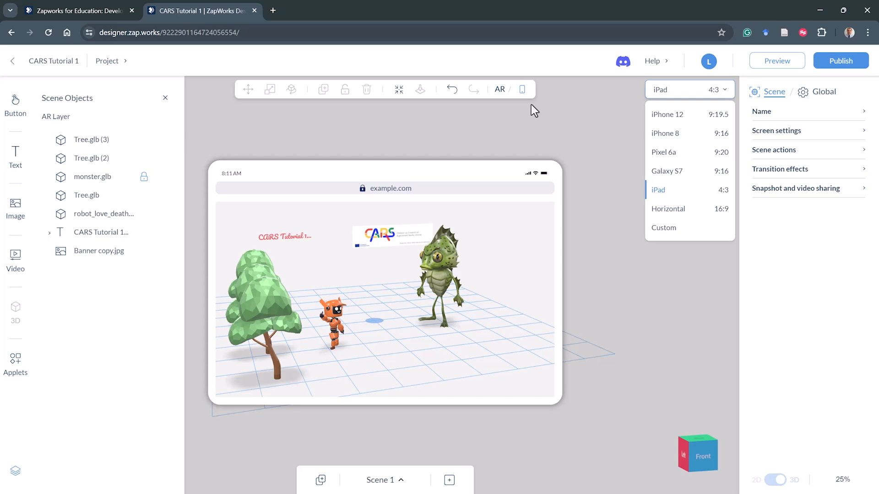
left_click(602, 126)
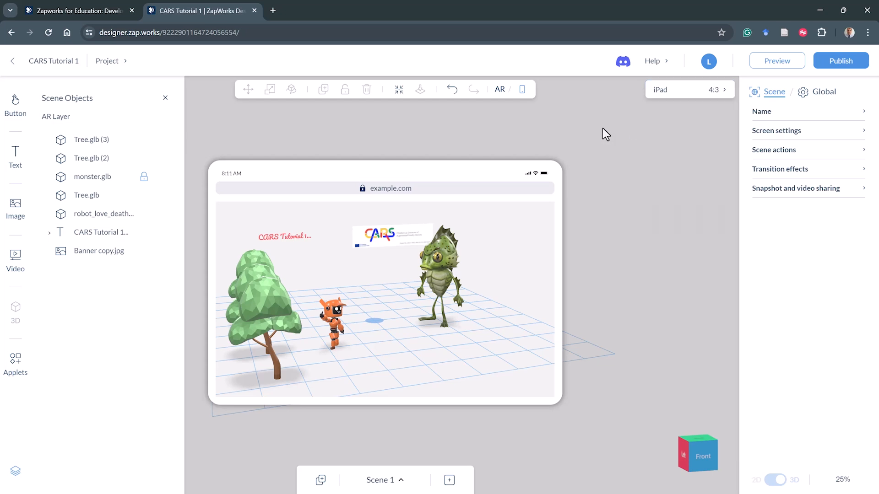
left_click(701, 93)
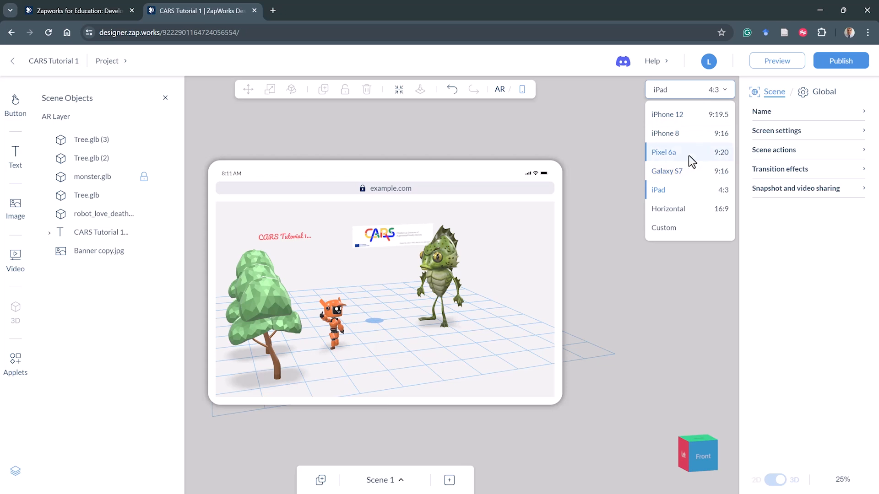
left_click(690, 137)
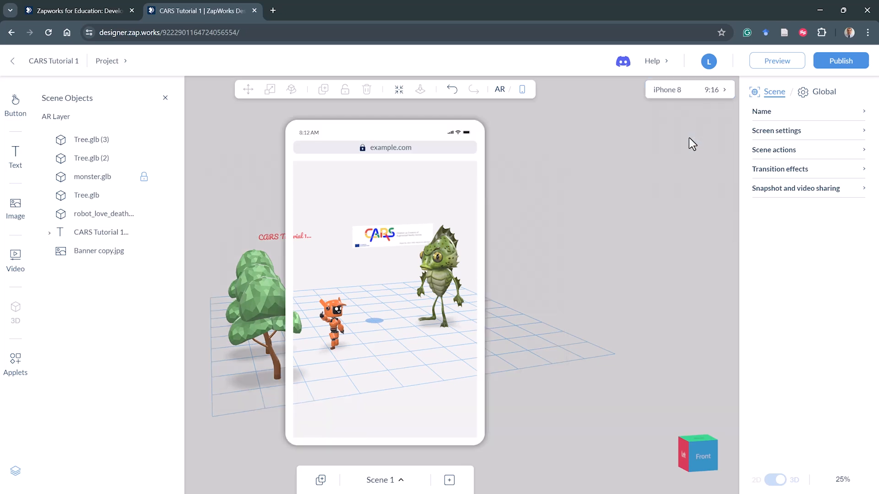
- Add a basic button near the bottom of the phone screen and change its label to Next
left_click(21, 105)
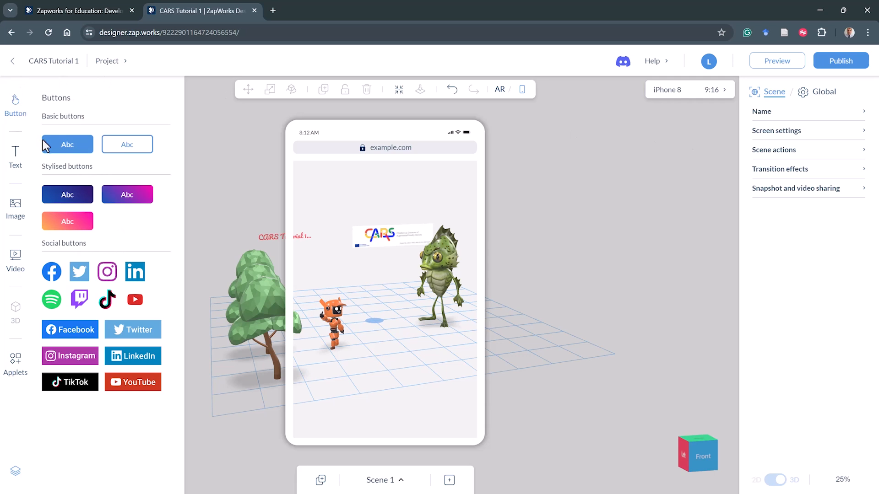
left_click_drag(60, 147, 381, 423)
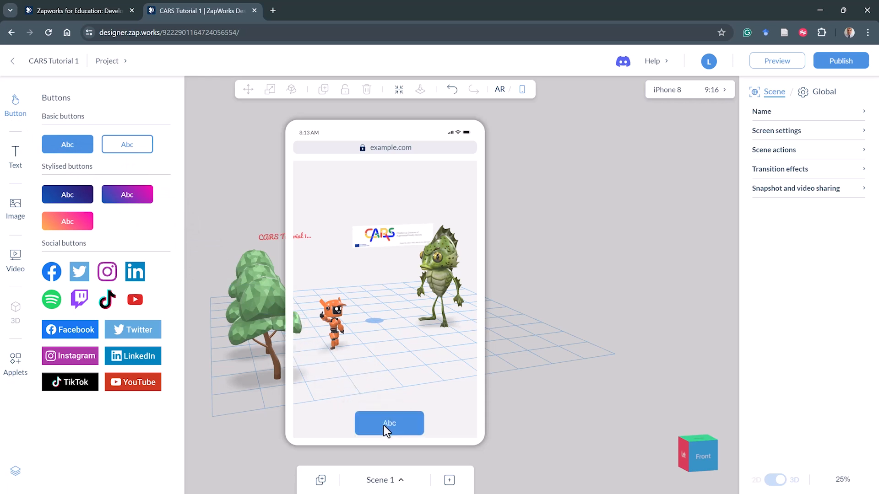
left_click_drag(383, 428, 385, 405)
double_click(429, 419)
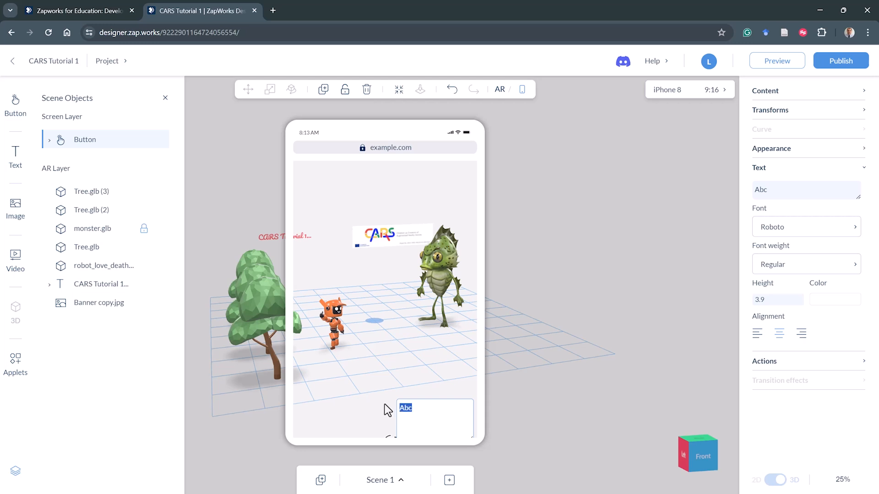
key("BackSpace")
type("Next")
key("Escape")
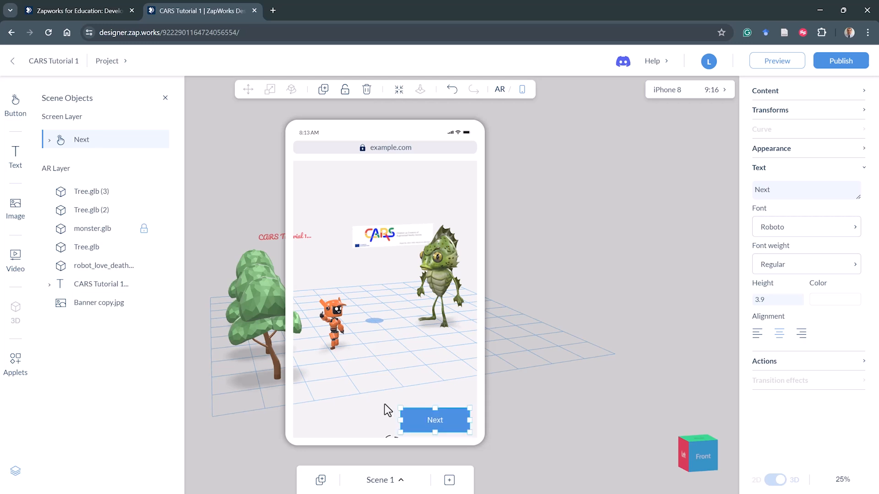
- Move the Next button into the bottom-right corner and anchor it to the Right Bottom screen edge
left_click_drag(400, 409, 416, 414)
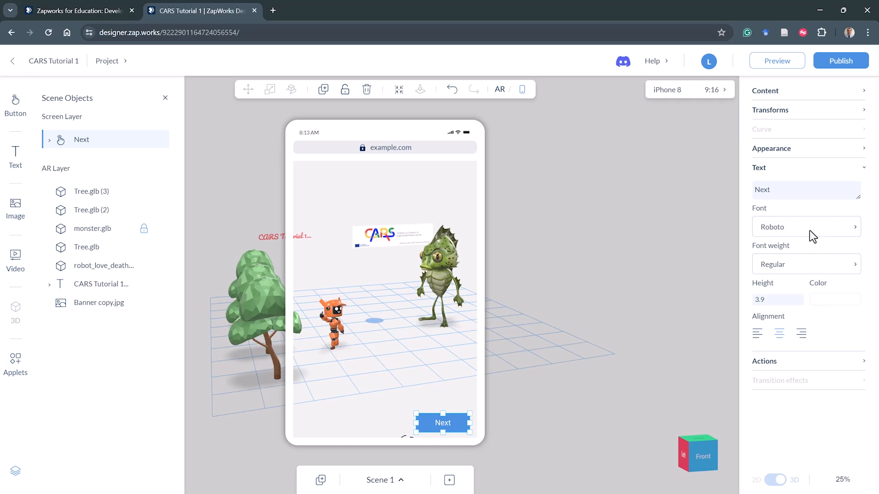
left_click(864, 112)
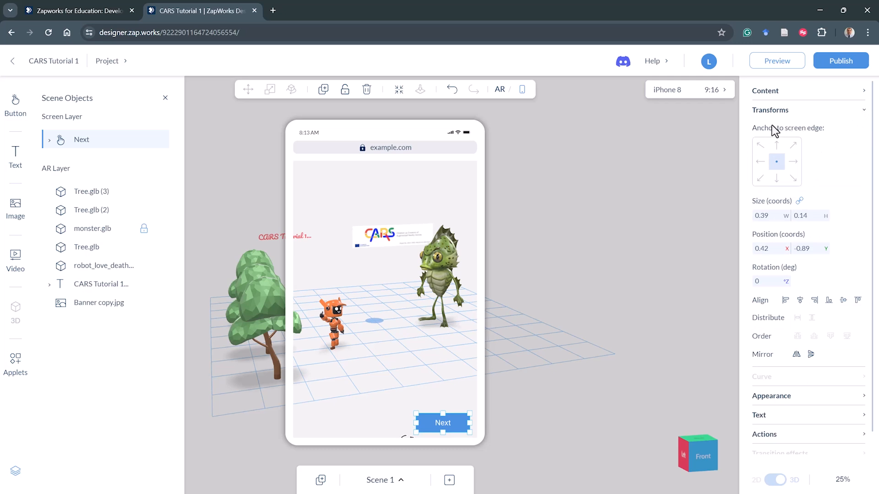
key("F10")
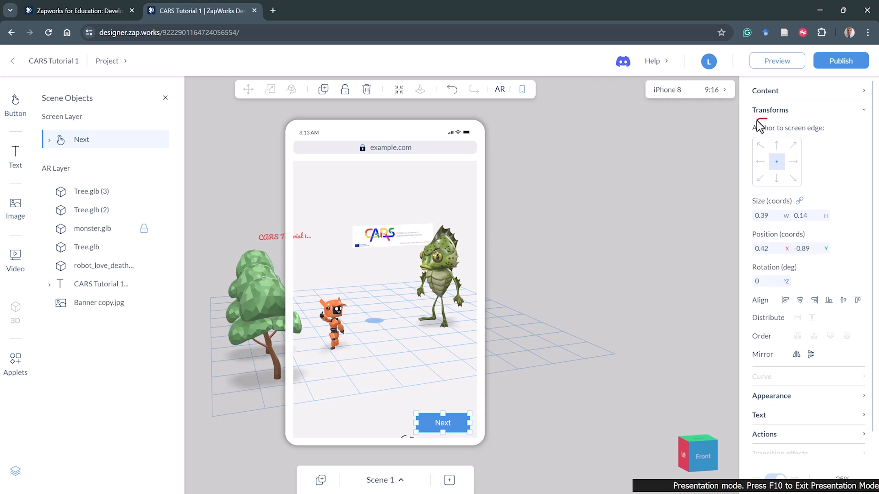
left_click_drag(756, 120, 745, 145)
left_click_drag(747, 185, 787, 191)
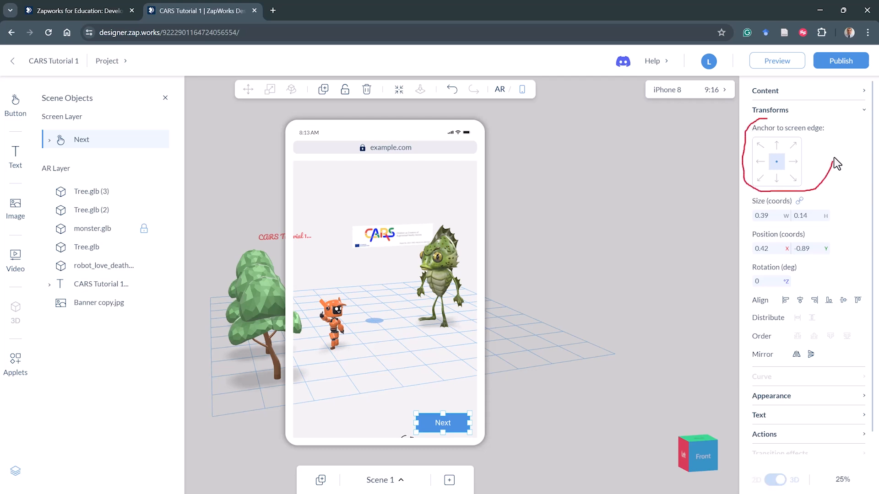
left_click_drag(837, 164, 823, 120)
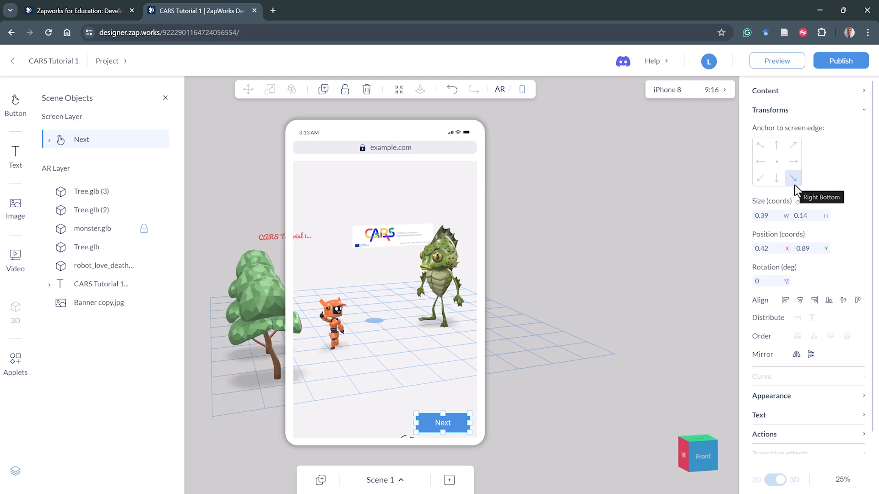
- Switch the preview device to iPad and back to iPhone 8 to check the button's placement
left_click(713, 94)
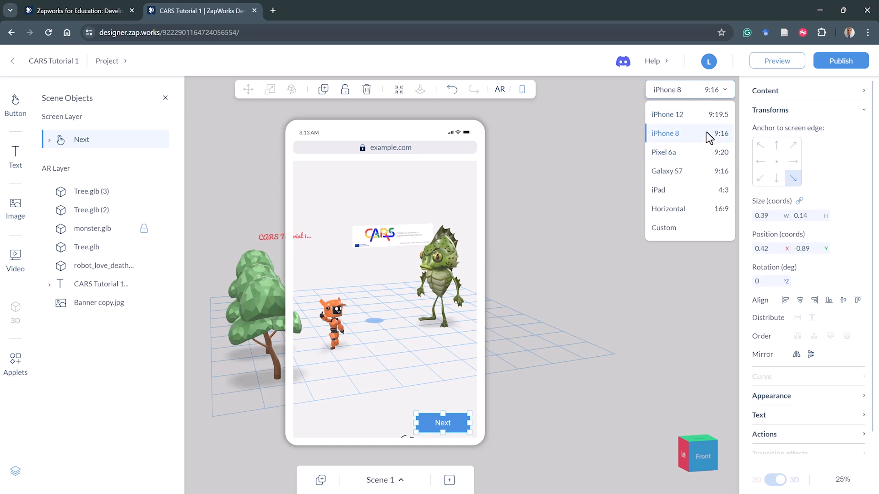
left_click(701, 186)
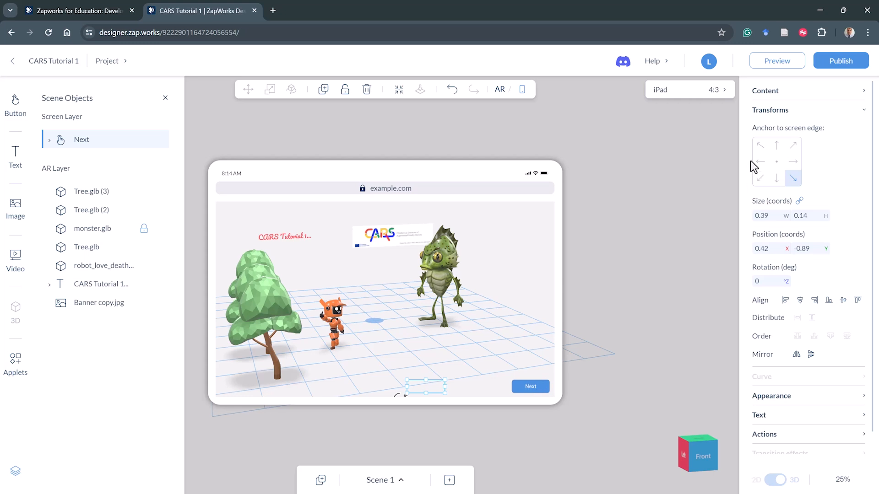
left_click(719, 92)
left_click(694, 132)
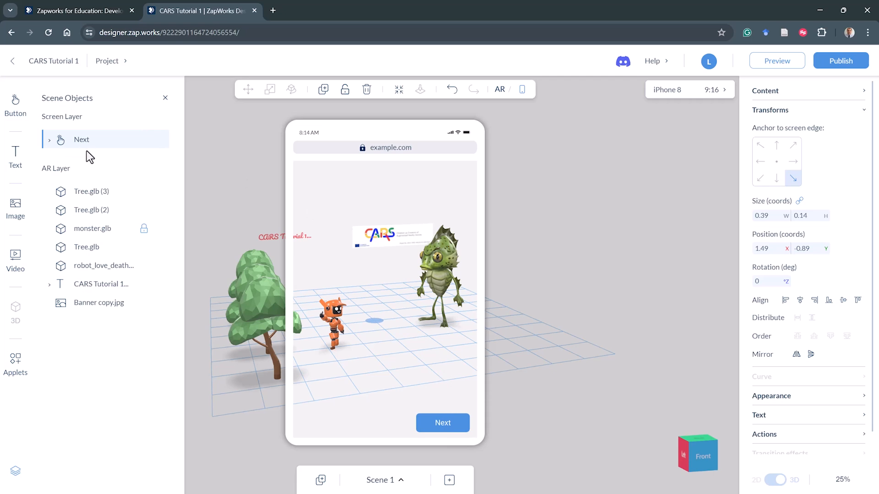
mouse_move(90, 148)
key("F10")
left_click_drag(56, 153, 83, 156)
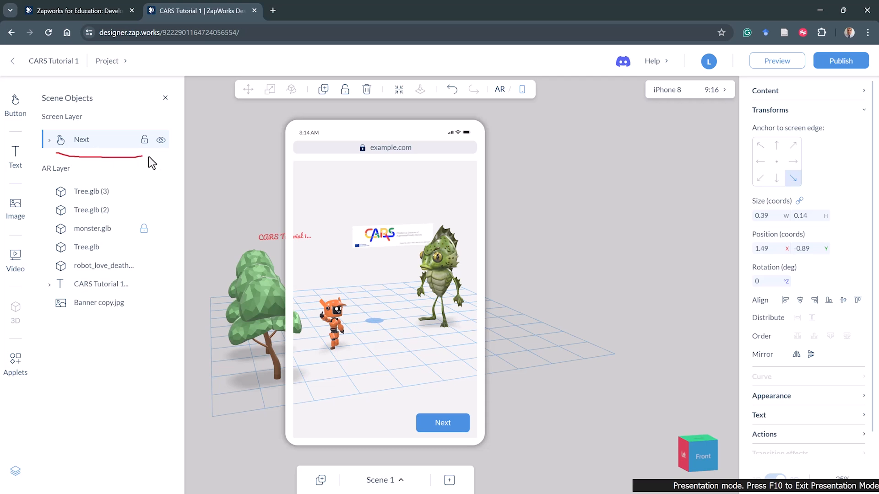
mouse_move(179, 144)
left_mouse_down()
mouse_move(98, 114)
mouse_move(48, 118)
mouse_move(37, 128)
mouse_move(66, 157)
left_mouse_up()
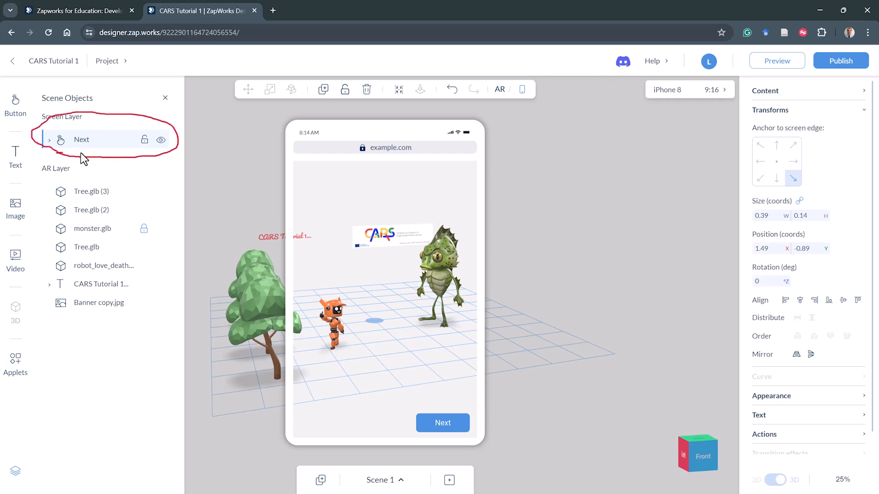
key("F10")
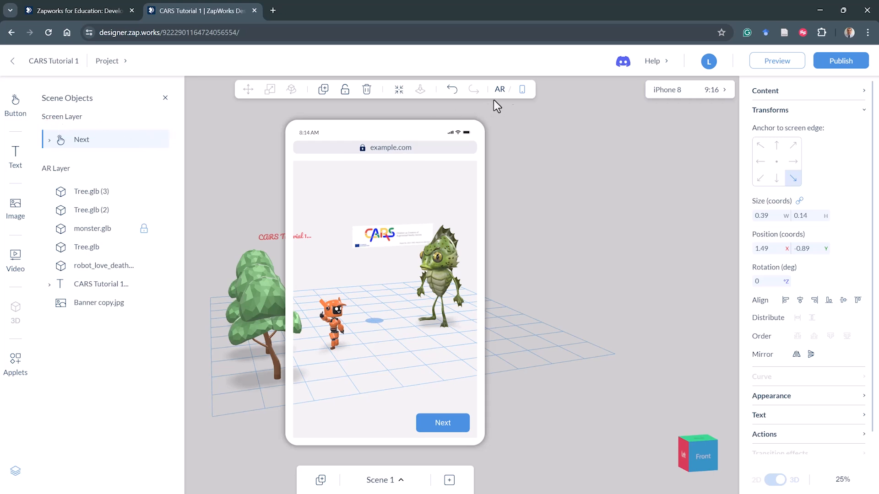
- Give the Next button an on-tap action that links to Scene 2
left_click(500, 90)
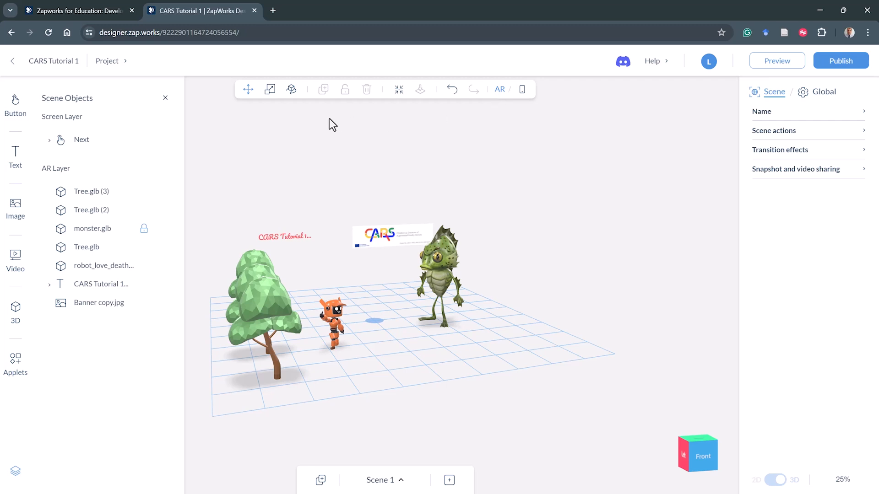
left_click(522, 90)
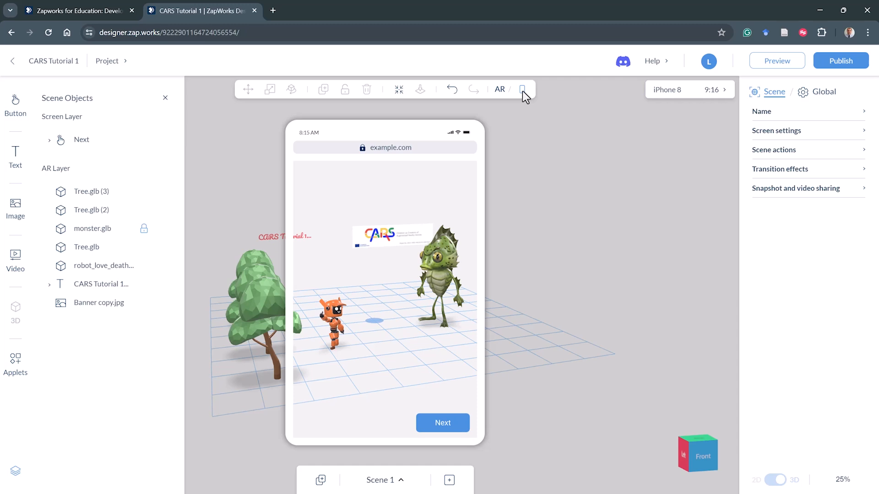
left_click(455, 423)
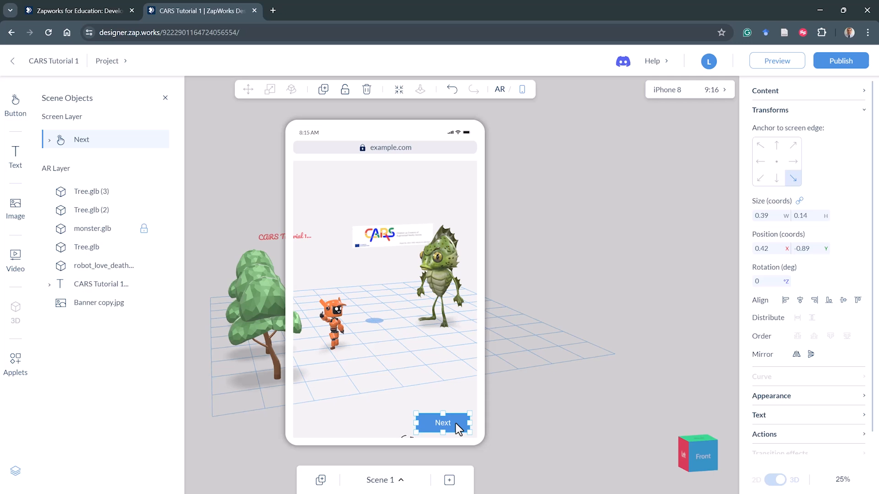
scroll(796, 419, "down", 1)
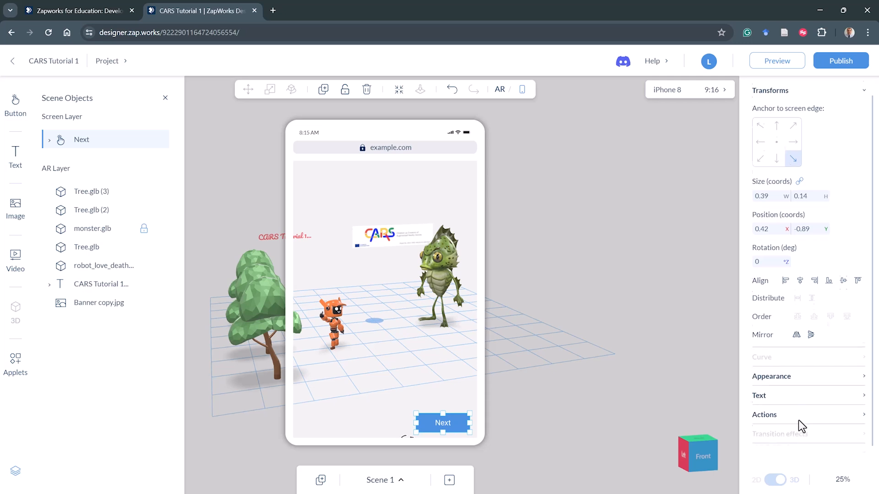
left_click(861, 411)
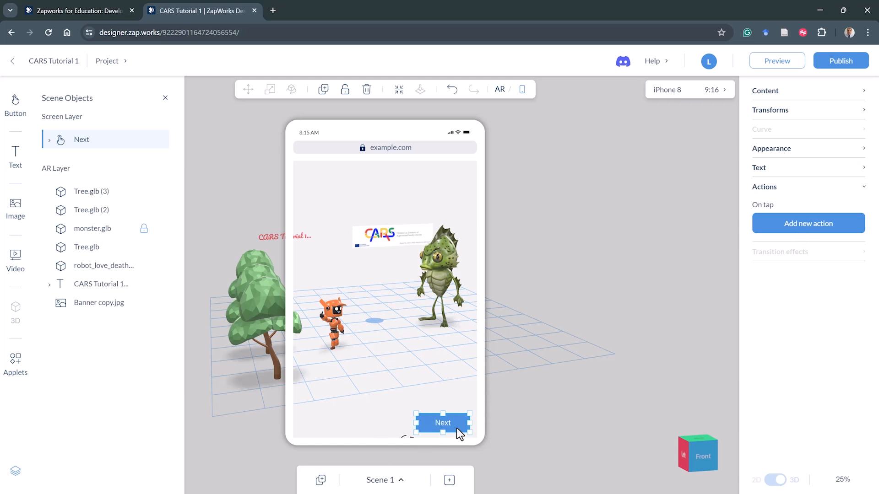
left_click(802, 223)
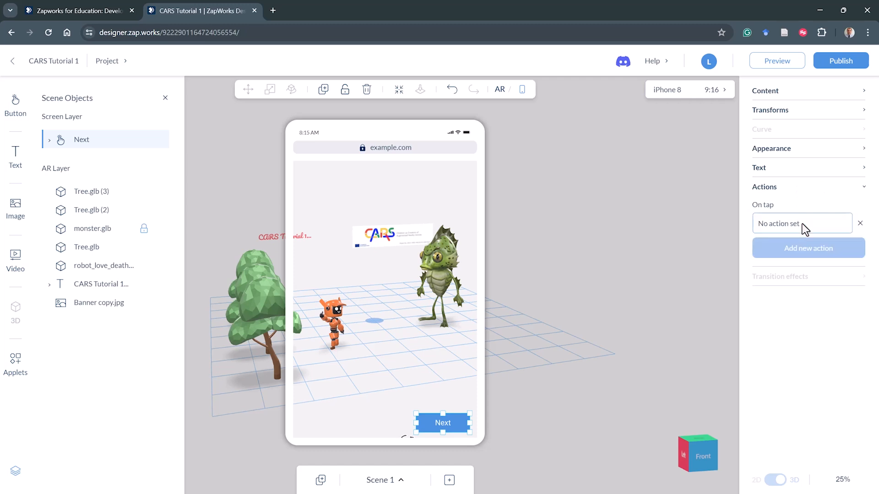
left_click(802, 223)
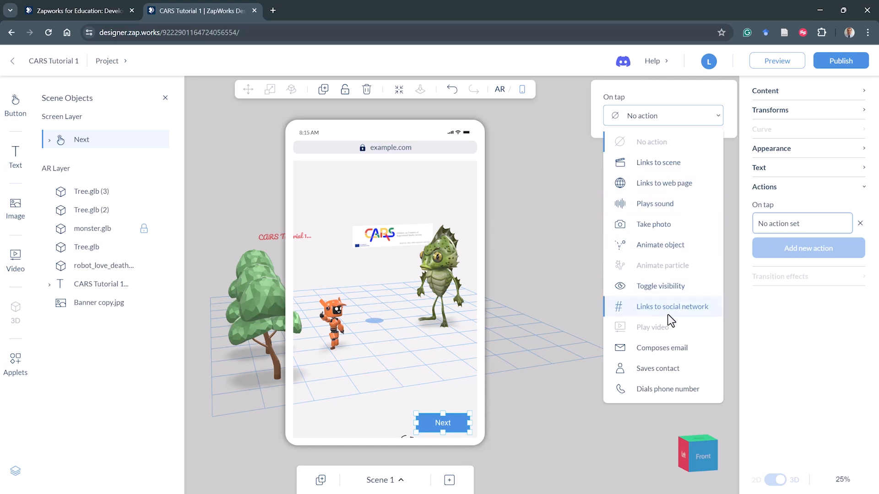
left_click(662, 167)
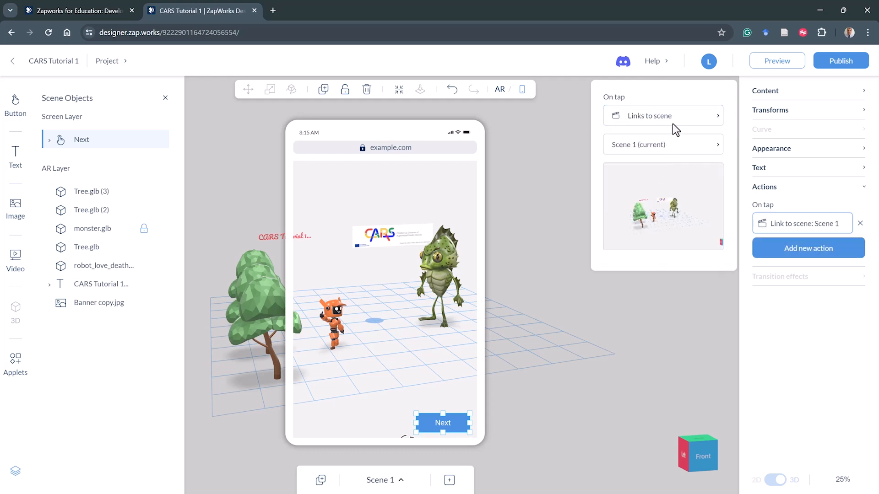
left_click(680, 151)
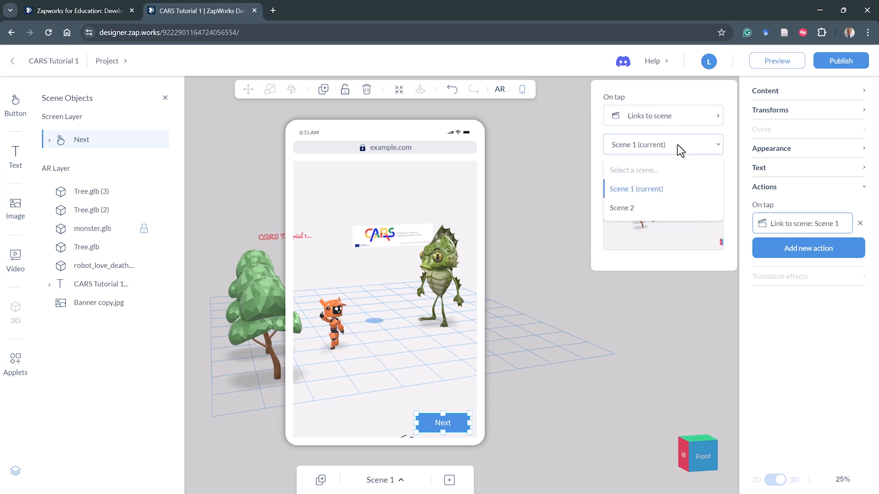
left_click(625, 208)
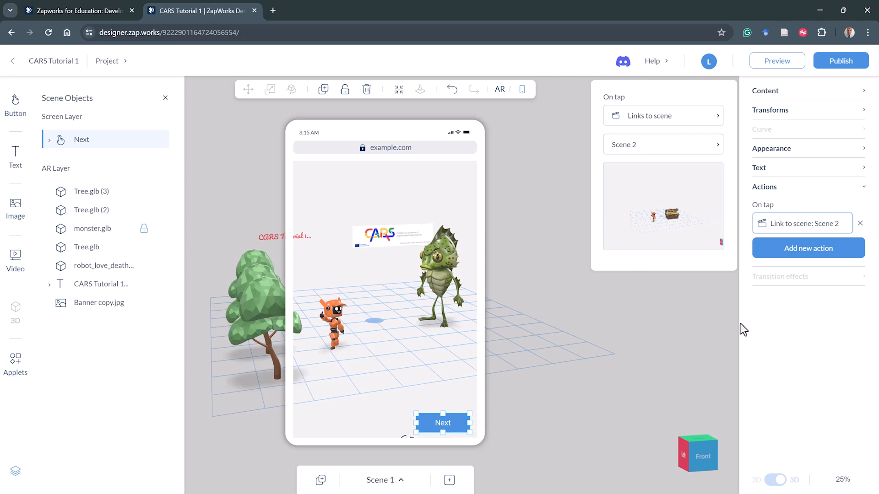
left_click(792, 323)
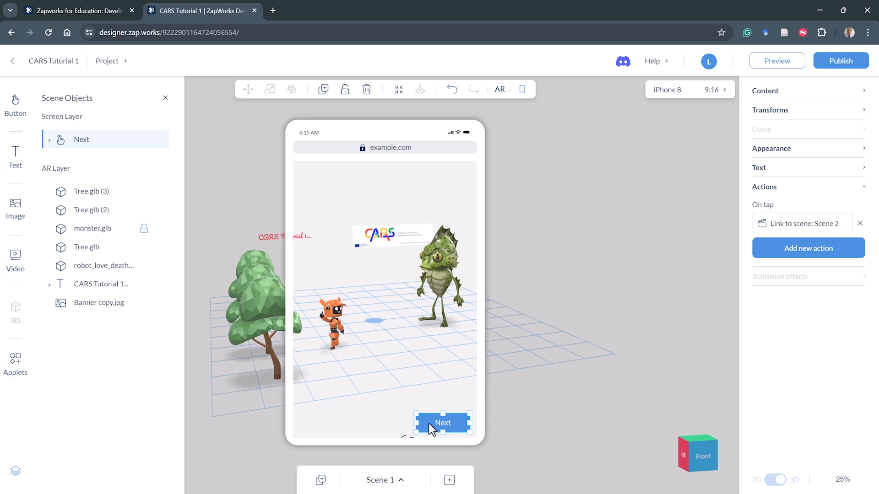
- Switch to Scene 2 and add a basic button near the bottom-left of the phone screen
left_click(397, 481)
left_click(389, 438)
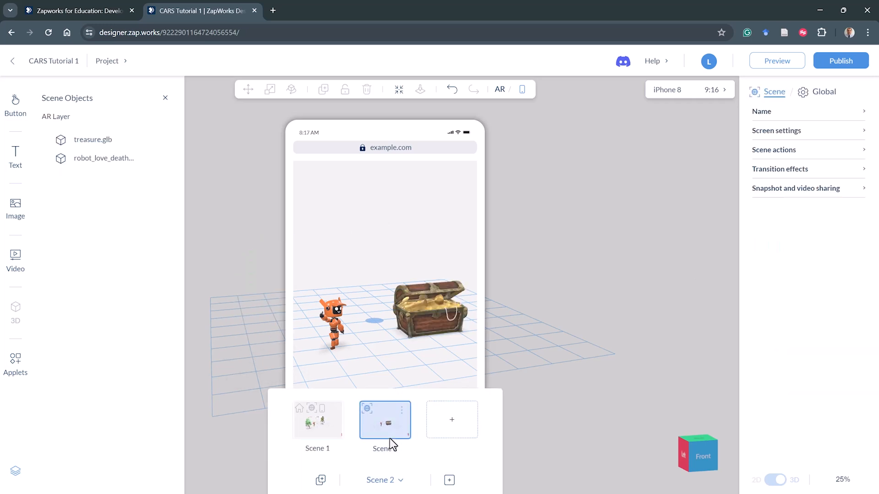
left_click(590, 379)
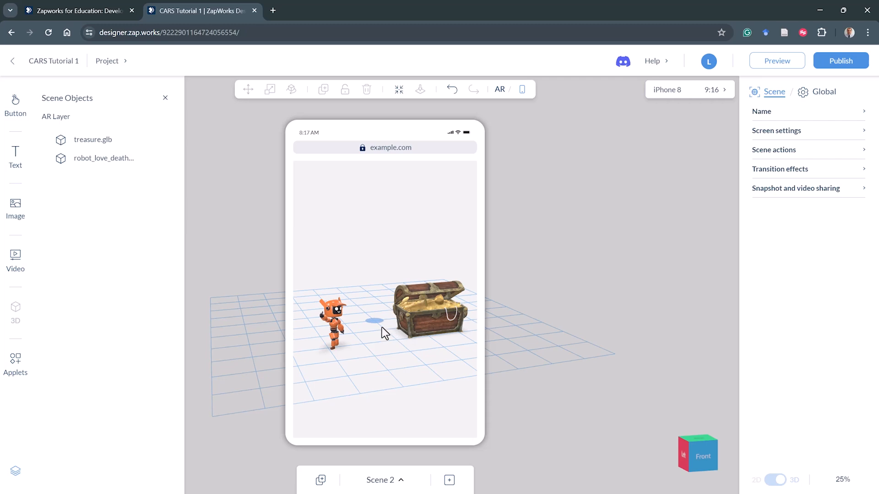
left_click(23, 108)
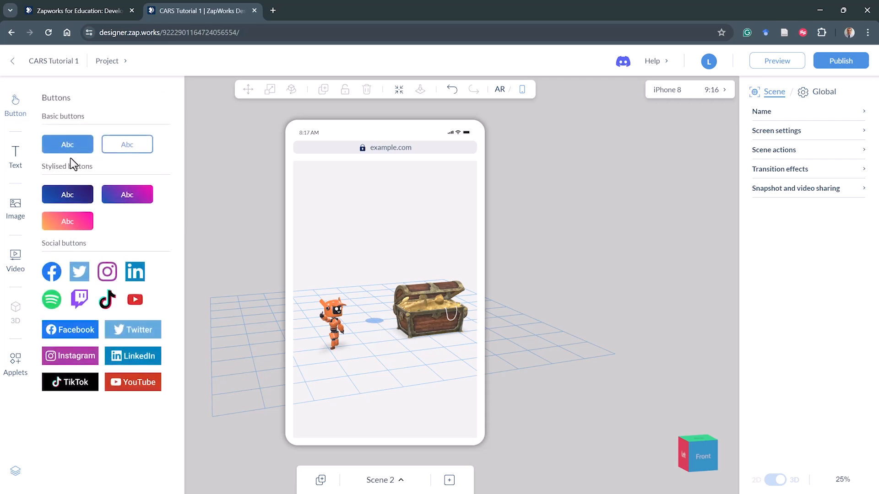
left_click_drag(69, 147, 336, 421)
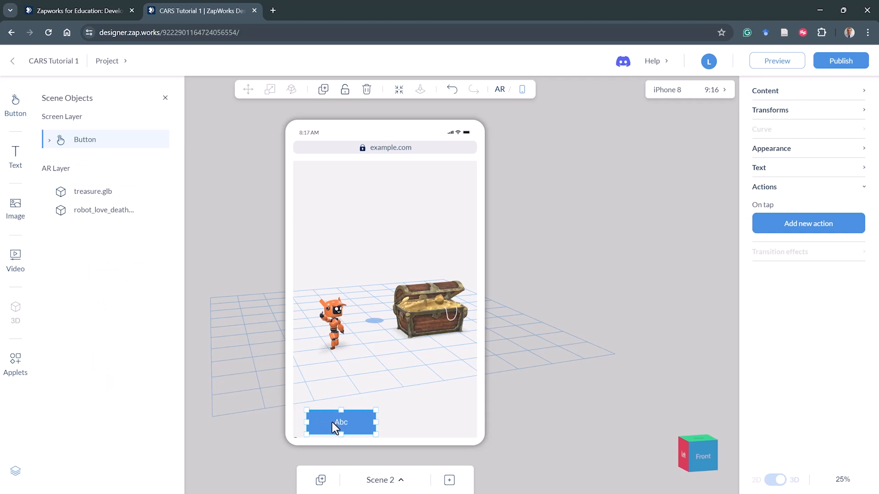
- Shrink the new button and change its label to Back
left_click(830, 111)
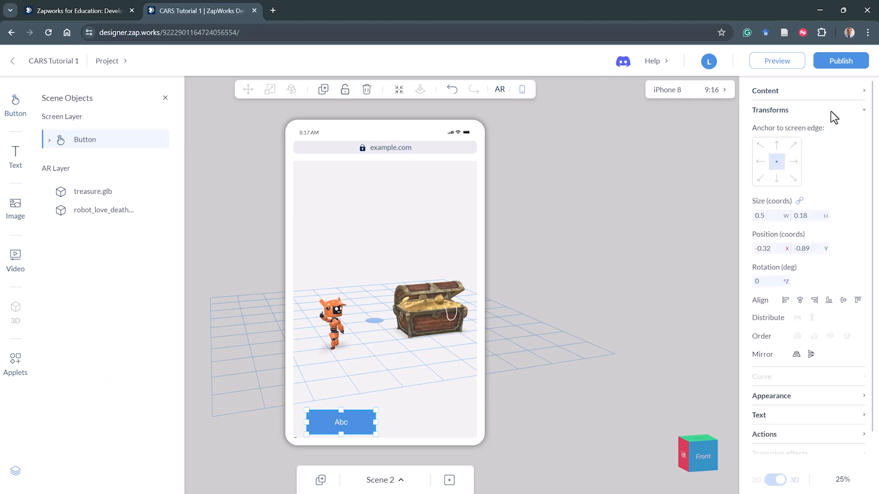
left_click(760, 179)
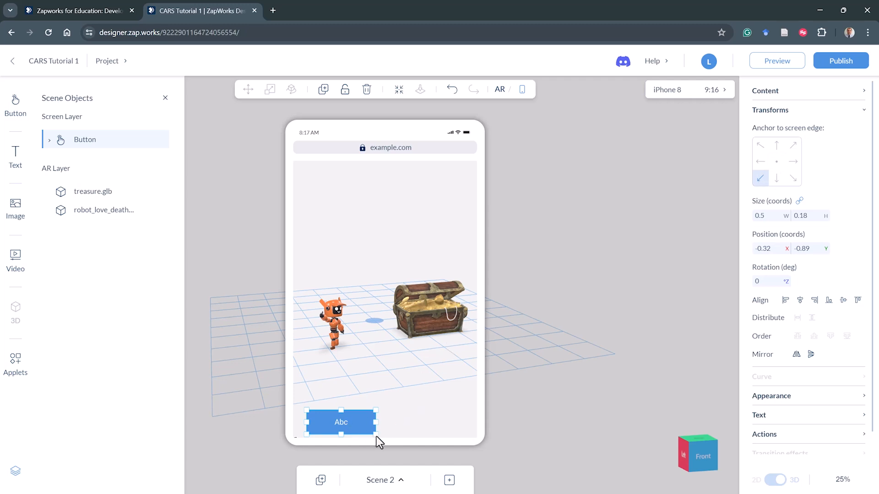
left_click_drag(376, 436, 325, 424)
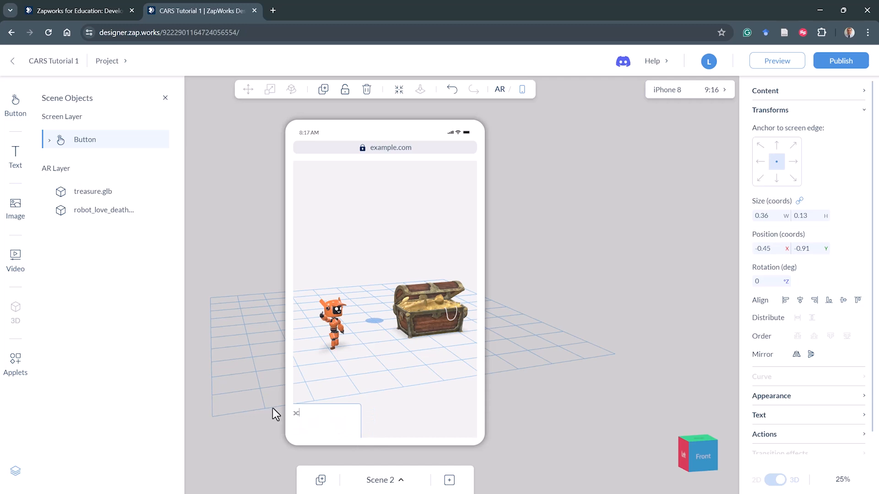
type("Back")
key("Escape")
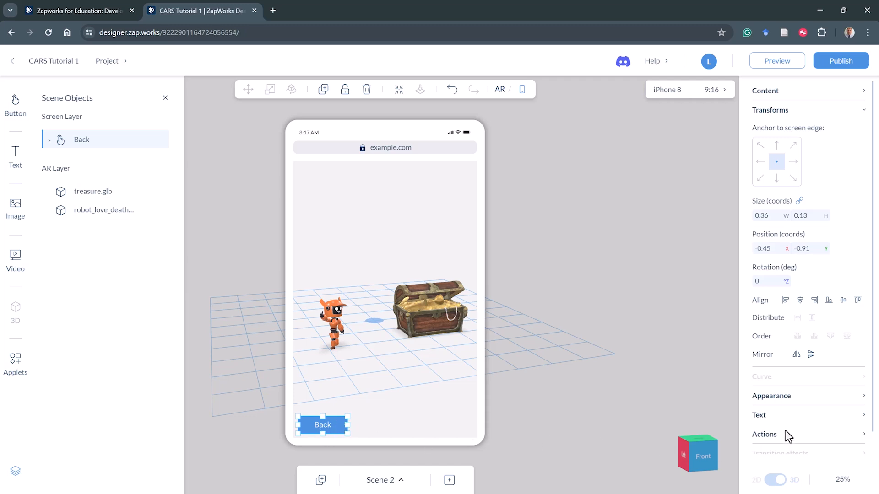
- Give the Back button an on-tap action that links to Scene 1
scroll(785, 430, "down", 1)
left_click(790, 413)
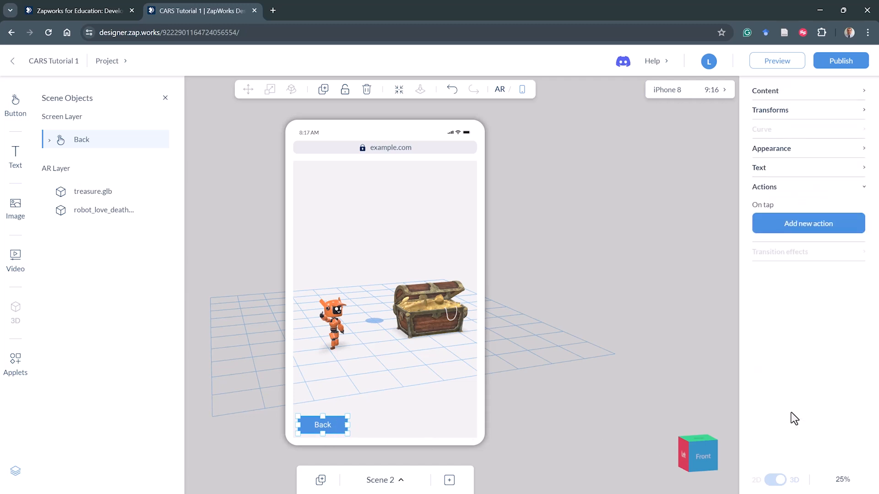
left_click(815, 229)
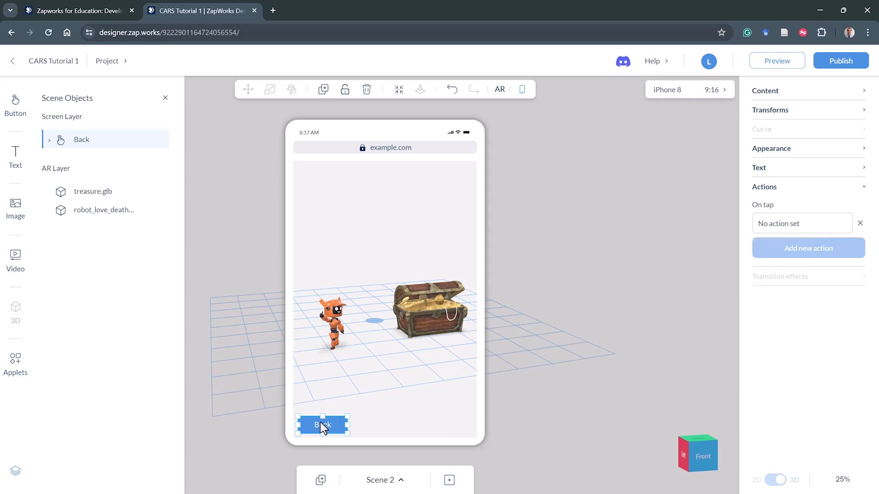
left_click(782, 226)
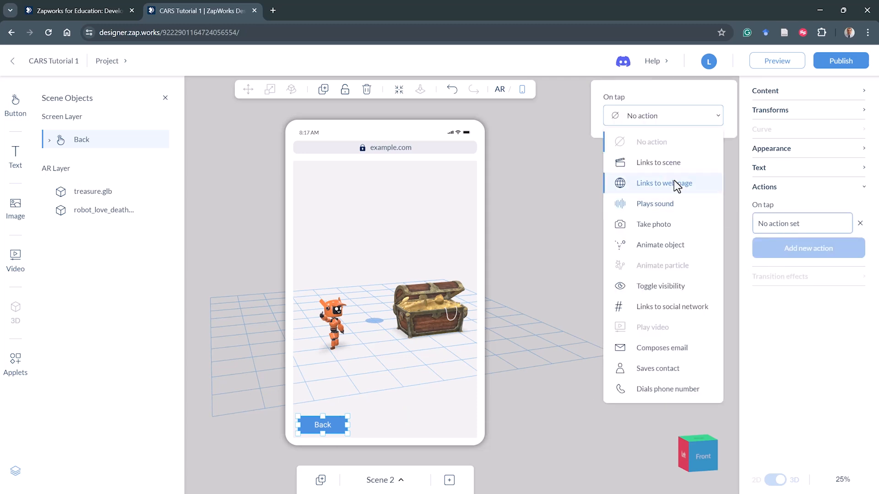
left_click(669, 168)
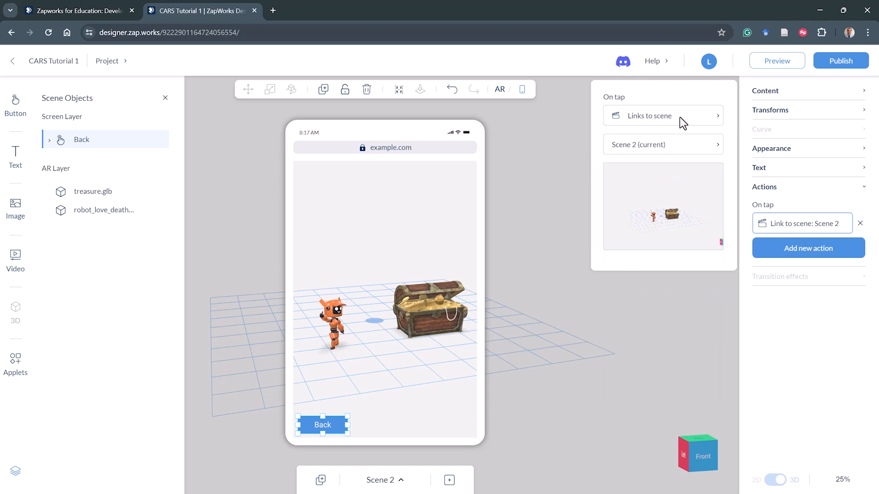
left_click(667, 150)
left_click(640, 189)
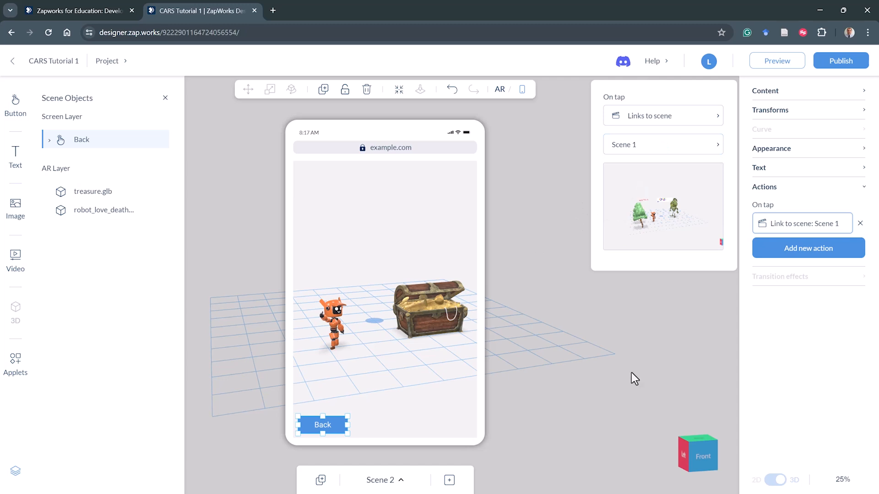
left_click(799, 320)
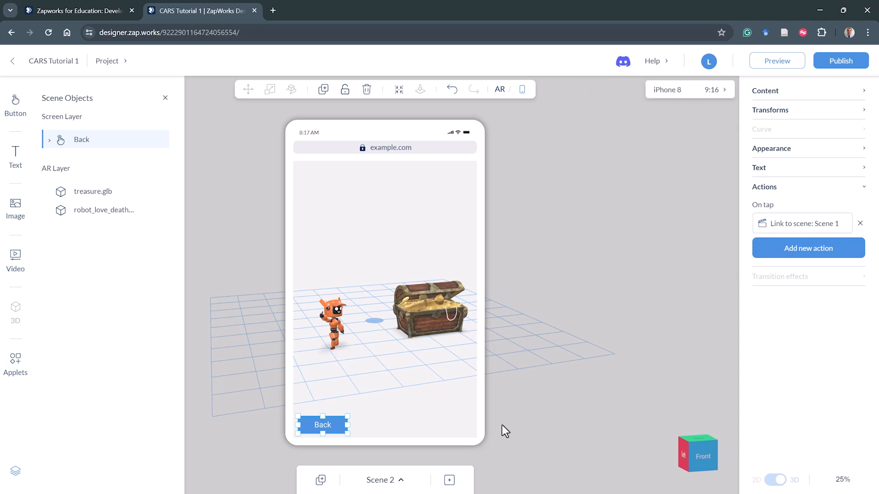
- Switch between Scene 1 and Scene 2 to review the Next and Back buttons' tap actions
left_click(393, 482)
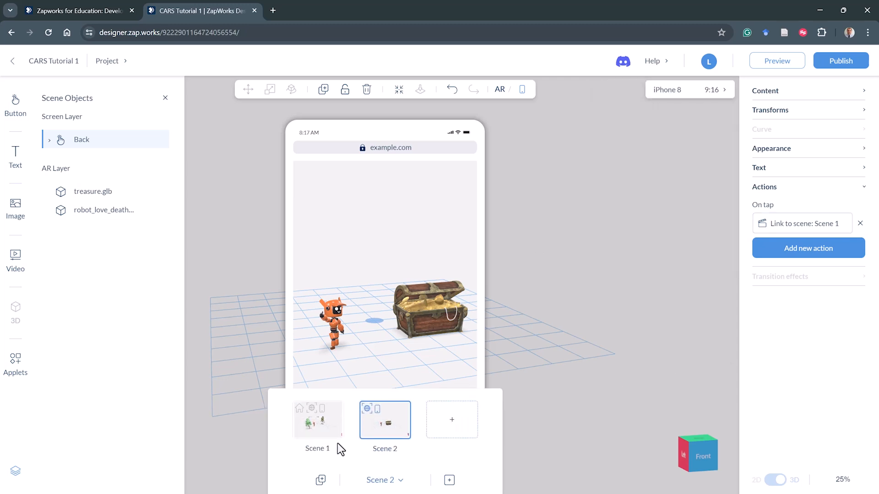
left_click(330, 428)
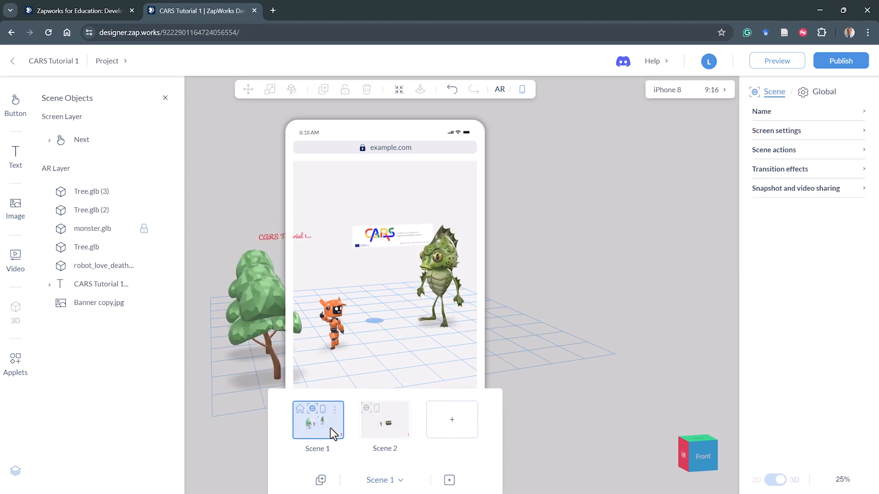
left_click(545, 420)
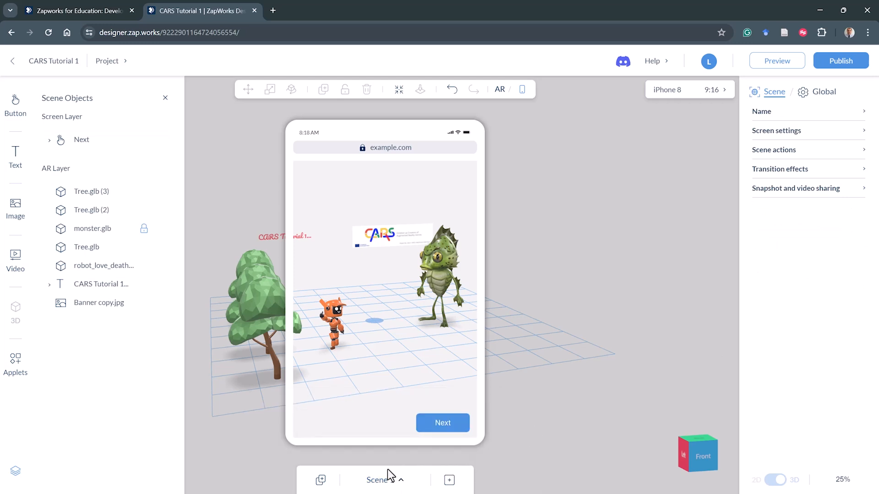
left_click(446, 425)
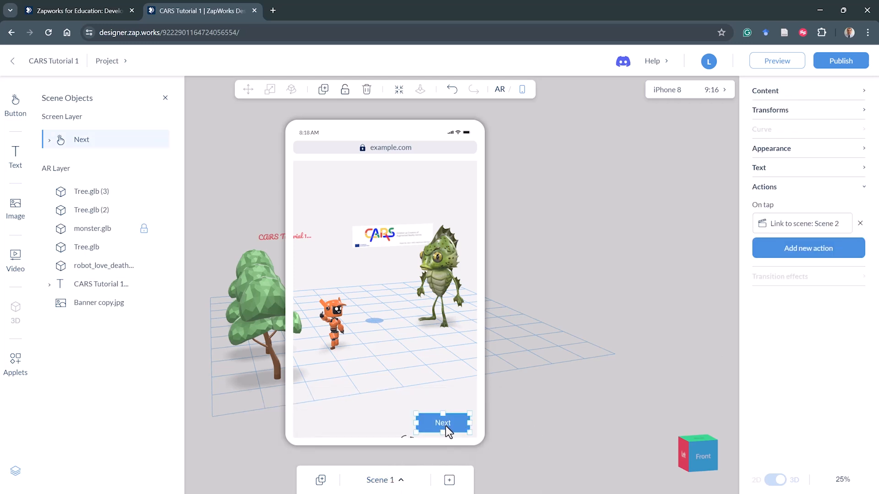
left_click(396, 481)
left_click(372, 428)
left_click(556, 372)
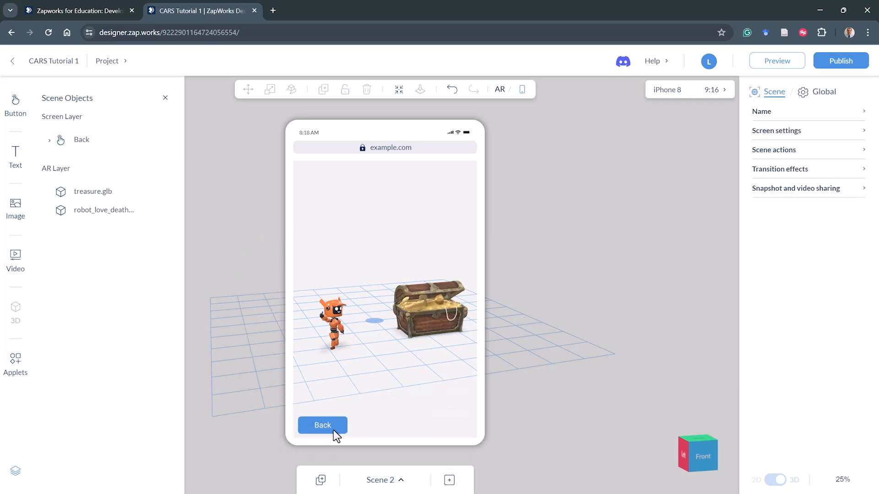
left_click(333, 431)
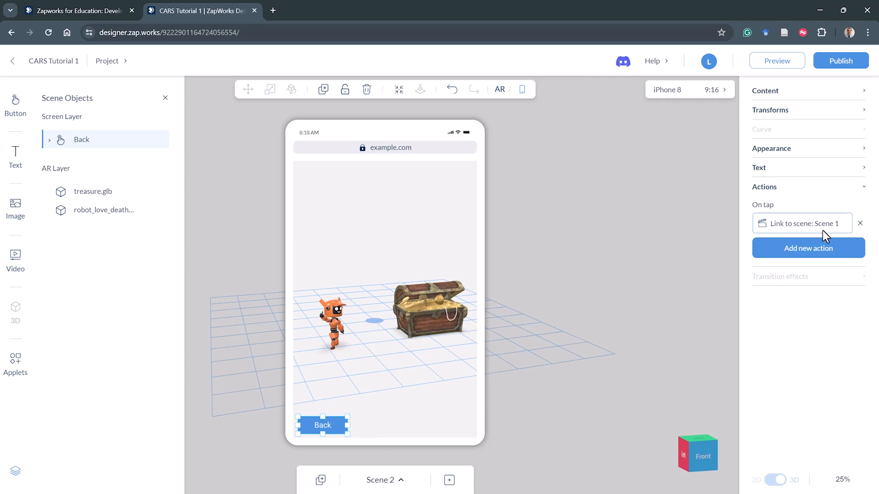
left_click(397, 481)
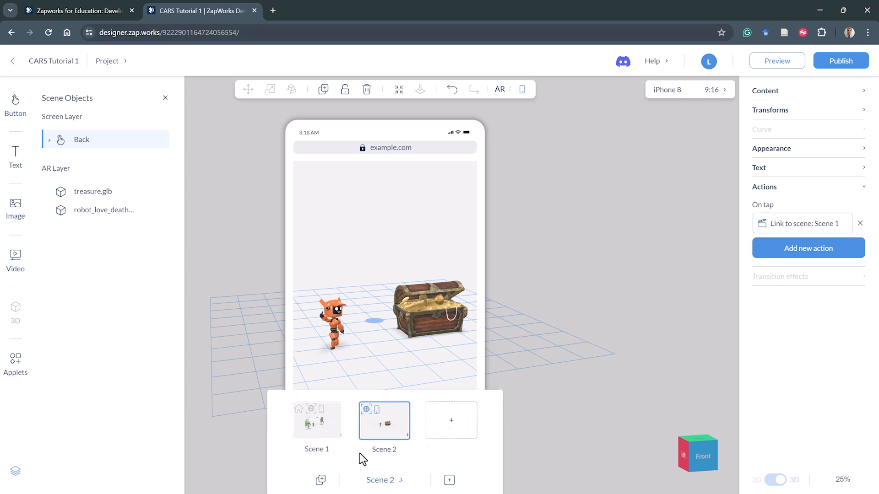
left_click(326, 429)
left_click(587, 401)
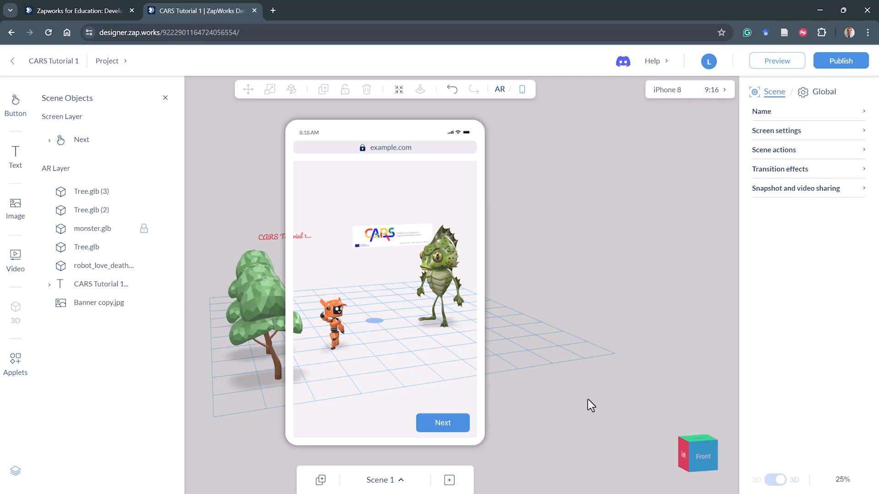
- Open the preview QR code for the experience and close it
left_click(499, 91)
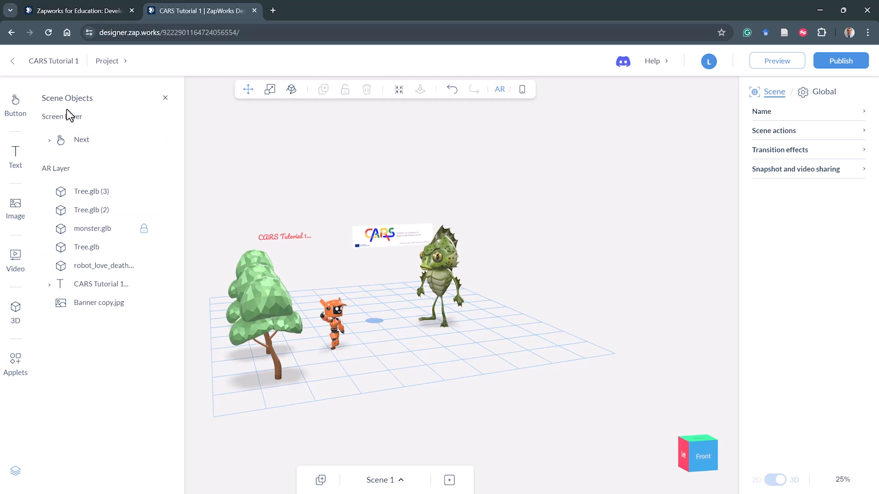
left_click(523, 90)
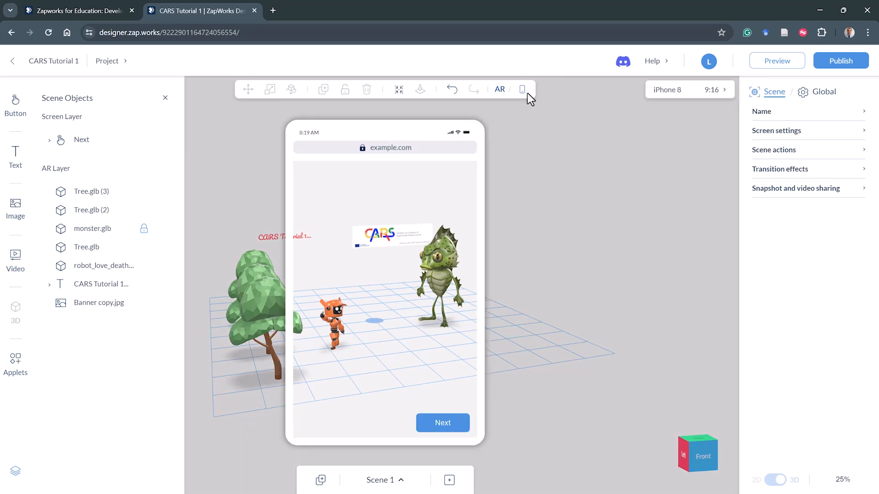
left_click(500, 91)
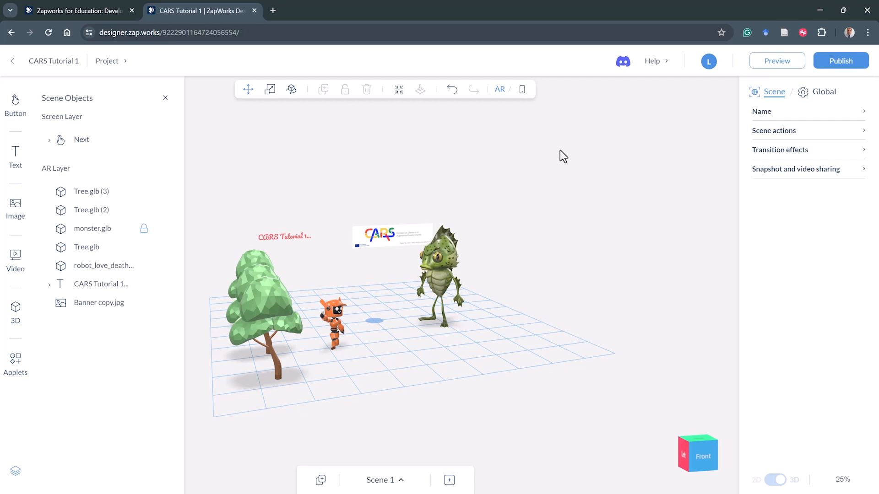
left_click(779, 64)
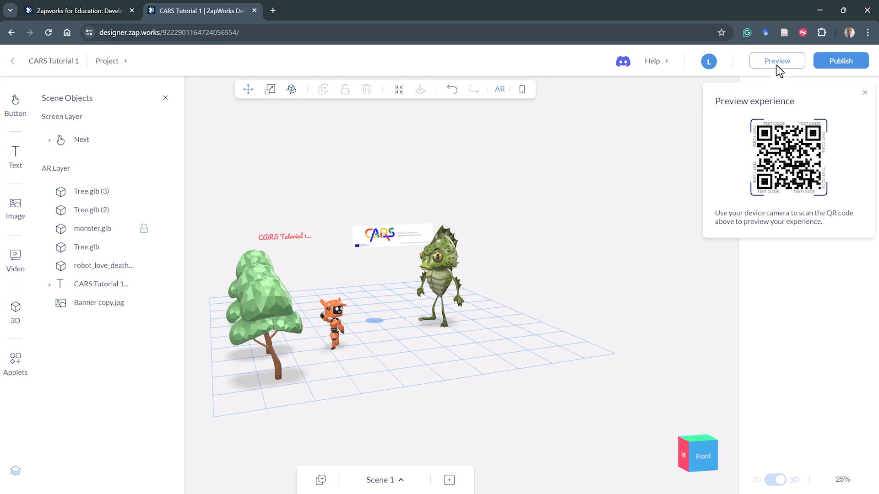
left_click(648, 112)
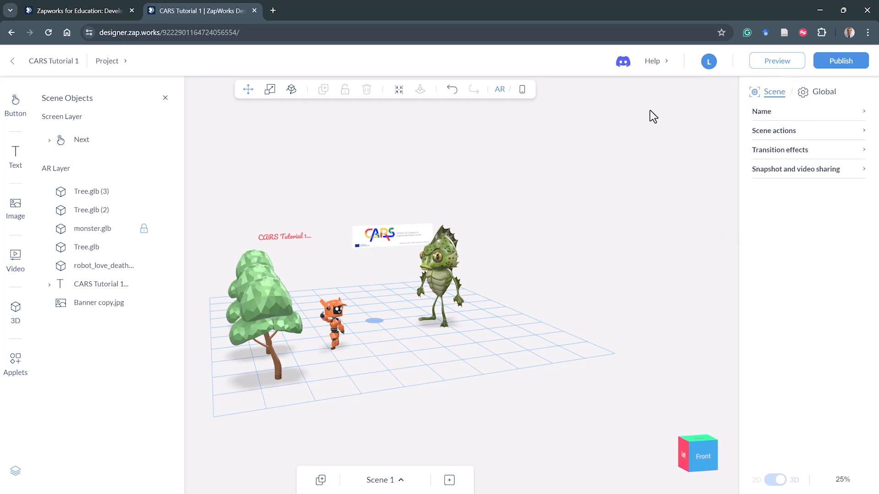
- Publish the project and expand its QR code section
left_click(847, 62)
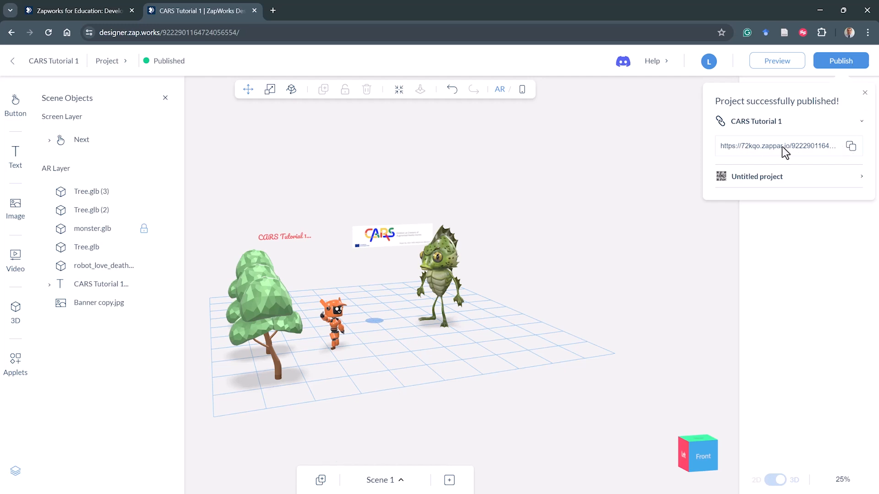
left_click(861, 177)
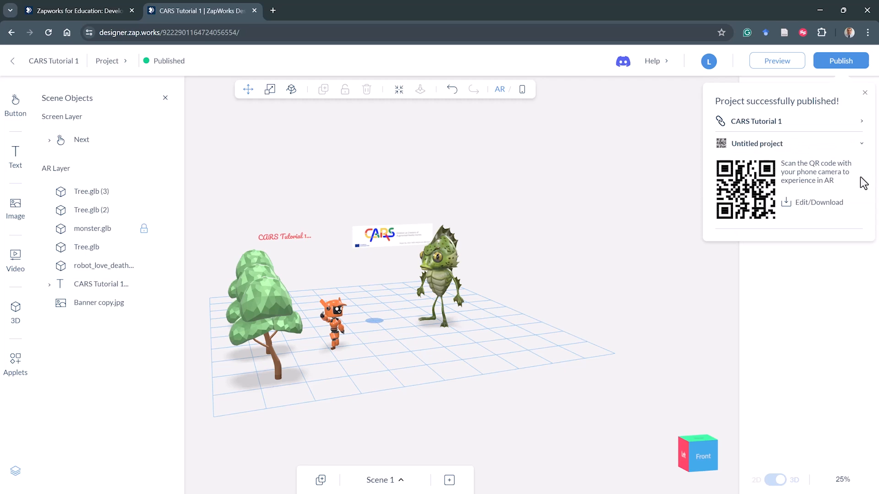